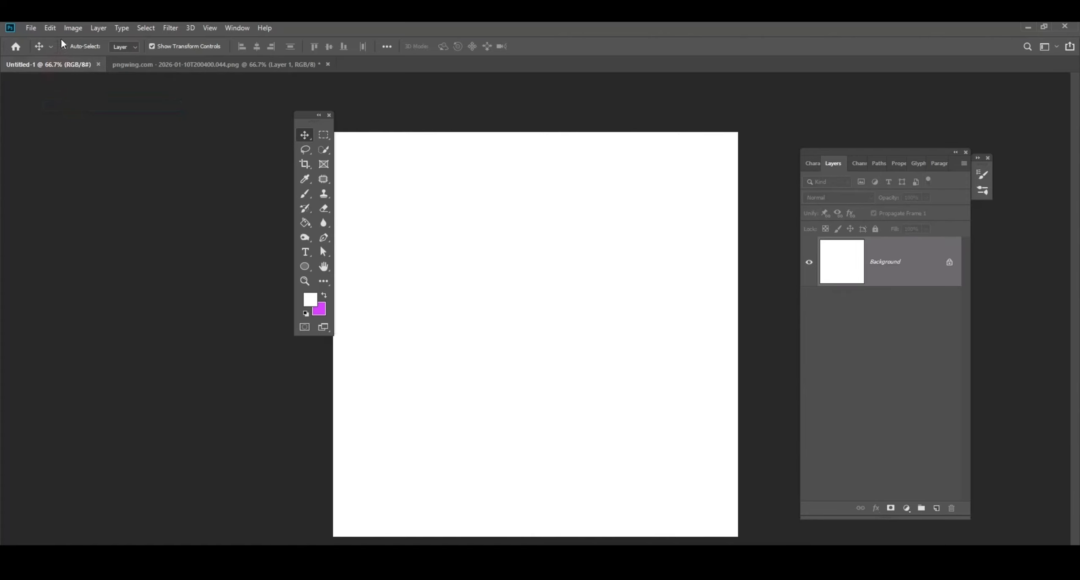
- Paste the copied bottle into the blank document, scale it down, and centre it on the canvas
left_click(51, 28)
left_click(79, 127)
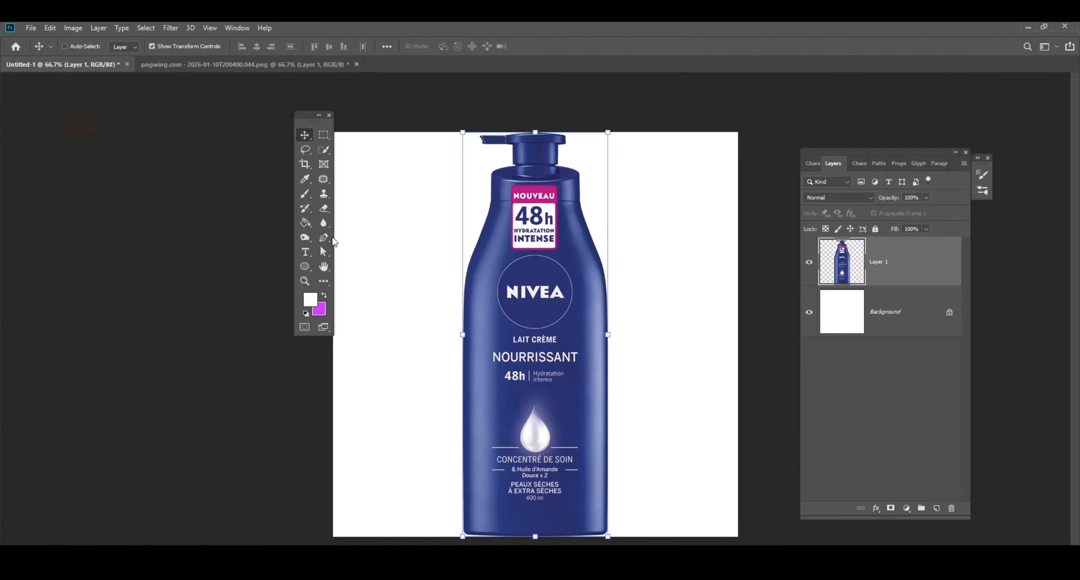
left_click_drag(614, 132, 548, 231)
left_click_drag(512, 358, 533, 303)
- Add a Gradient fill layer above the Background and choose the Foreground to Background preset for it
left_click(881, 321)
left_click(906, 510)
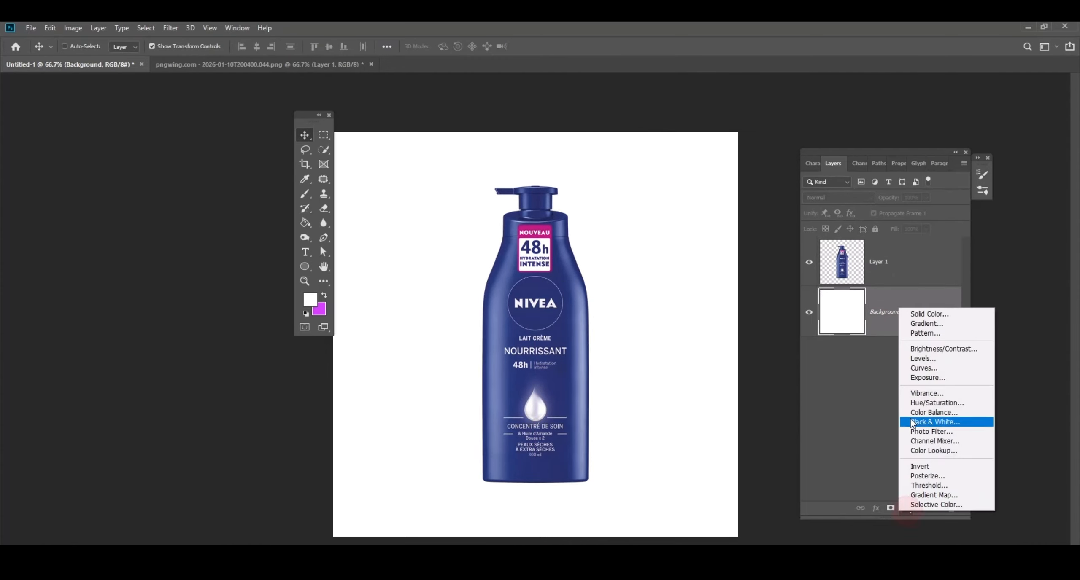
left_click(928, 324)
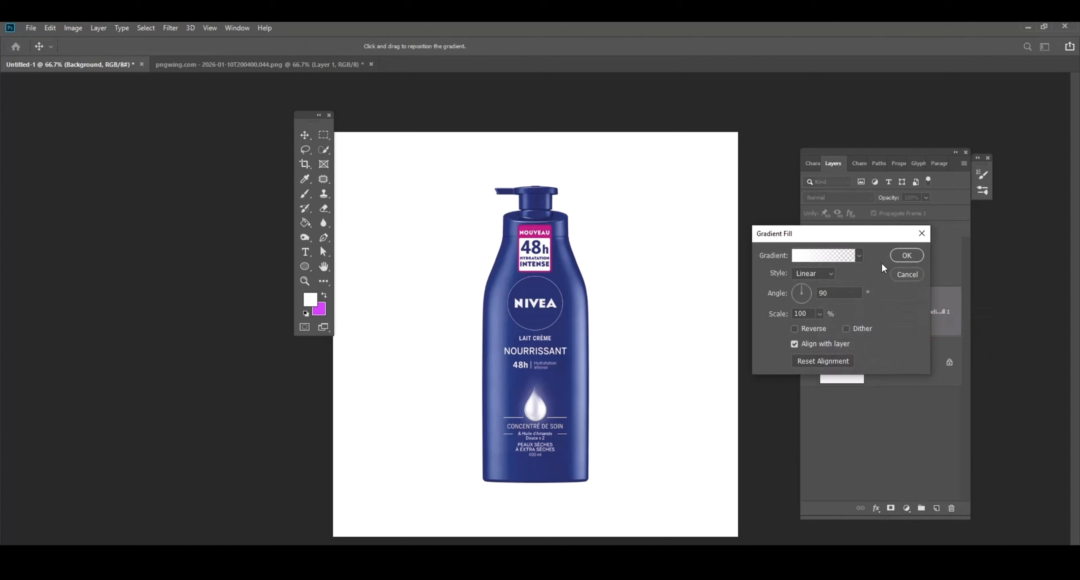
left_click(840, 258)
left_click(713, 277)
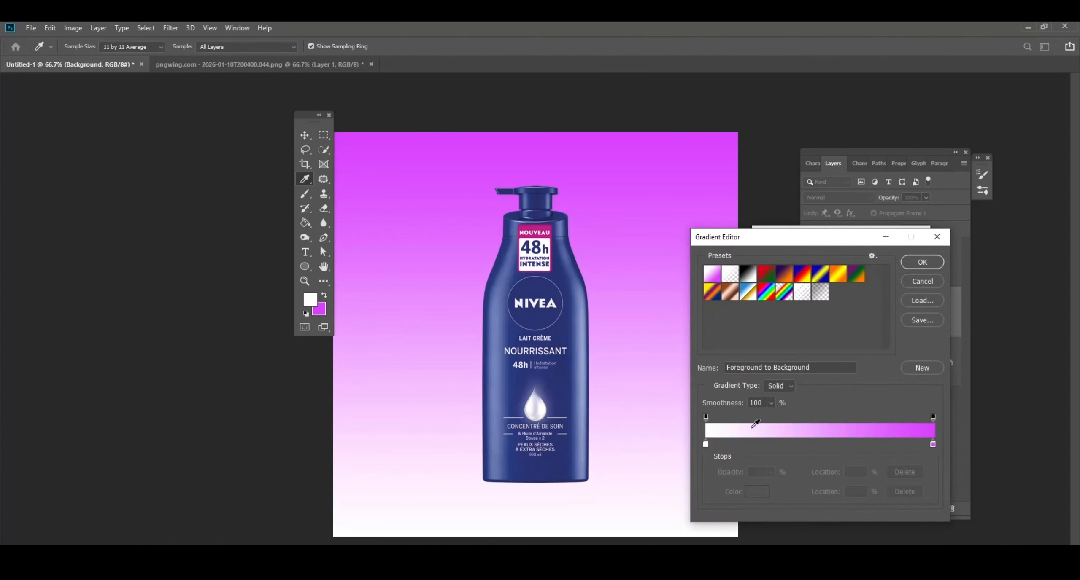
- Sample the bottle's blue for the gradient's starting colour stop and set the end stop to dark navy 040f4b
double_click(706, 444)
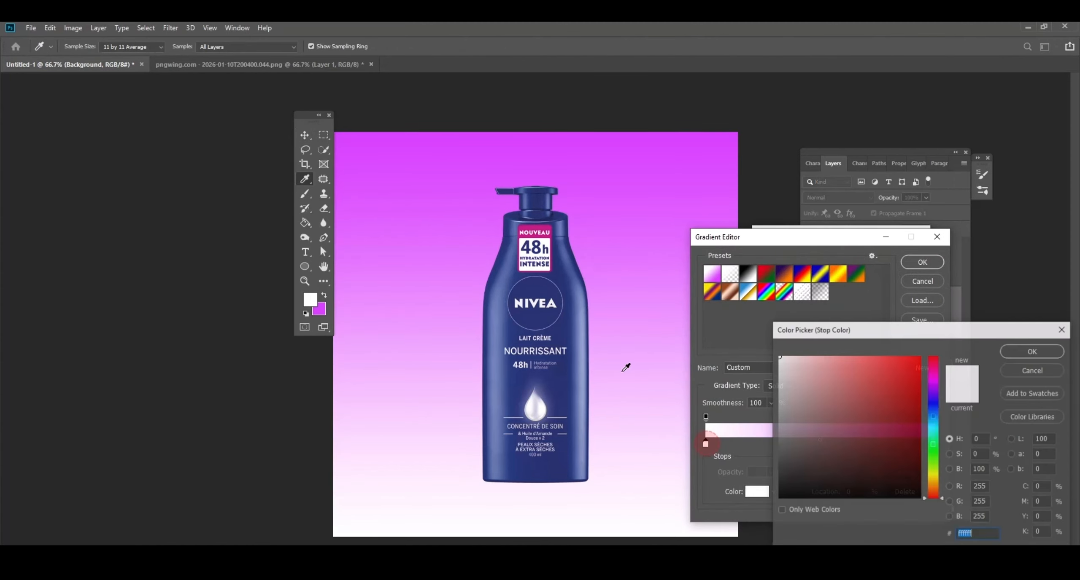
left_click(519, 271)
left_click(1033, 351)
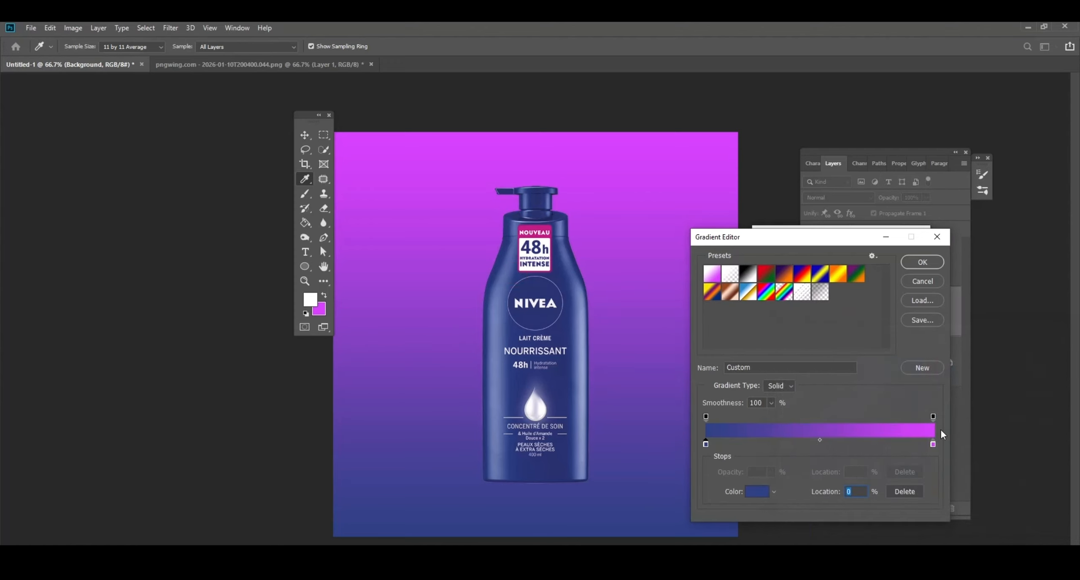
double_click(932, 444)
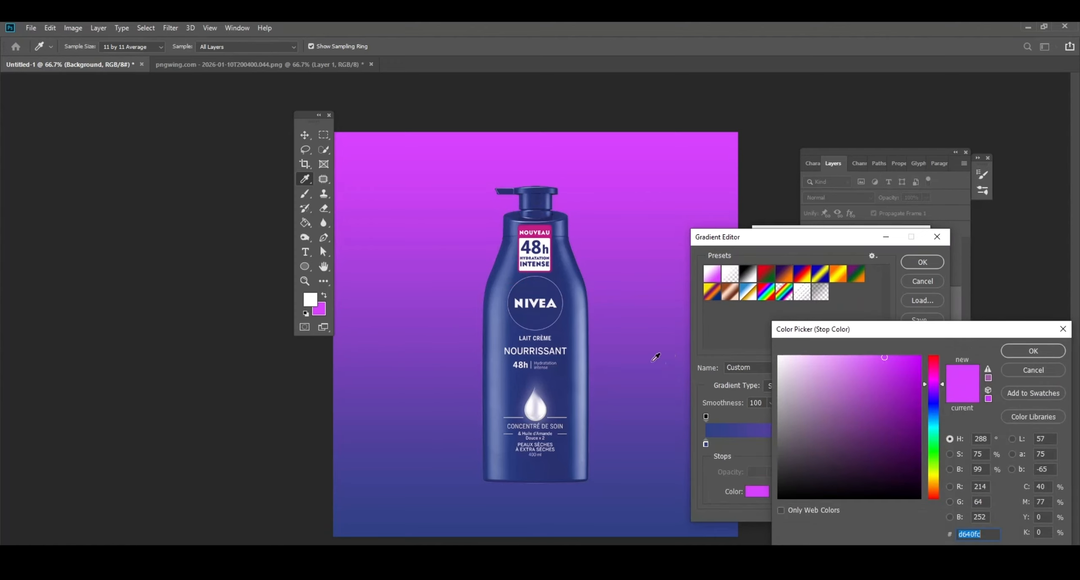
left_click(567, 314)
mouse_move(870, 434)
left_mouse_down()
mouse_move(897, 436)
mouse_move(912, 456)
left_mouse_up()
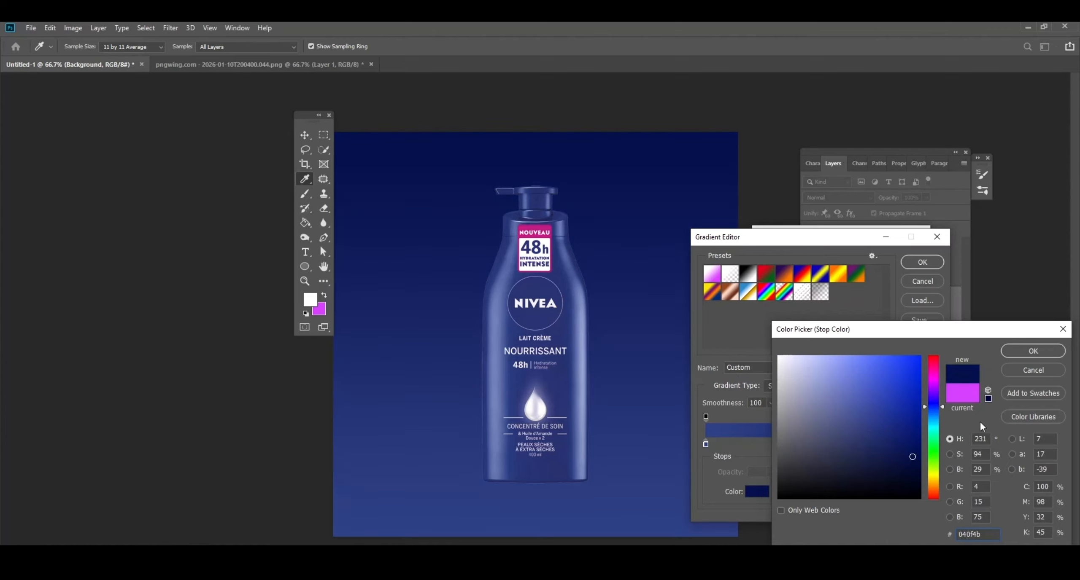
left_click(1029, 352)
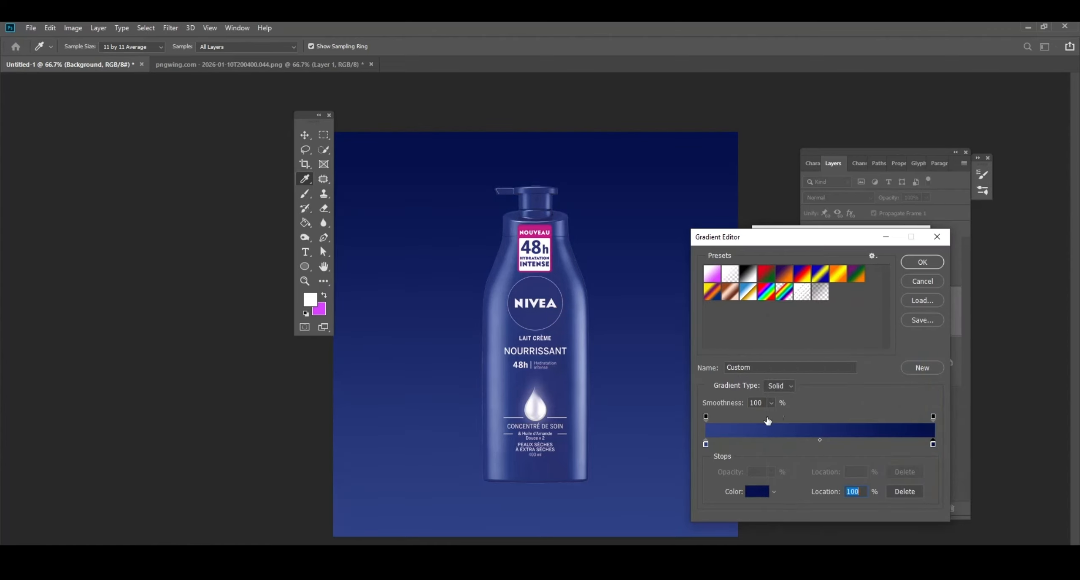
- Change the gradient's starting colour stop to the brighter blue 1739b0 and accept the edited gradient
double_click(705, 443)
left_click_drag(882, 433, 905, 396)
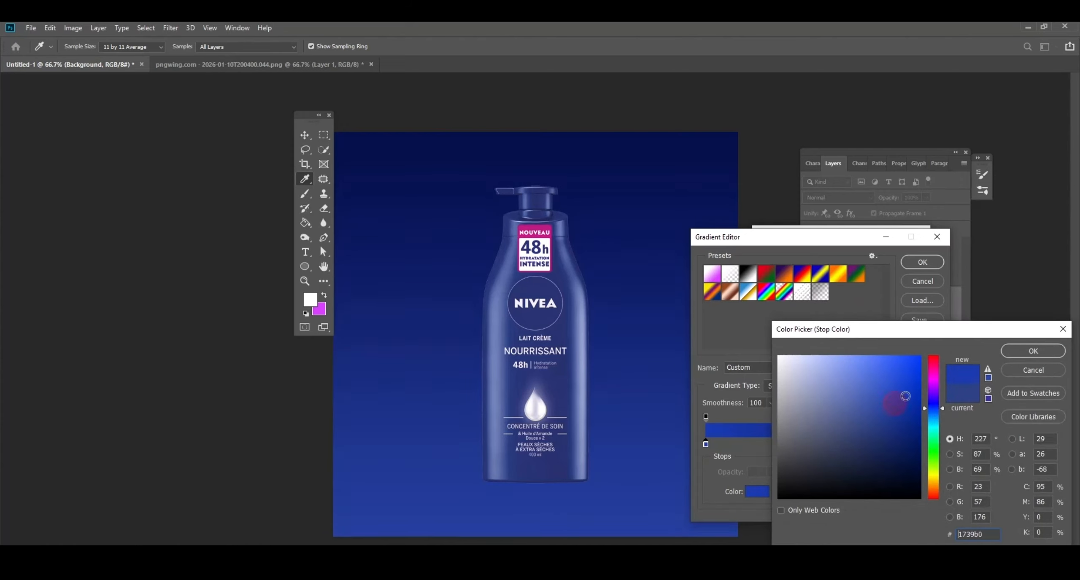
left_click(1033, 351)
left_click(925, 262)
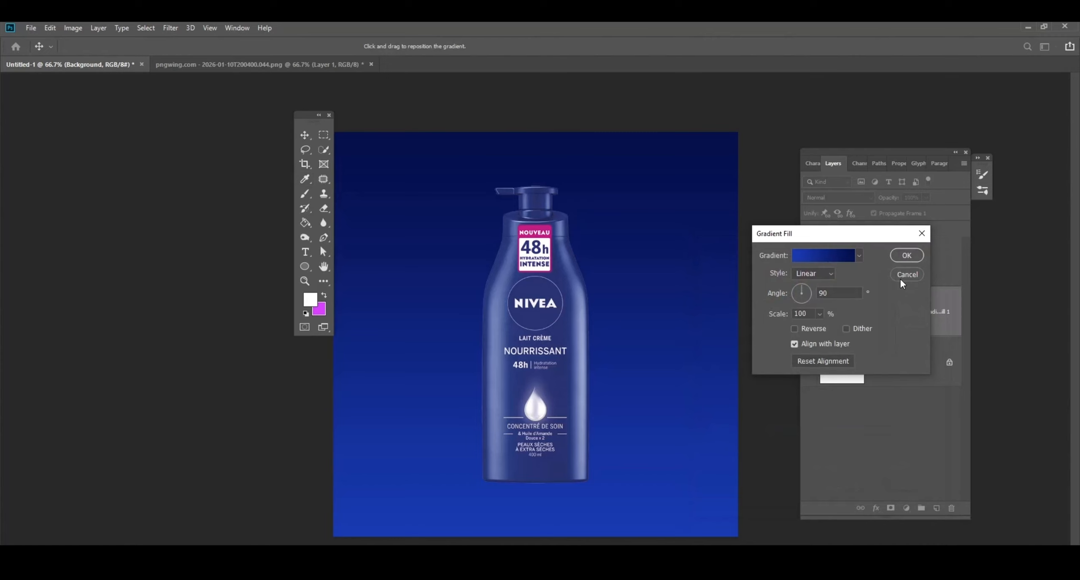
- Set the gradient fill's style to Radial with a scale of 122% and apply it
left_click(830, 277)
left_click(817, 290)
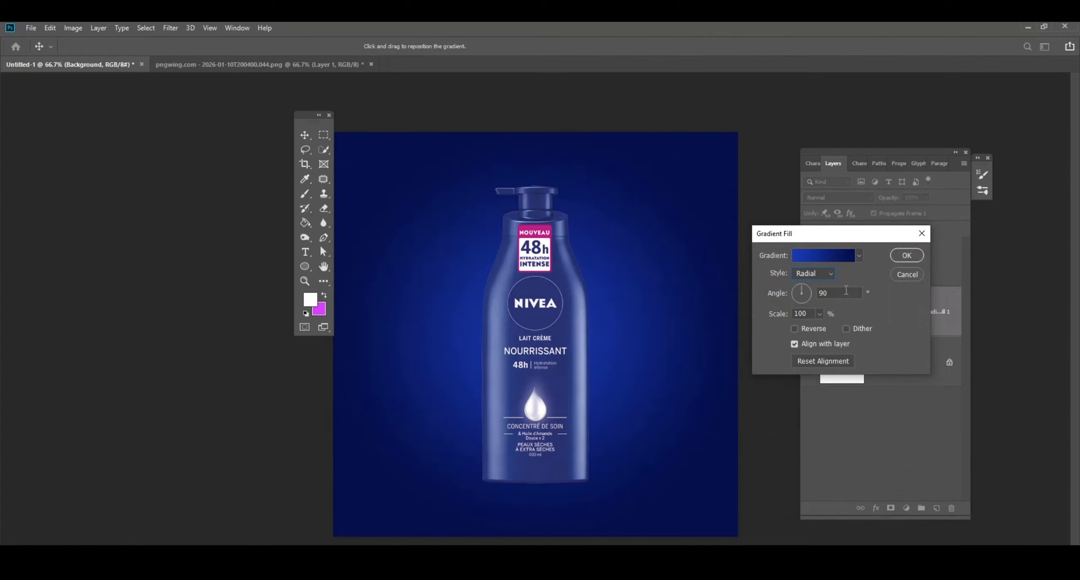
left_click(820, 315)
left_click_drag(821, 329, 821, 329)
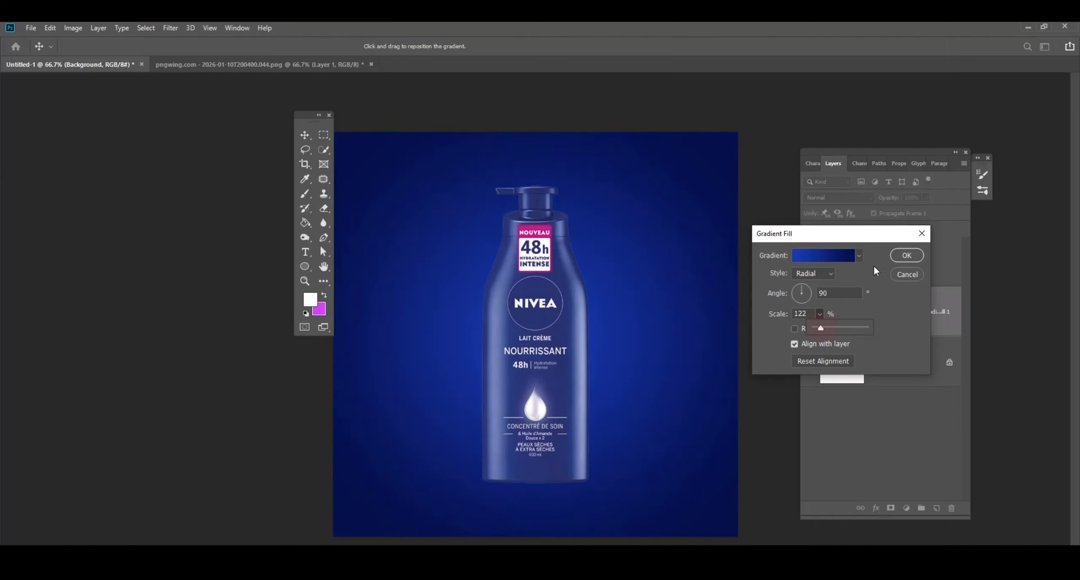
left_click(907, 256)
- Create an empty layer above the gradient fill and activate the Gradient tool
left_click(936, 509)
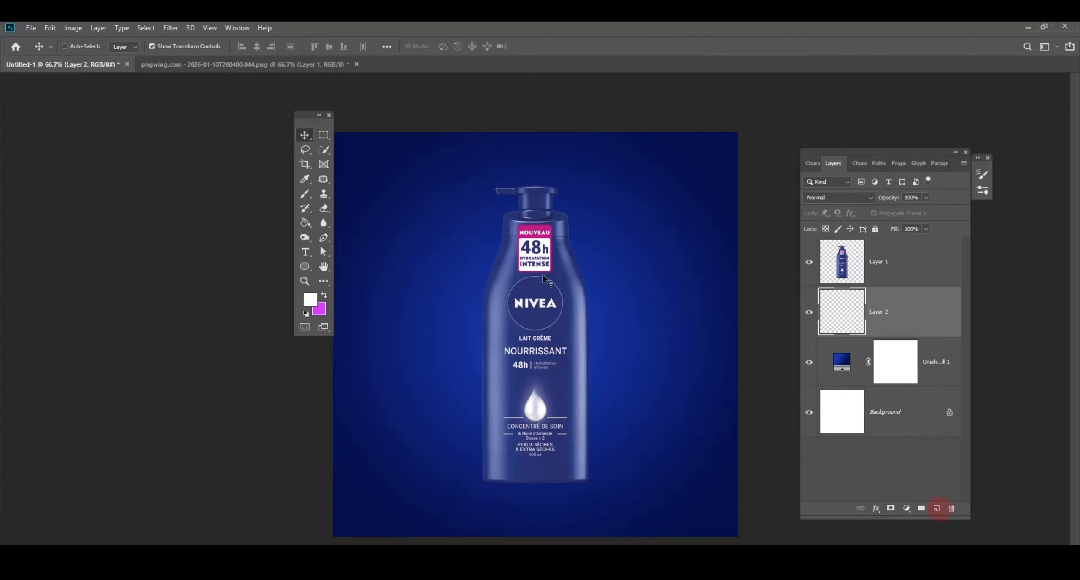
left_click(304, 223)
right_click(304, 222)
left_click(354, 222)
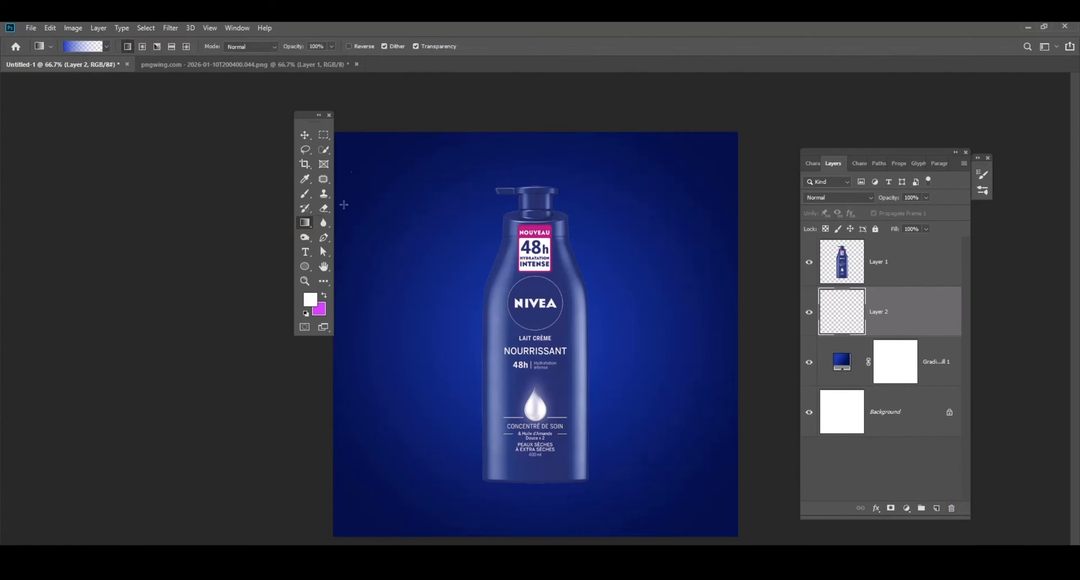
left_click(324, 135)
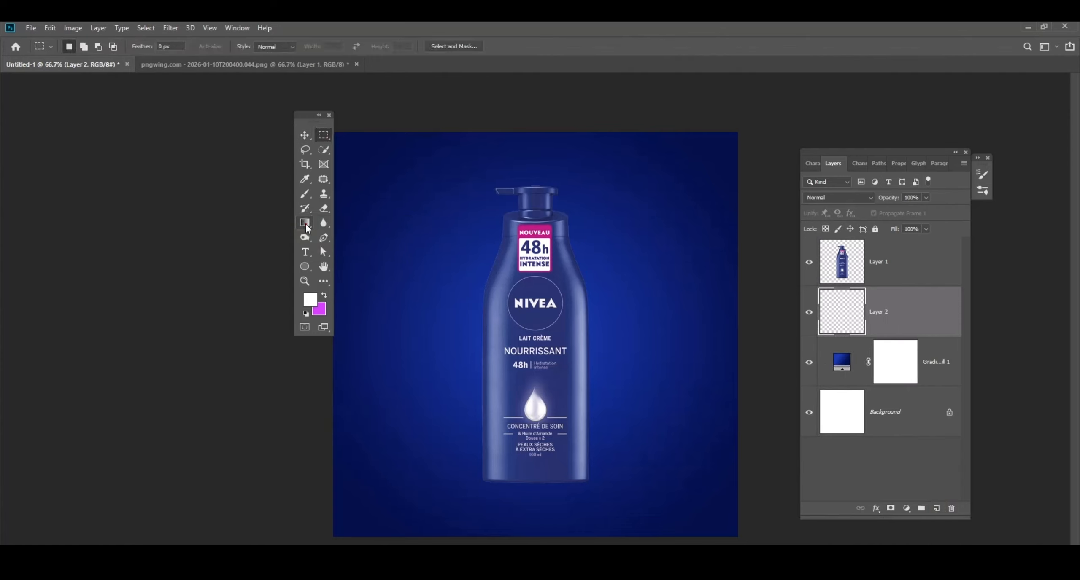
left_click(304, 223)
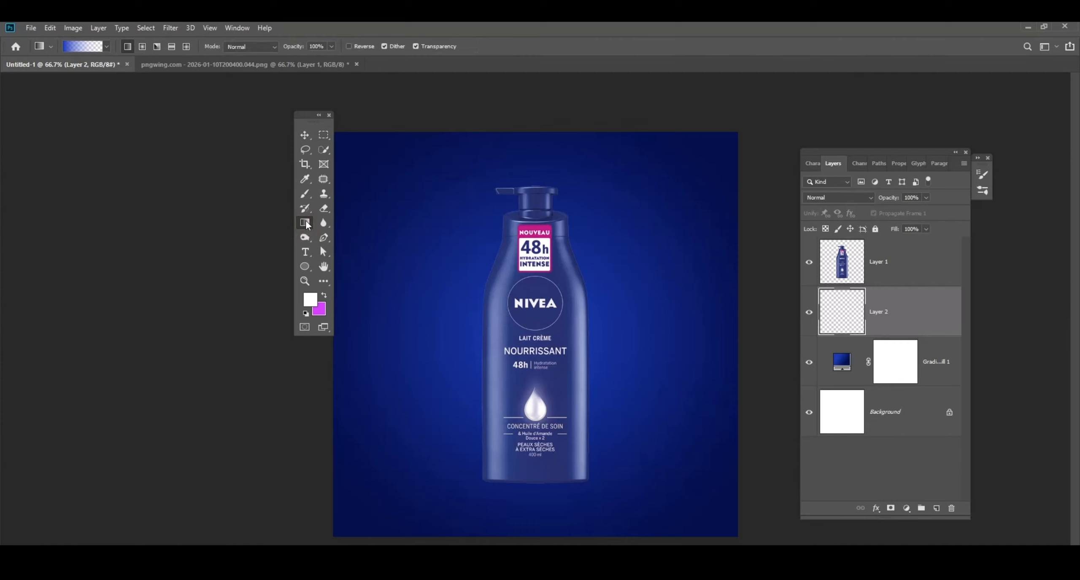
- Edit the blue-to-transparent gradient, moving its blue colour stop to 27% and its starting opacity stop to 11%
left_click(82, 47)
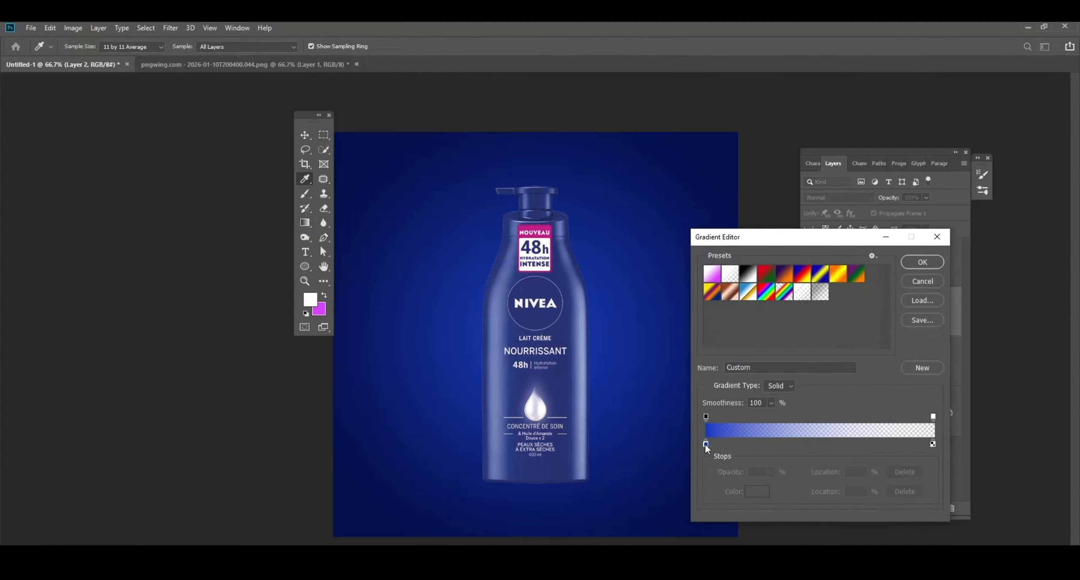
left_click_drag(705, 444, 767, 444)
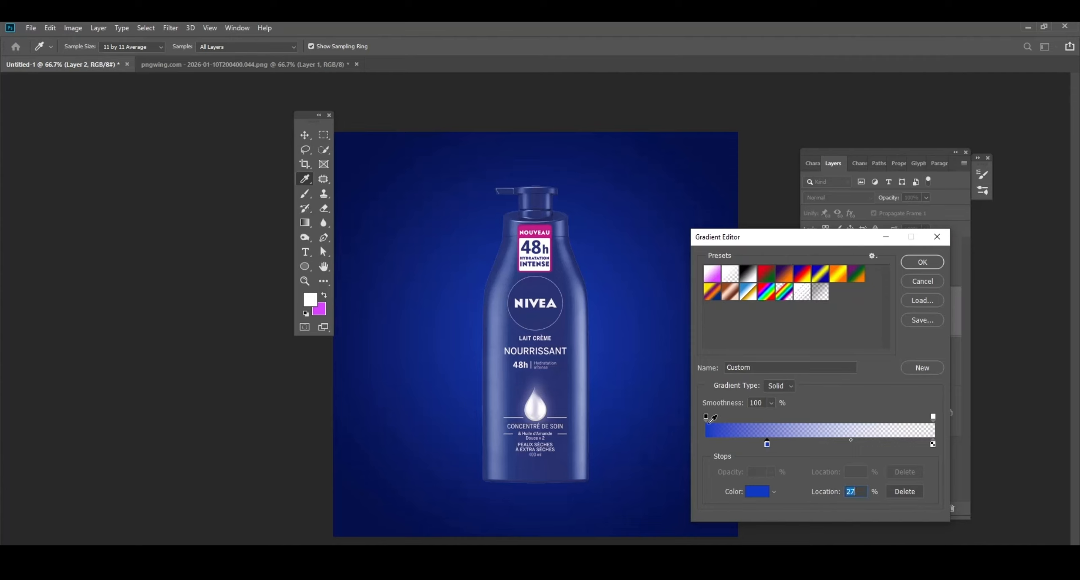
left_click_drag(706, 416, 731, 415)
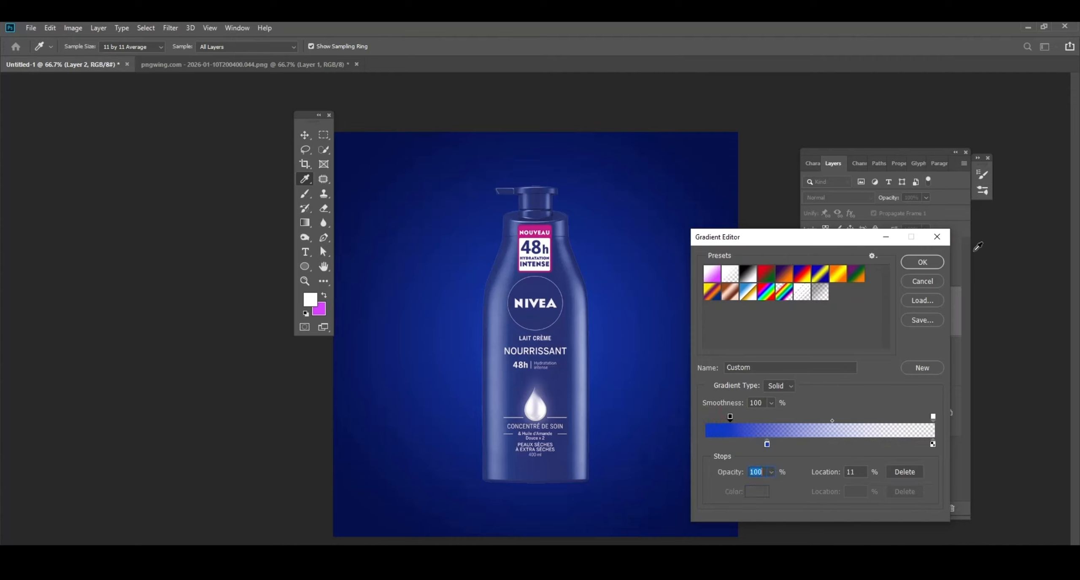
left_click(923, 262)
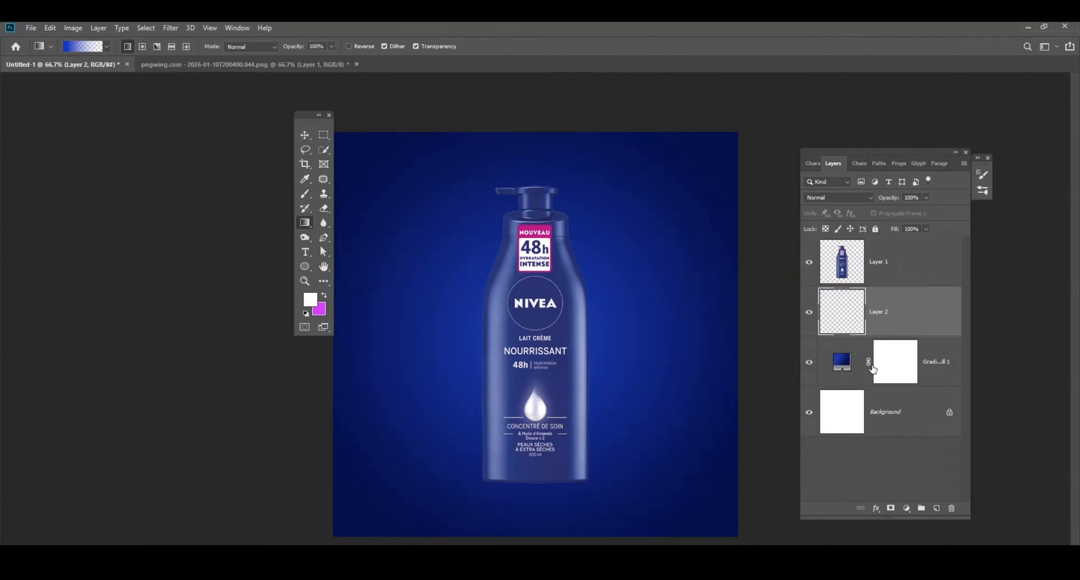
- Hide the bottle layer, then fill a full-width rectangular band across the lower canvas with a downward-fading gradient and deselect
left_click(809, 262)
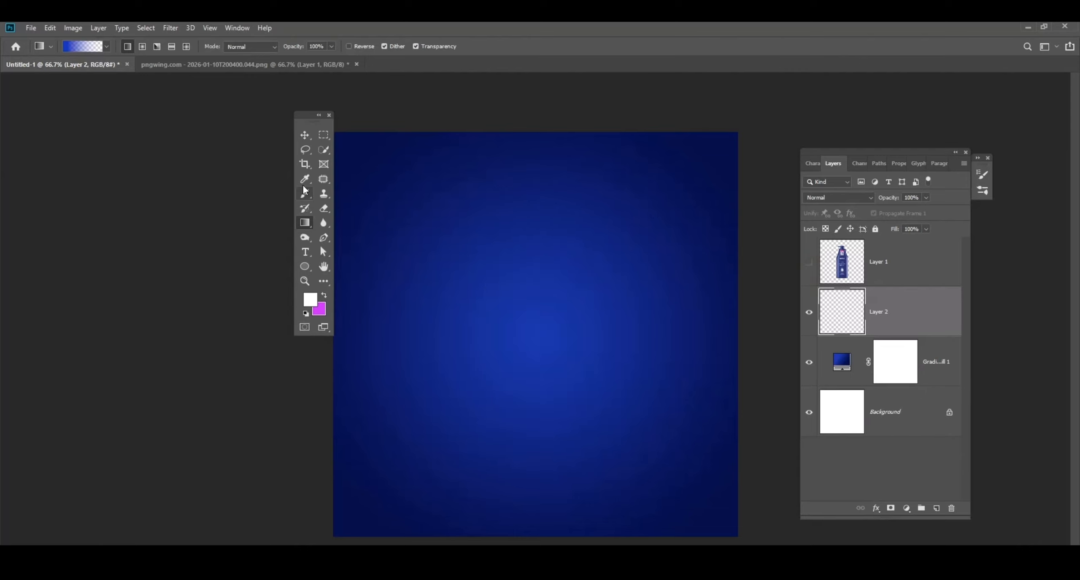
left_click(323, 134)
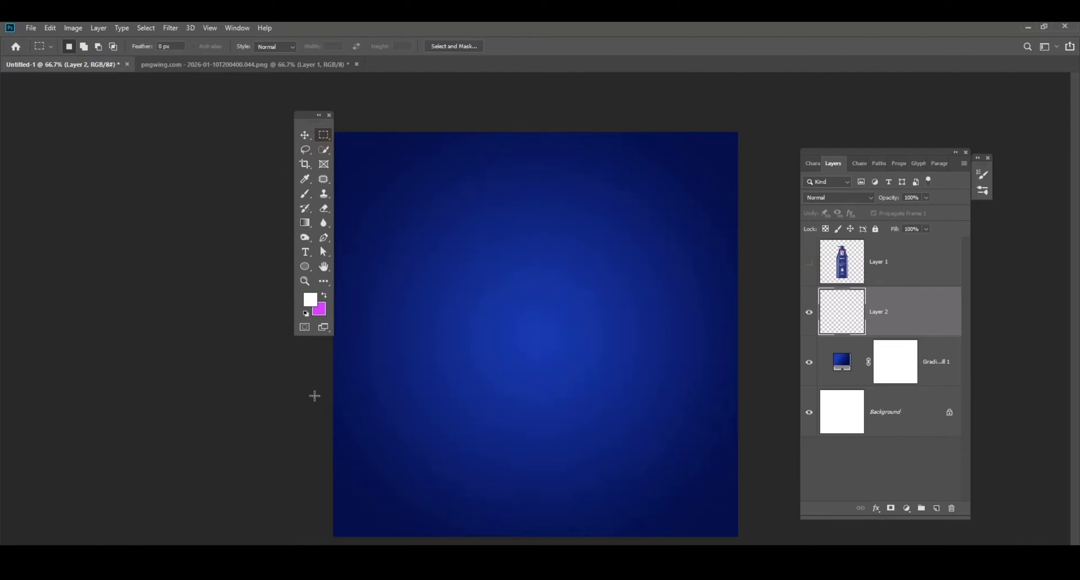
left_click_drag(314, 396, 749, 500)
left_click(305, 222)
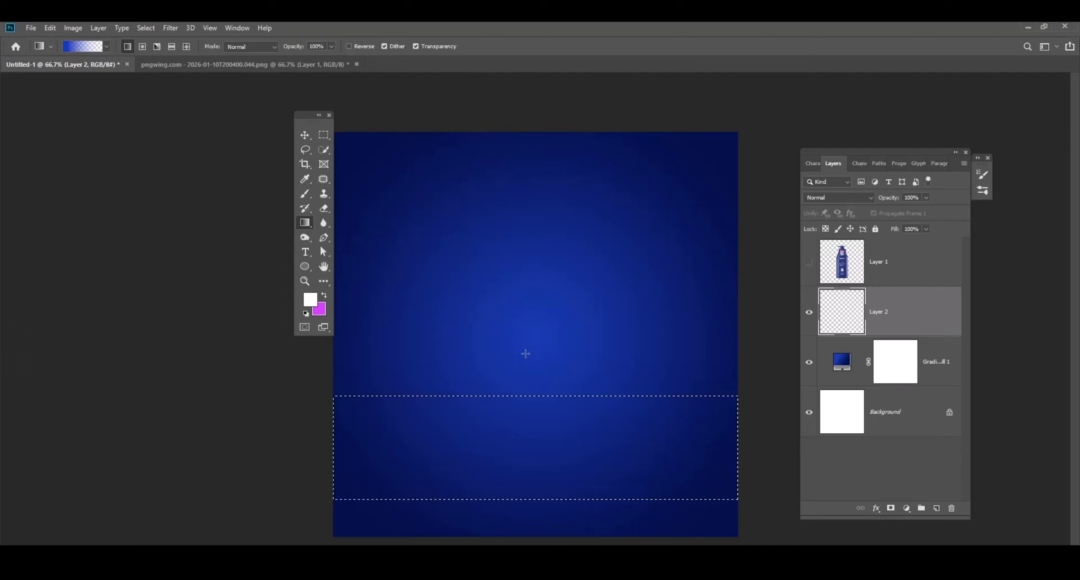
left_click_drag(526, 354, 528, 471)
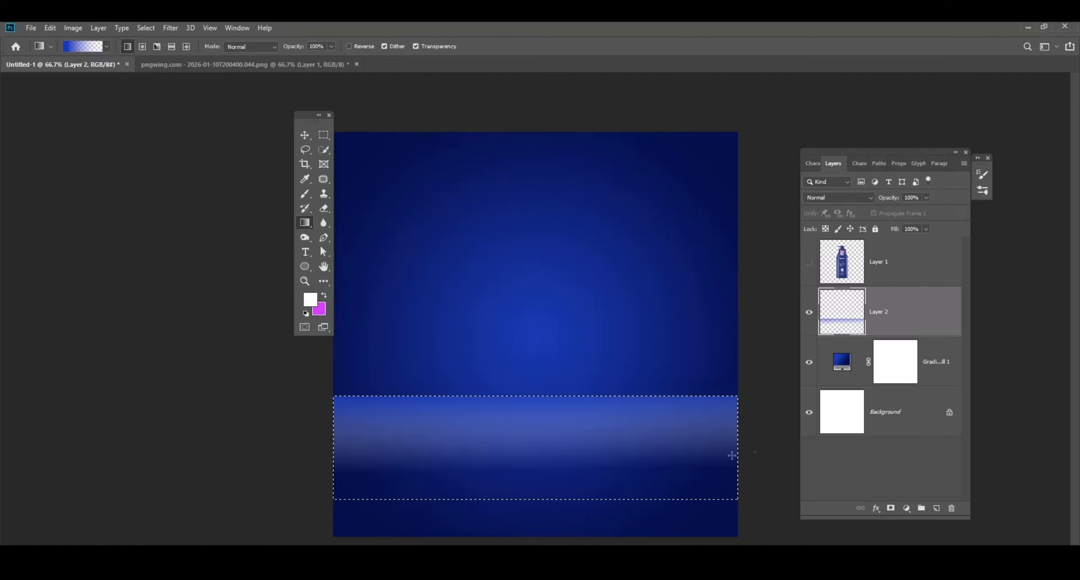
key("ctrl+d")
- On a new layer, fill a thin full-width strip inside the gradient band with white and deselect it
left_click(937, 509)
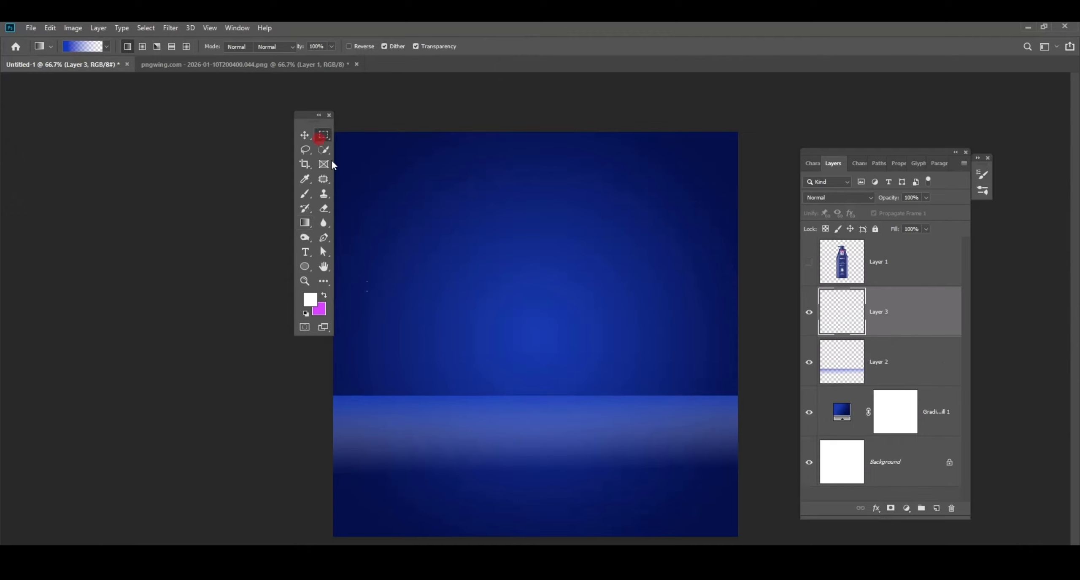
left_click(323, 135)
left_click_drag(324, 412, 738, 436)
left_click_drag(312, 221, 327, 235)
left_click(495, 424)
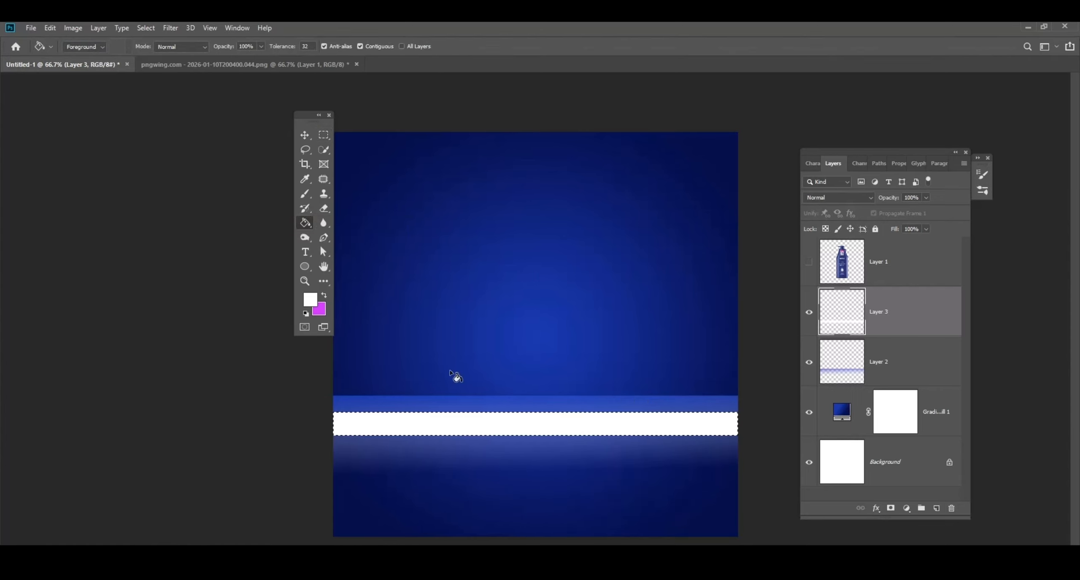
key("ctrl+d")
- Apply a Gaussian Blur with a radius of 13.9 pixels to the white strip
left_click(176, 25)
mouse_move(197, 157)
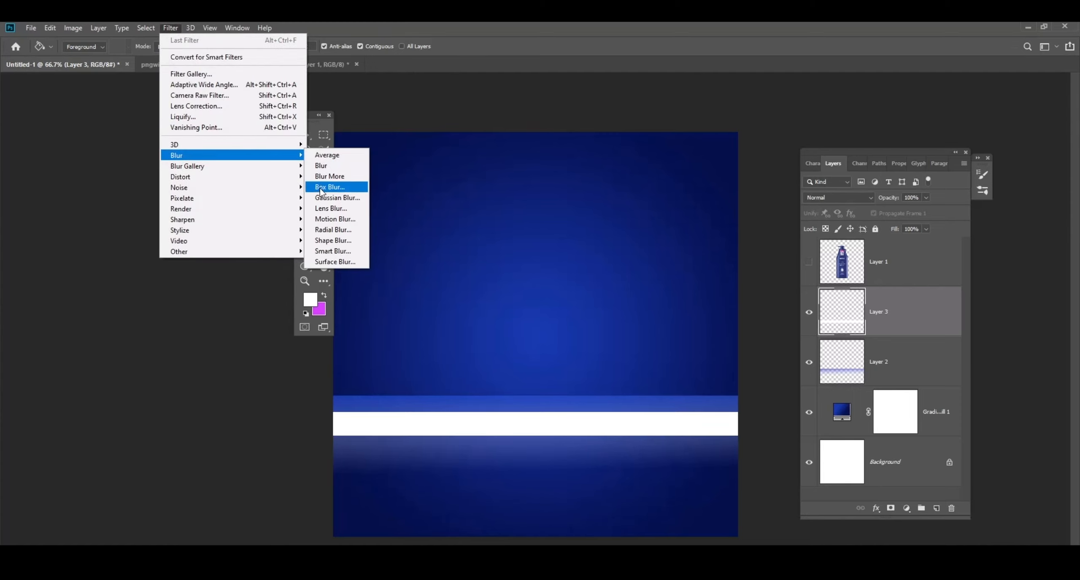
left_click(333, 198)
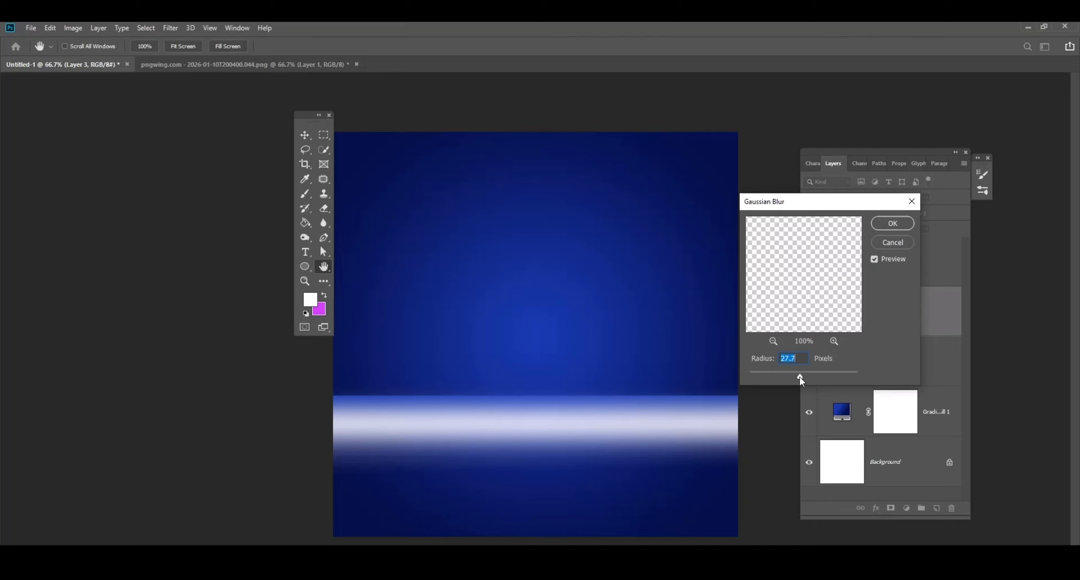
left_click_drag(800, 377, 794, 380)
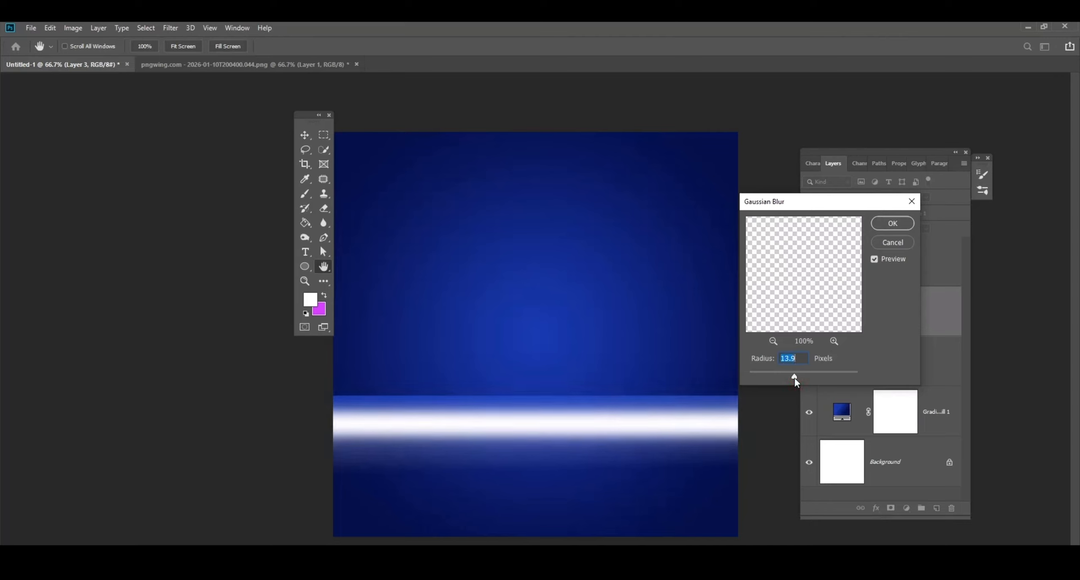
left_click(892, 223)
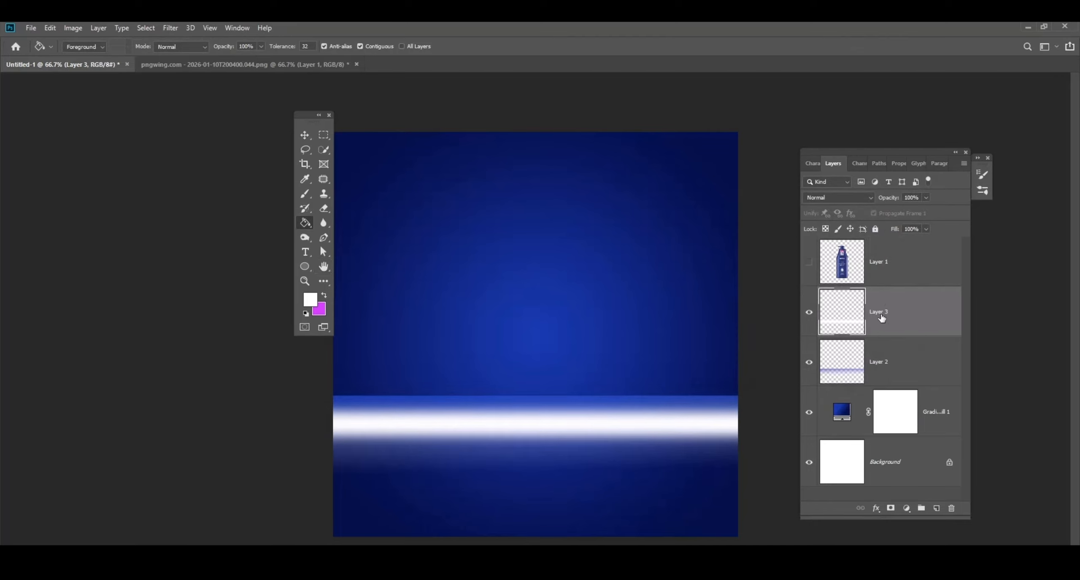
- Duplicate the gradient band on Layer 2 and place the copy beneath the original in the layer order
left_click(889, 368)
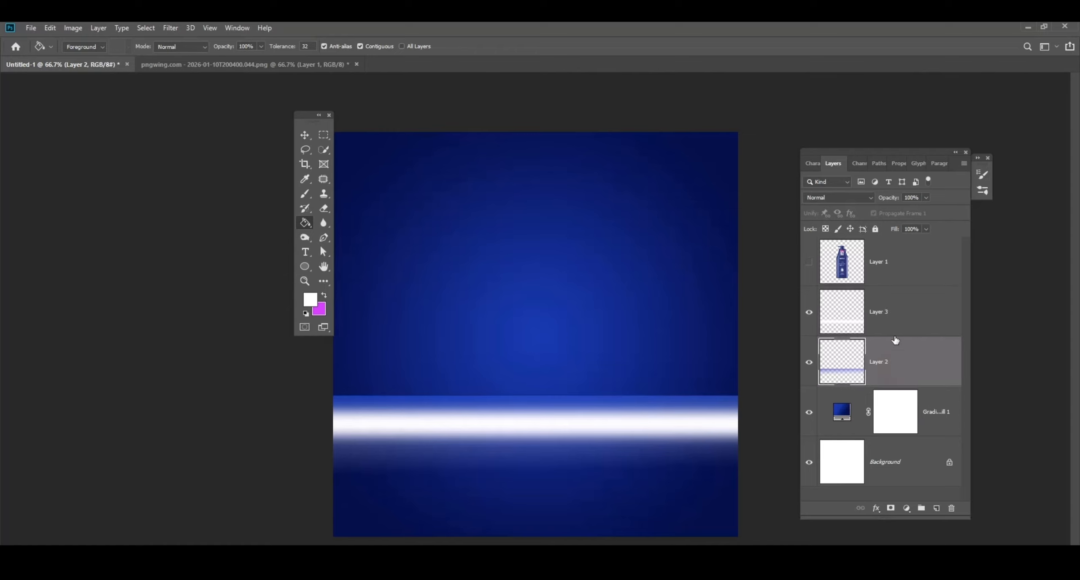
key("ctrl+j")
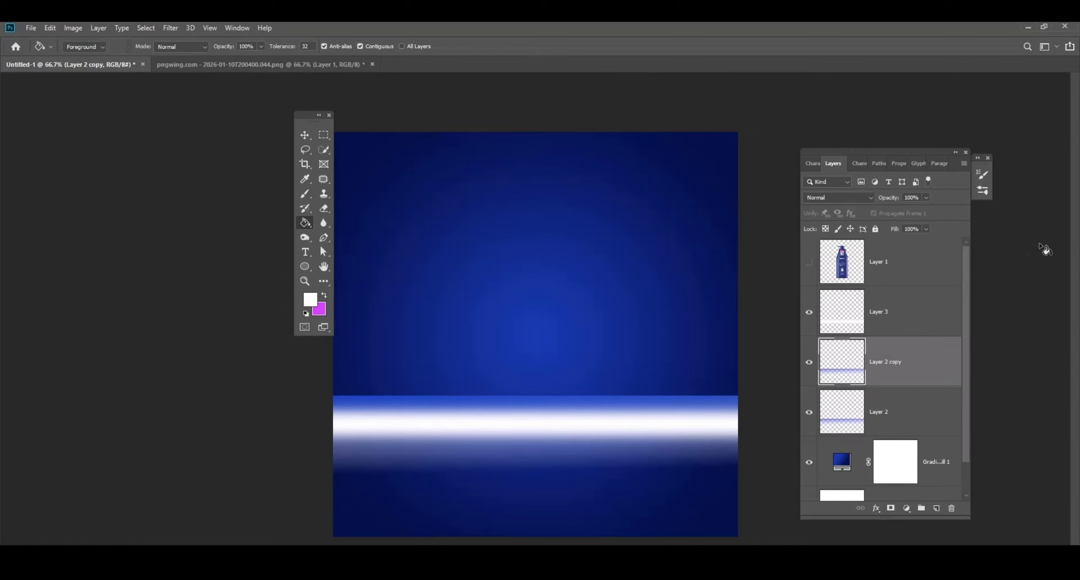
left_click_drag(935, 374, 916, 429)
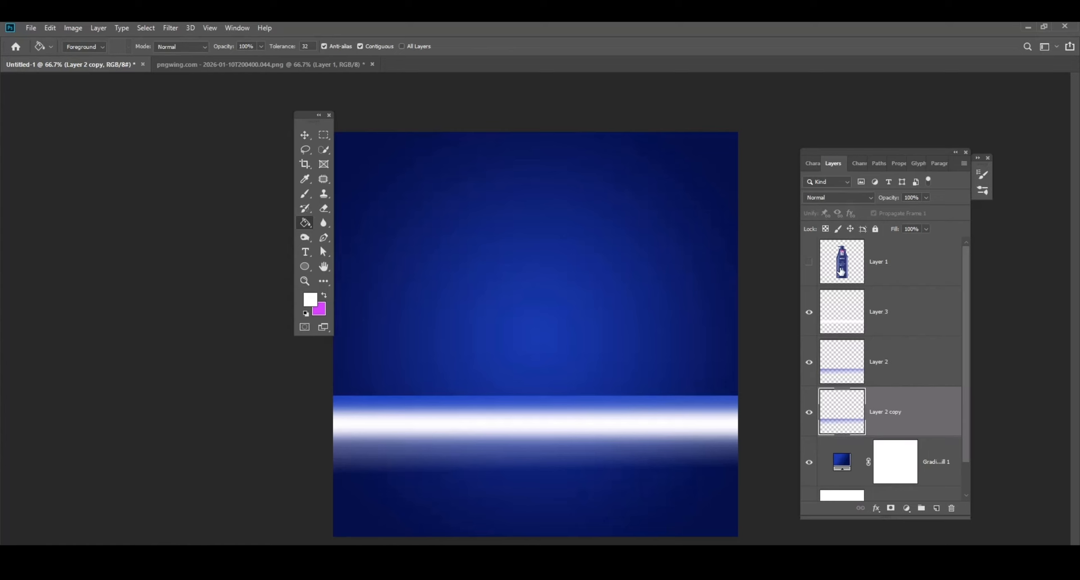
left_click(303, 135)
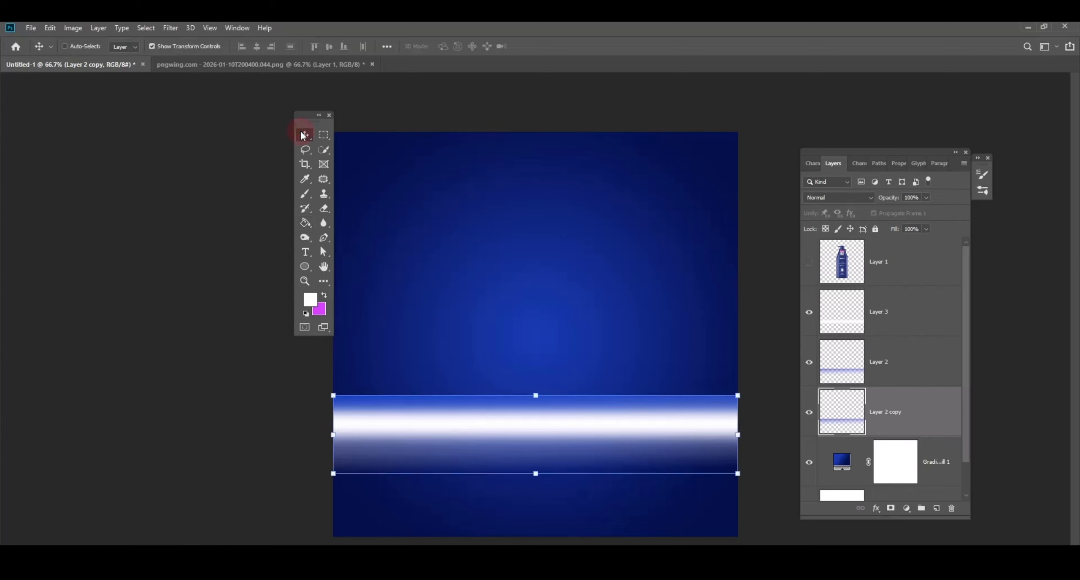
- Move the Layer 2 copy gradient band straight up so it forms a second tier above the original band
key("shift+Up")
key("shift+Up")
key("shift+Up")
key("shift+Up")
key("shift+Up")
key("shift+Up")
key("shift+Up")
key("shift+Up")
key("shift+Up")
key("shift+Up")
key("shift+Up")
key("shift+Up")
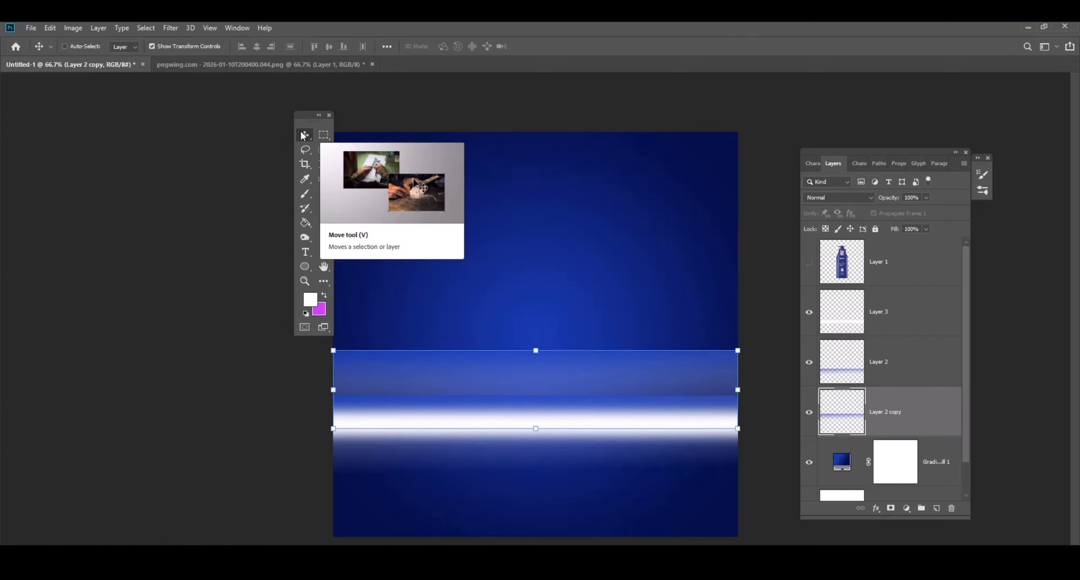
key("shift+Up")
key("shift+Up")
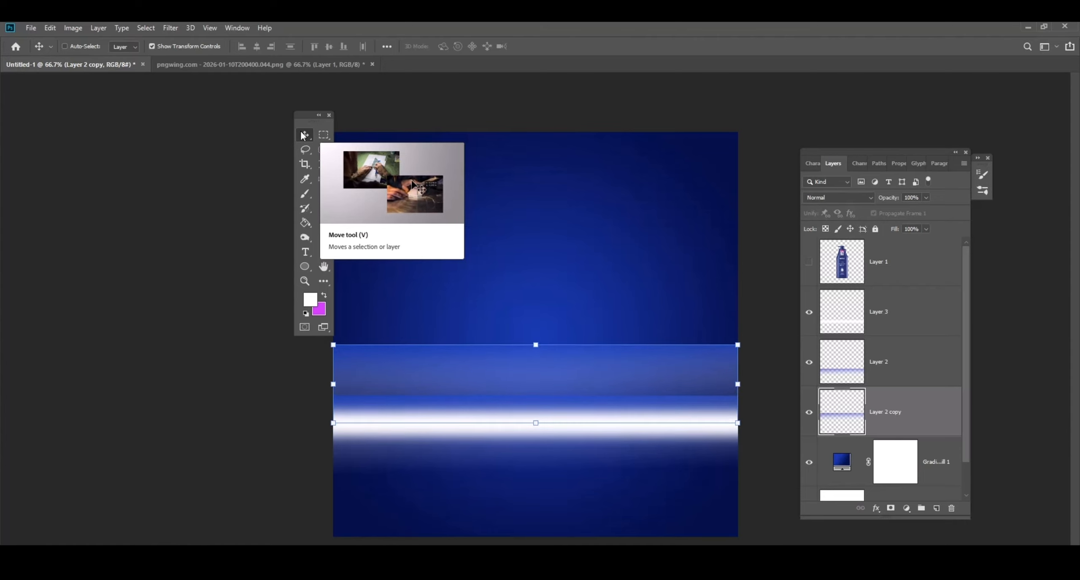
- Duplicate the blurred white strip on Layer 3, place the copy beneath Layer 2, and move it up onto the second band
left_click(915, 325)
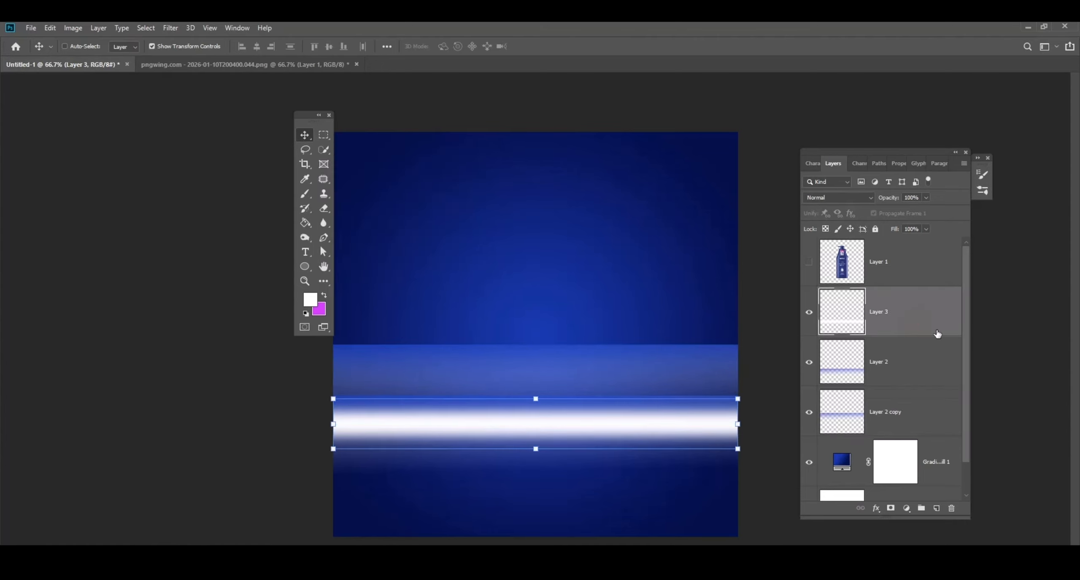
key("ctrl+j")
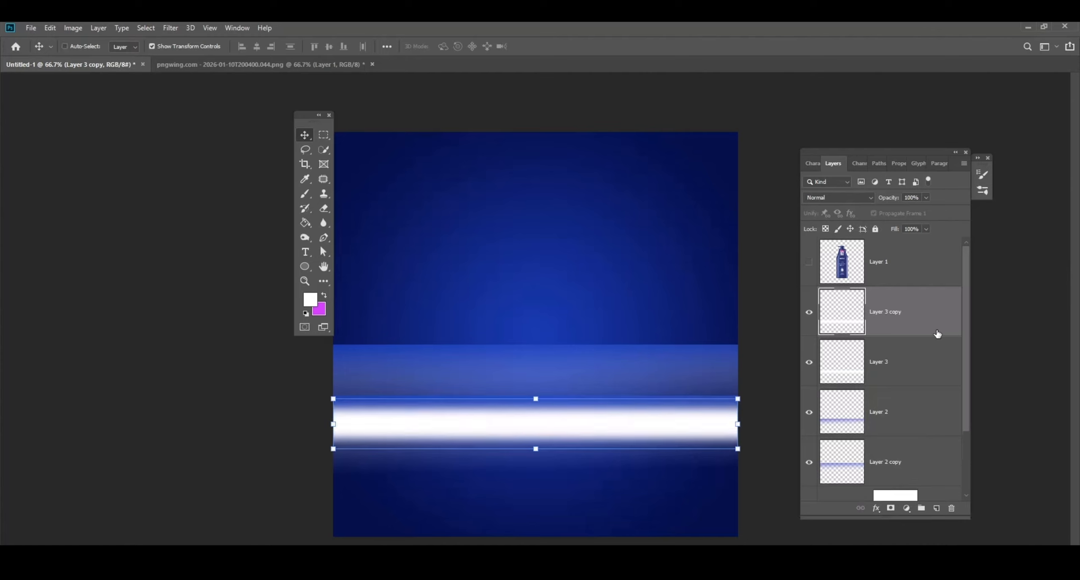
left_click_drag(933, 331, 911, 436)
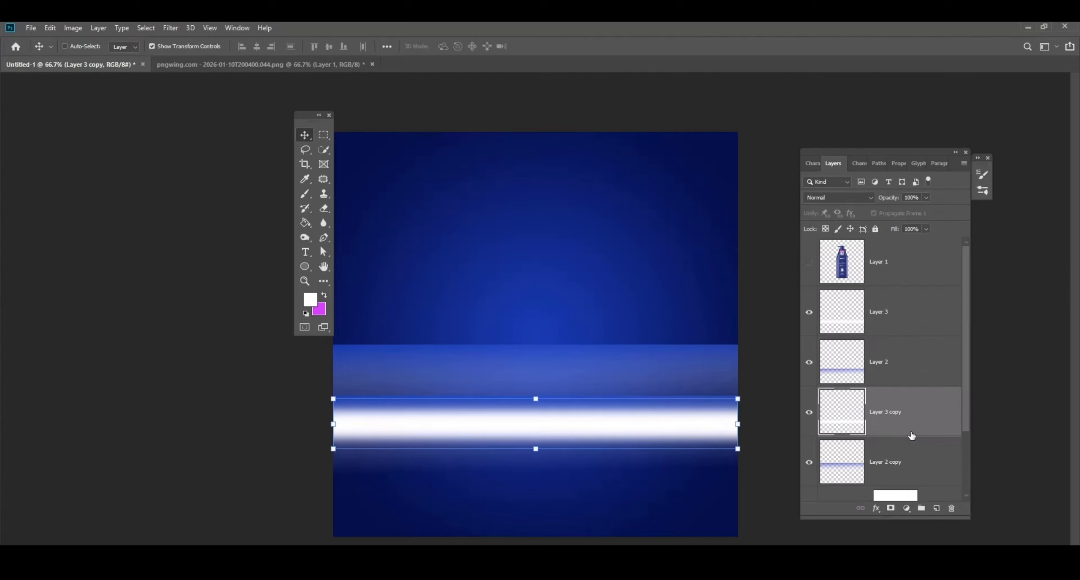
key("shift+Up")
key("shift+Up")
key("shift+Up")
key("shift+Up")
key("shift+Up")
key("shift+Up")
key("shift+Up")
key("shift+Up")
key("shift+Up")
key("shift+Up")
key("shift+Up")
key("shift+Up")
key("shift+Up")
key("shift+Up")
key("shift+Up")
key("shift+Up")
key("shift+Up")
key("shift+Up")
key("shift+Up")
key("shift+Up")
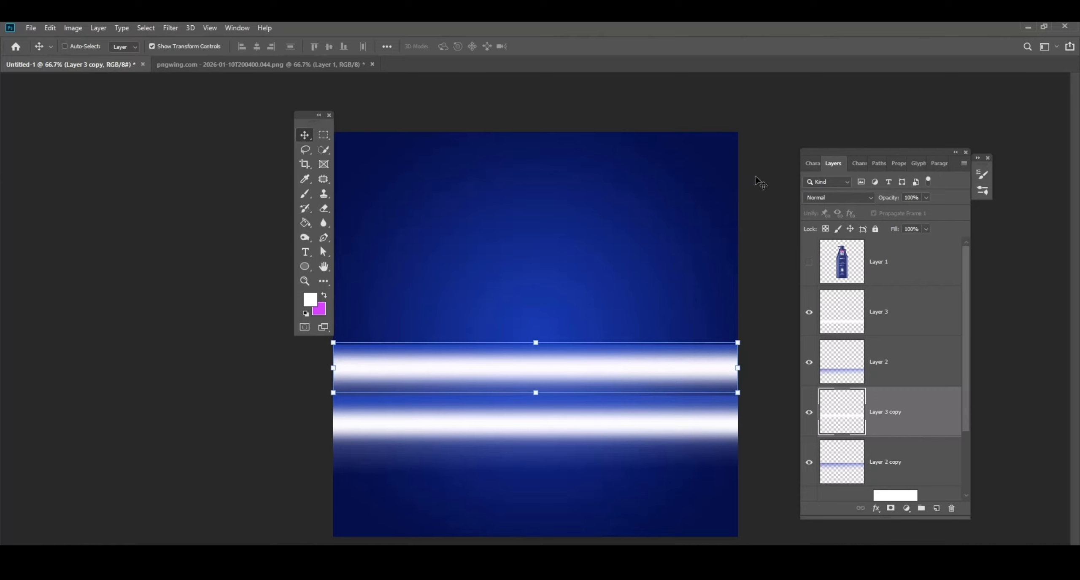
- Squash the Layer 3 copy strip to about 81% of its height and nudge it down slightly to align with the second band
key("ctrl+t")
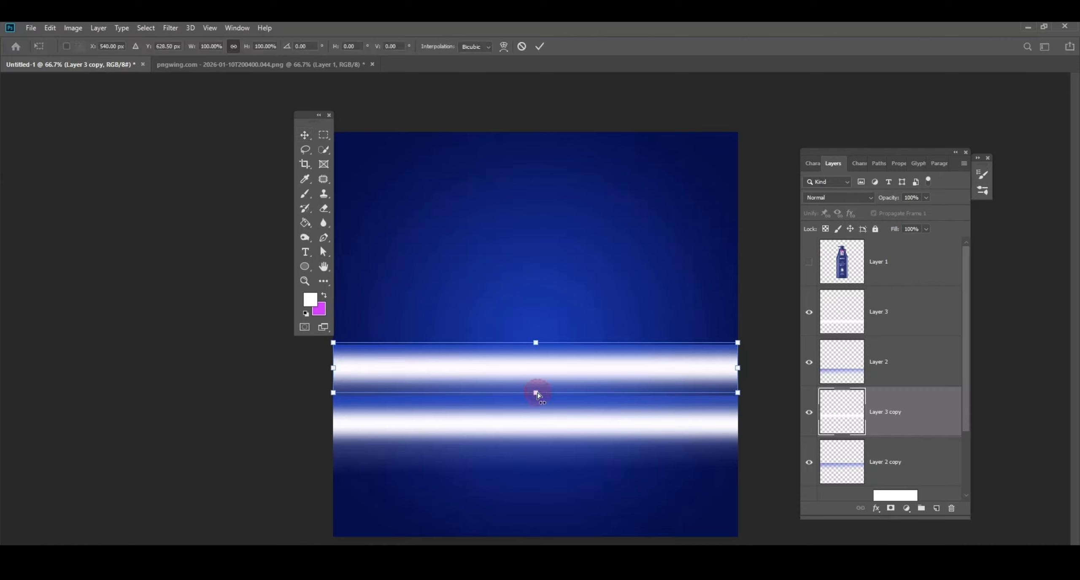
left_click_drag(537, 392, 537, 382)
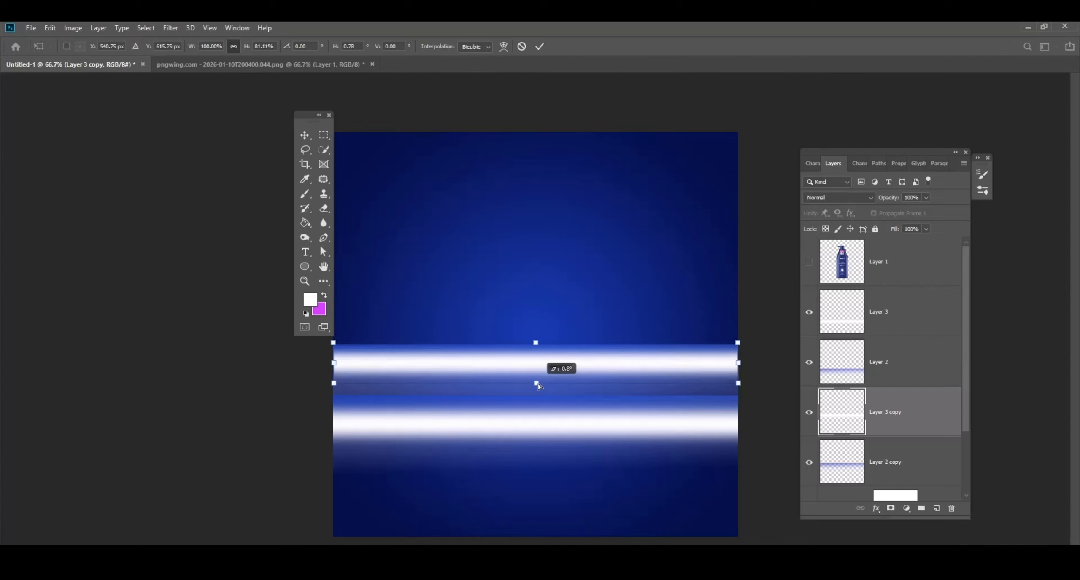
left_click(304, 135)
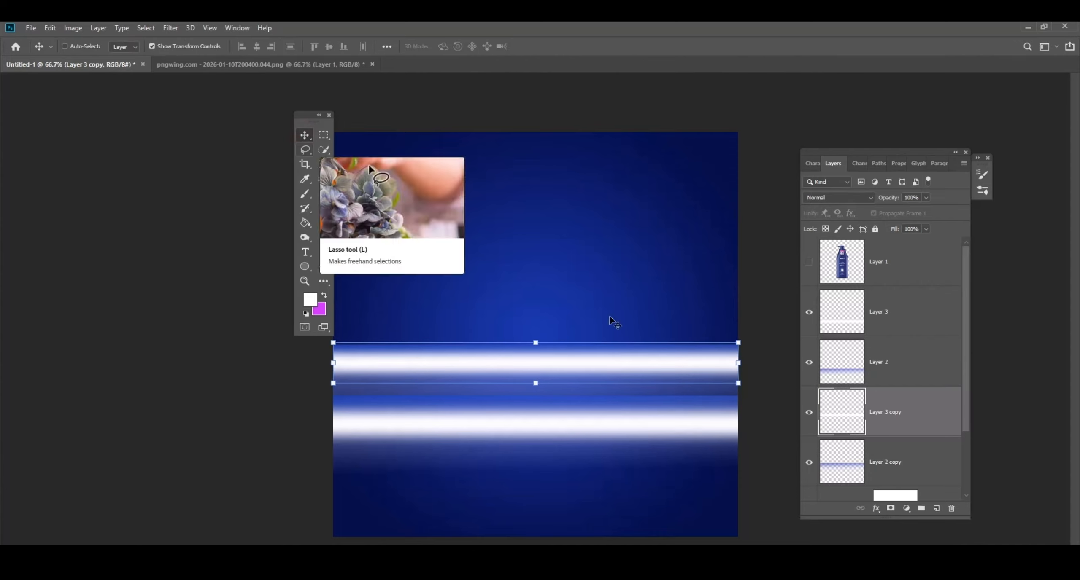
left_click(954, 471)
left_click(906, 422)
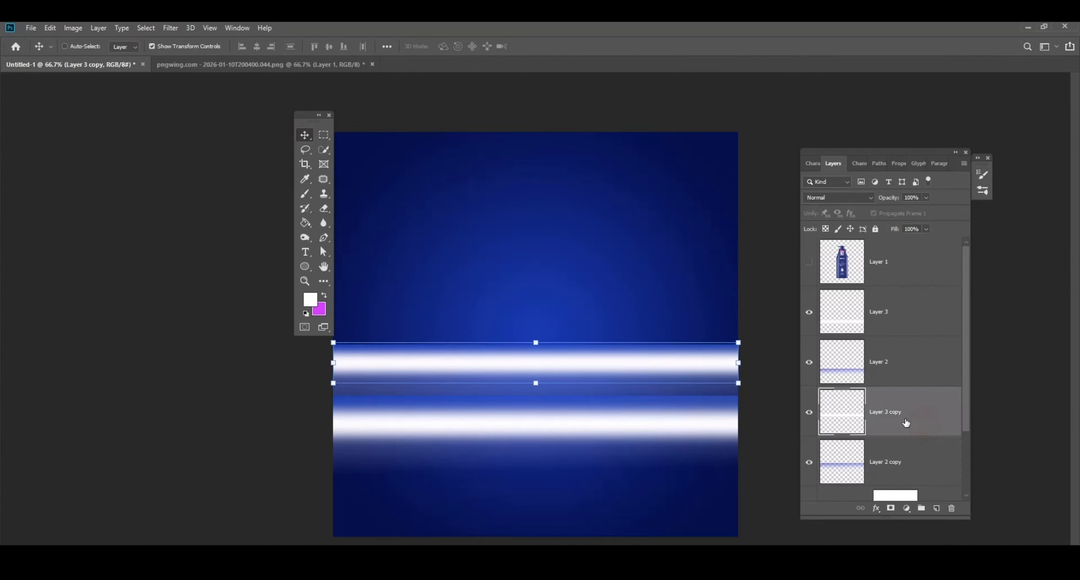
key("Down")
key("Down")
key("Down")
key("Down")
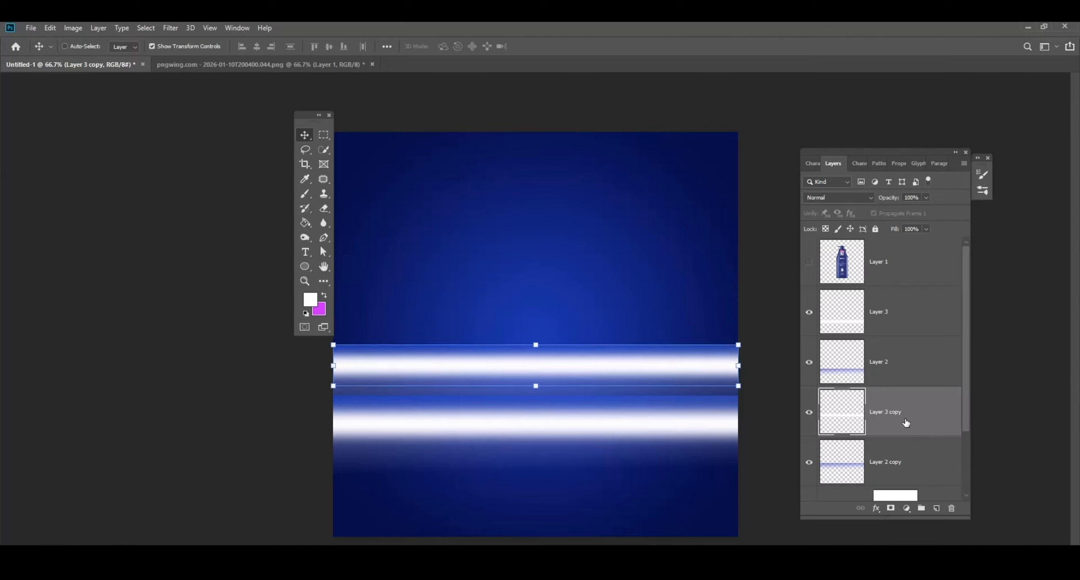
- Duplicate the Layer 2 copy band, place the duplicate beneath it in the layer order, and move it up as a third tier
left_click(876, 464)
scroll(881, 466, "down", 2)
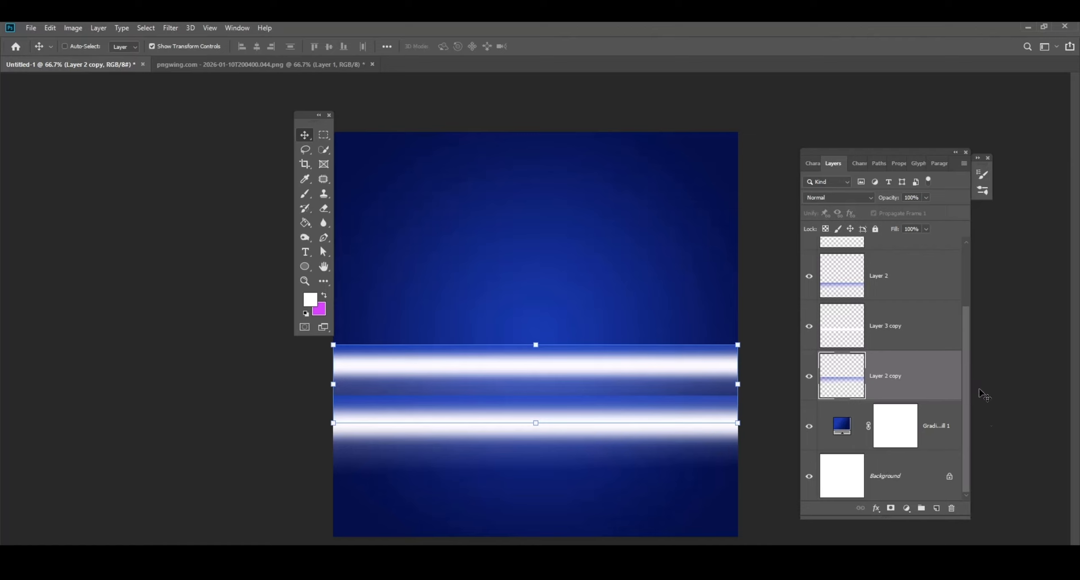
left_click(909, 335)
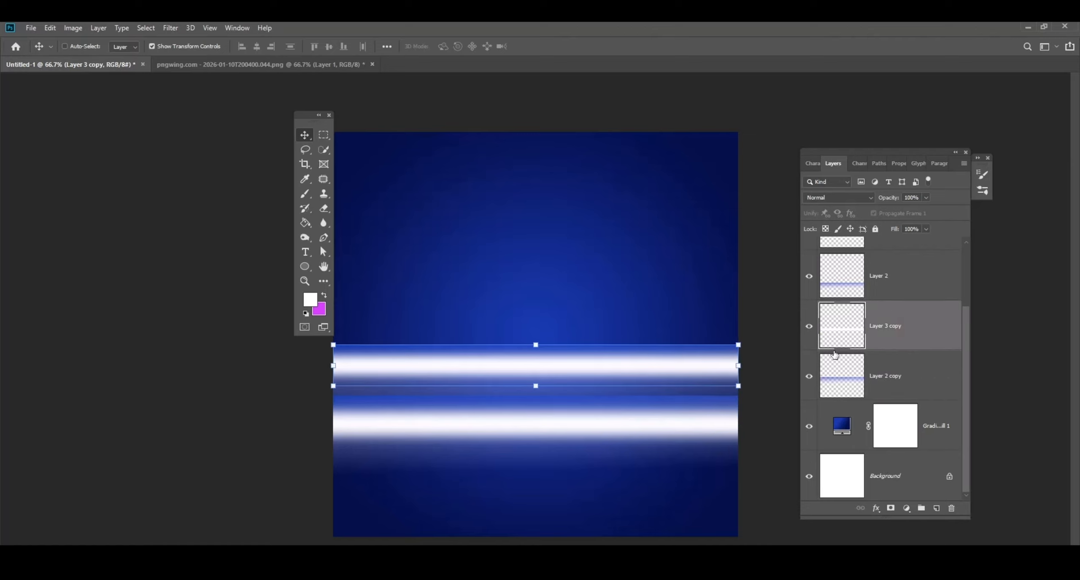
left_click(863, 380)
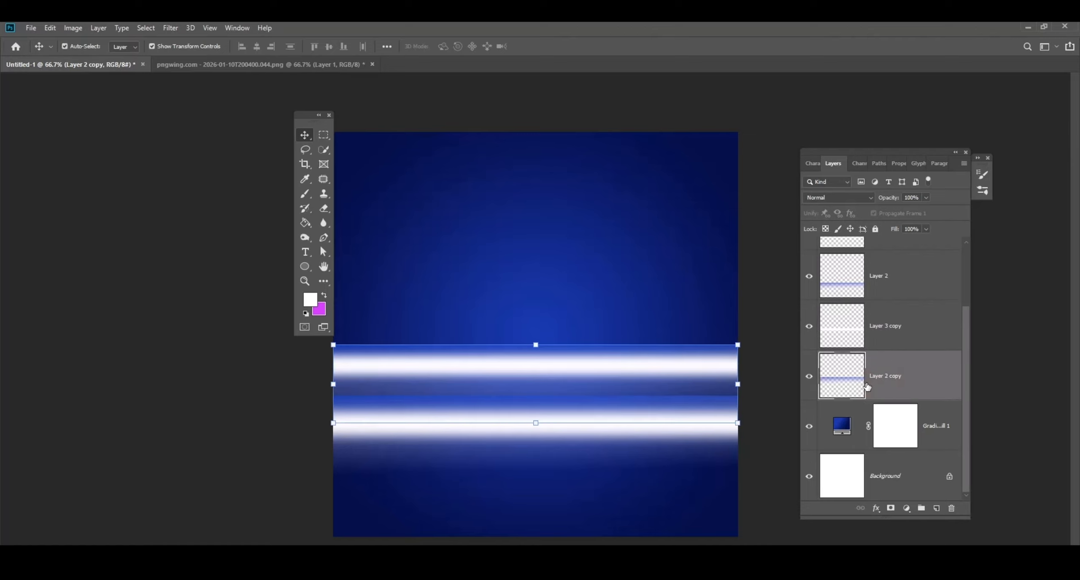
key("ctrl+j")
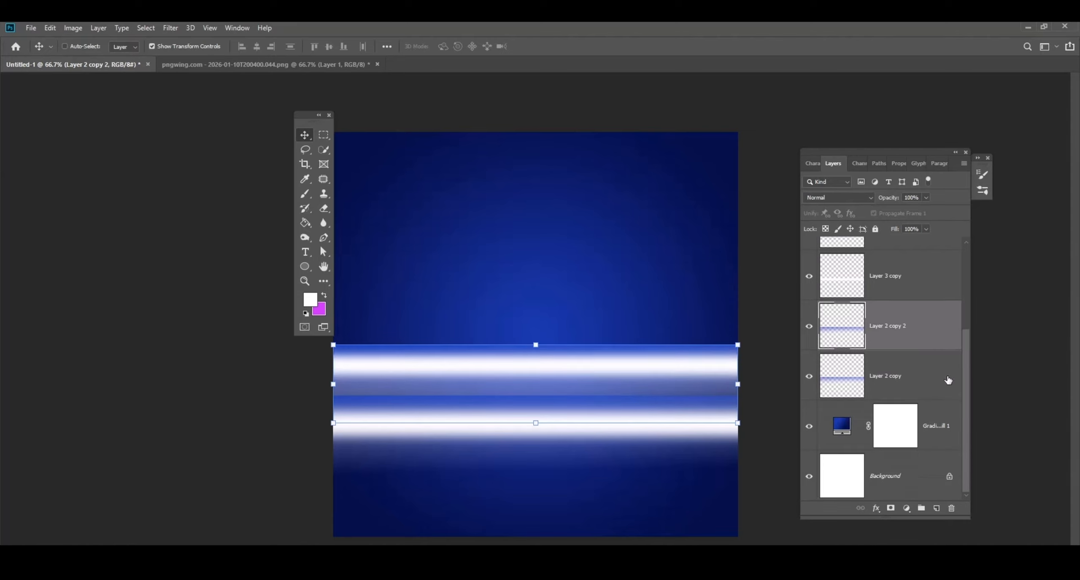
left_click_drag(924, 331, 899, 392)
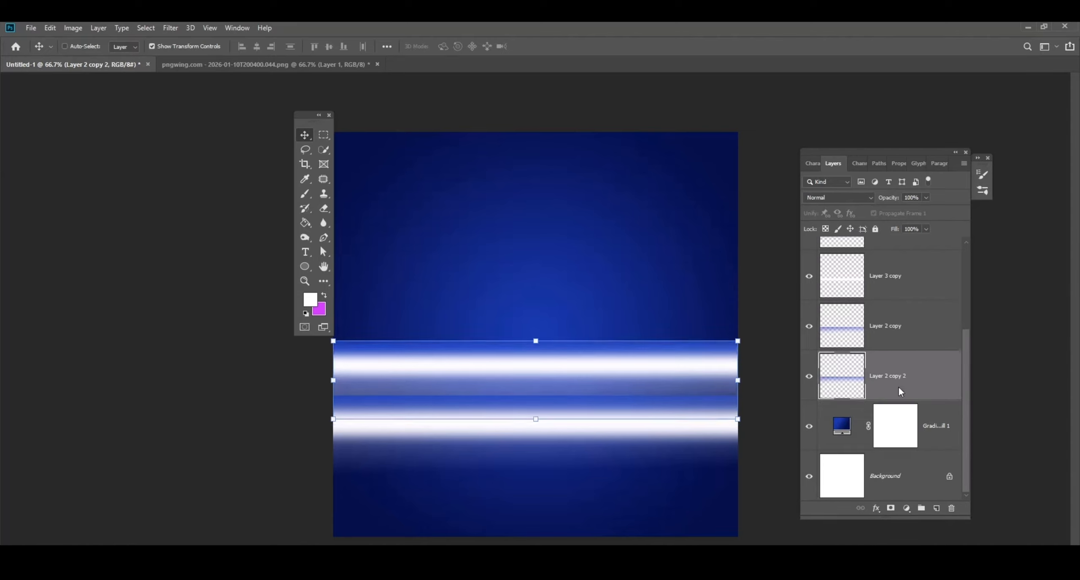
key("shift+Up")
key("shift+Up")
key("shift+Up")
key("shift+Up")
key("shift+Up")
key("shift+Up")
key("shift+Up")
key("shift+Up")
key("shift+Up")
key("shift+Up")
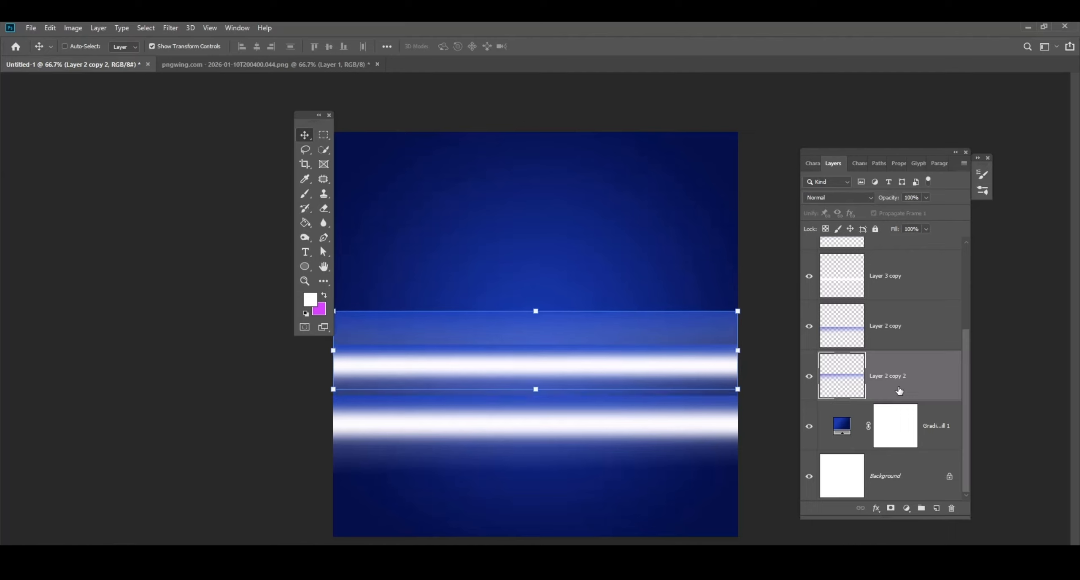
- Duplicate the Layer 3 copy strip, place the duplicate beneath Layer 2 copy, and move it up onto the third band
left_click(894, 275)
key("ctrl+j")
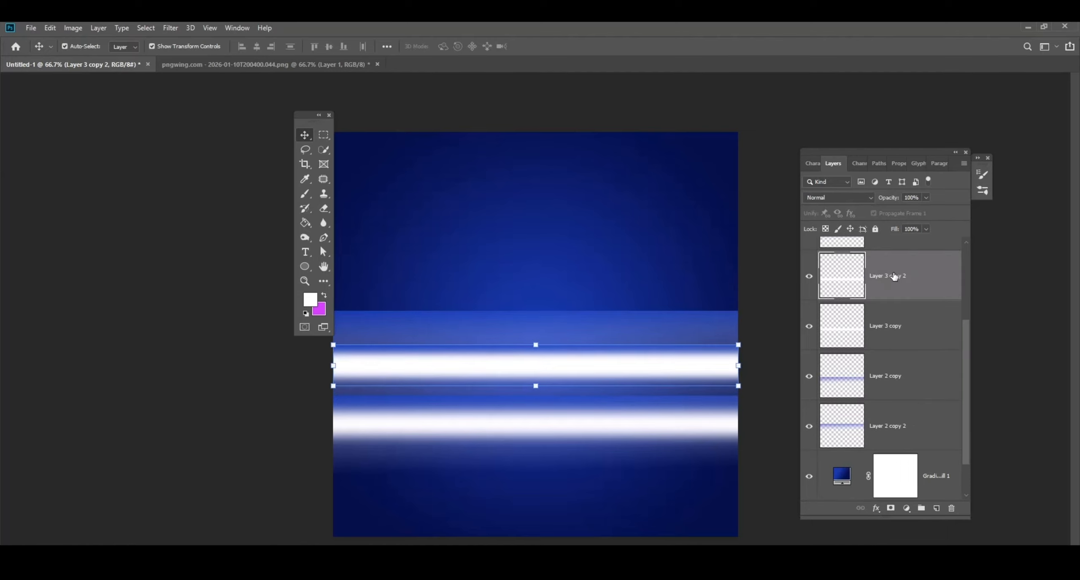
key("ctrl+z")
key("ctrl+j")
left_click_drag(882, 298, 840, 388)
key("shift+Up")
key("shift+Up")
key("shift+Up")
key("shift+Up")
key("shift+Up")
key("shift+Up")
key("shift+Up")
key("shift+Up")
key("shift+Up")
key("shift+Up")
key("shift+Up")
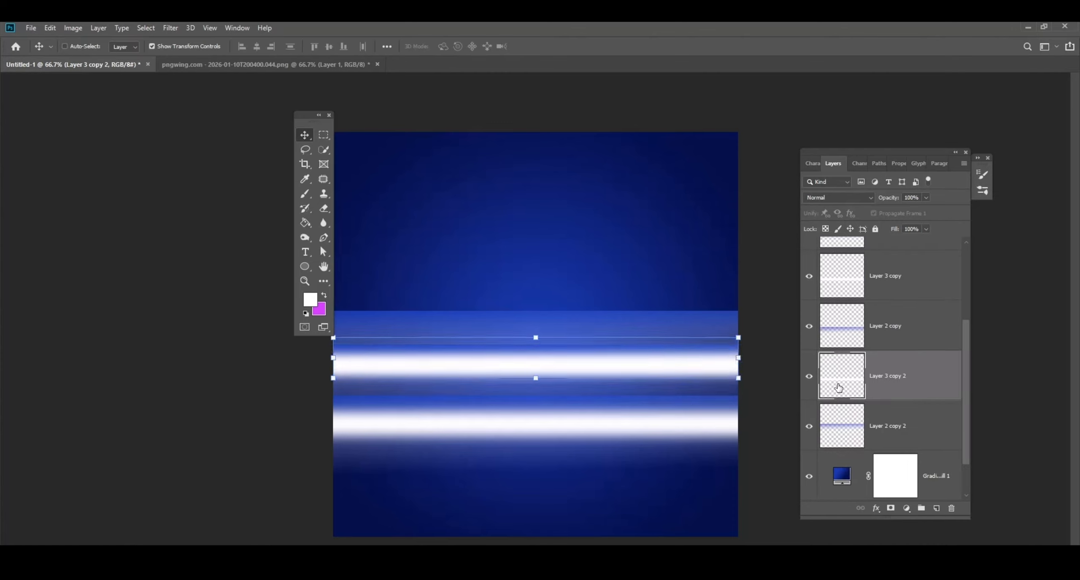
key("shift+Up")
key("shift+Up")
key("shift+Up")
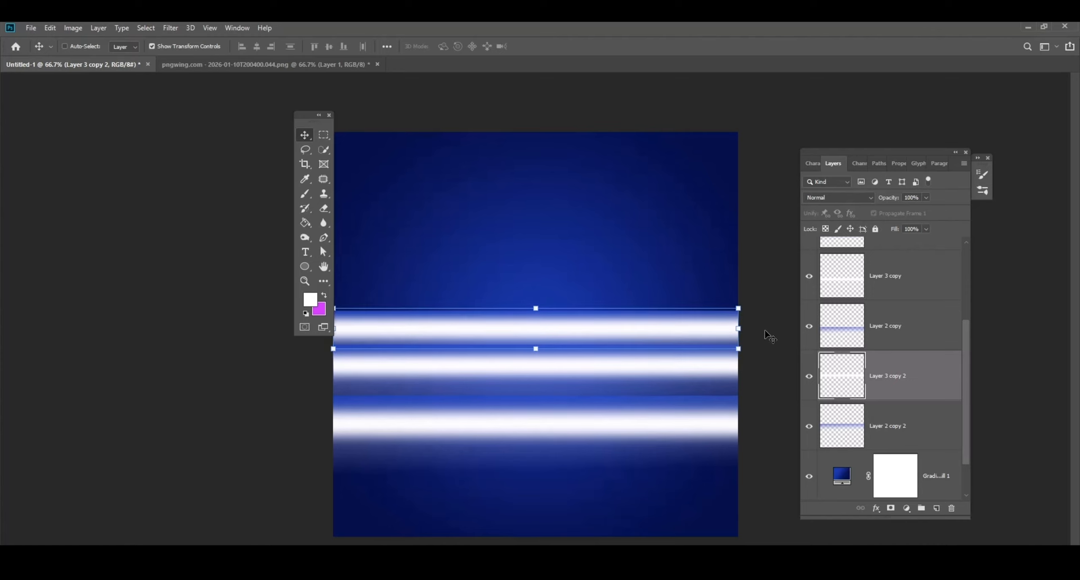
- Squash the topmost white strip to about 56% of its height
key("ctrl+t")
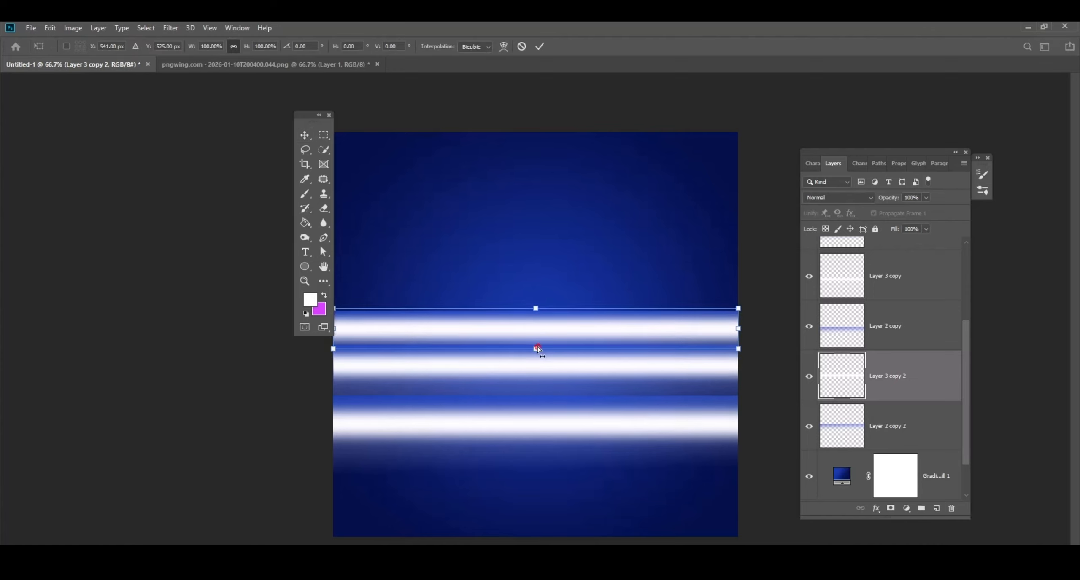
left_click_drag(537, 348, 536, 332)
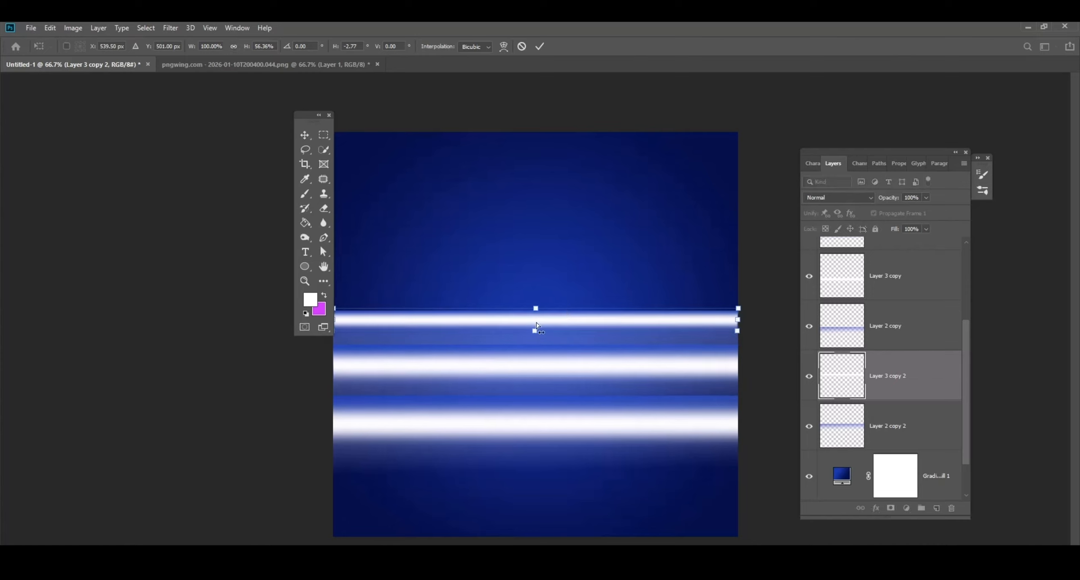
left_click(304, 135)
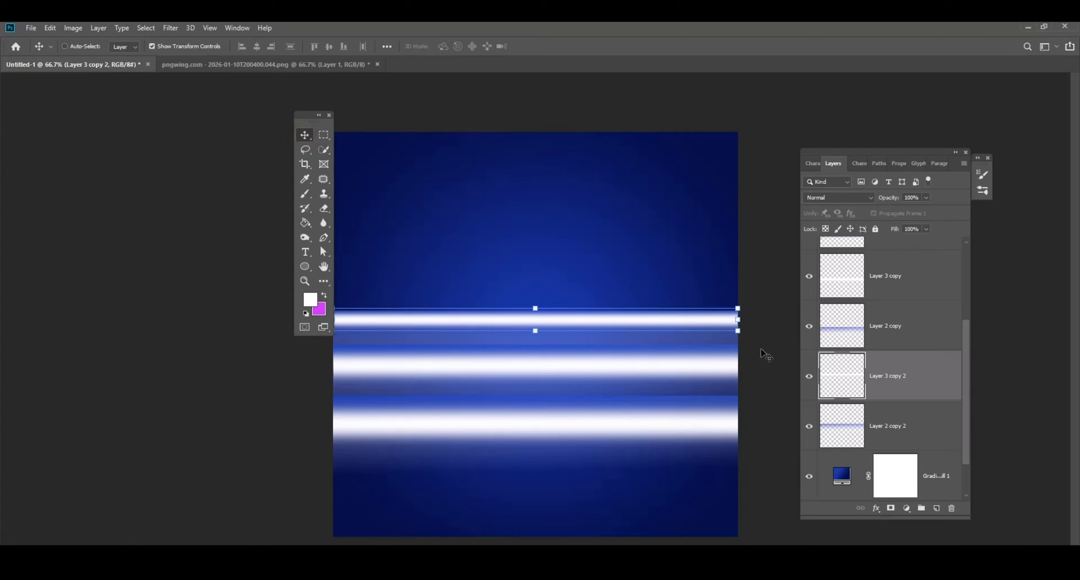
- Show the bottle layer, scale the bottle to about 80%, and move it up so its base sits on the lowest white strip
left_click(900, 428)
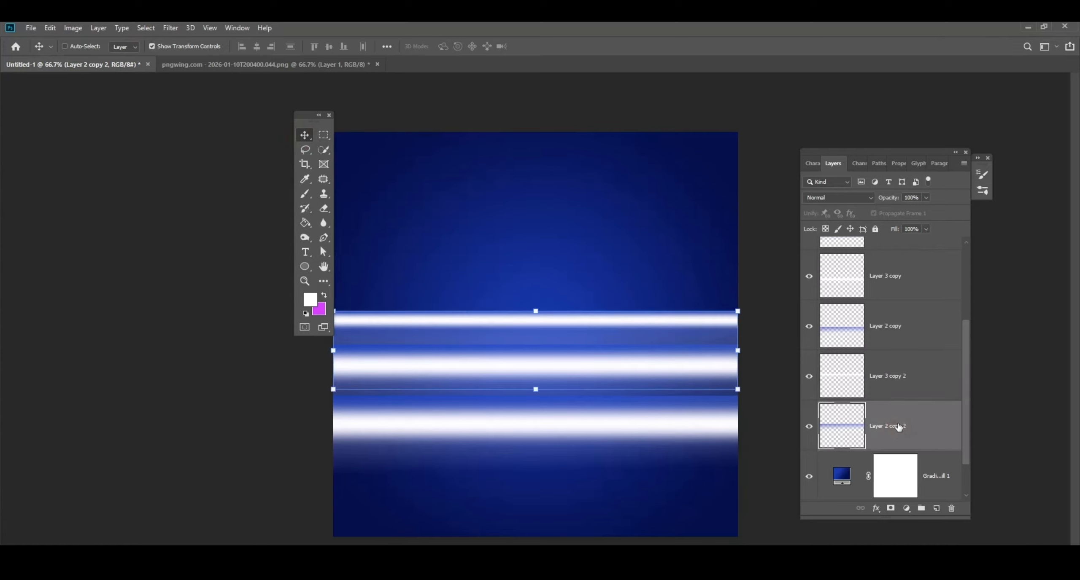
scroll(935, 393, "up", 3)
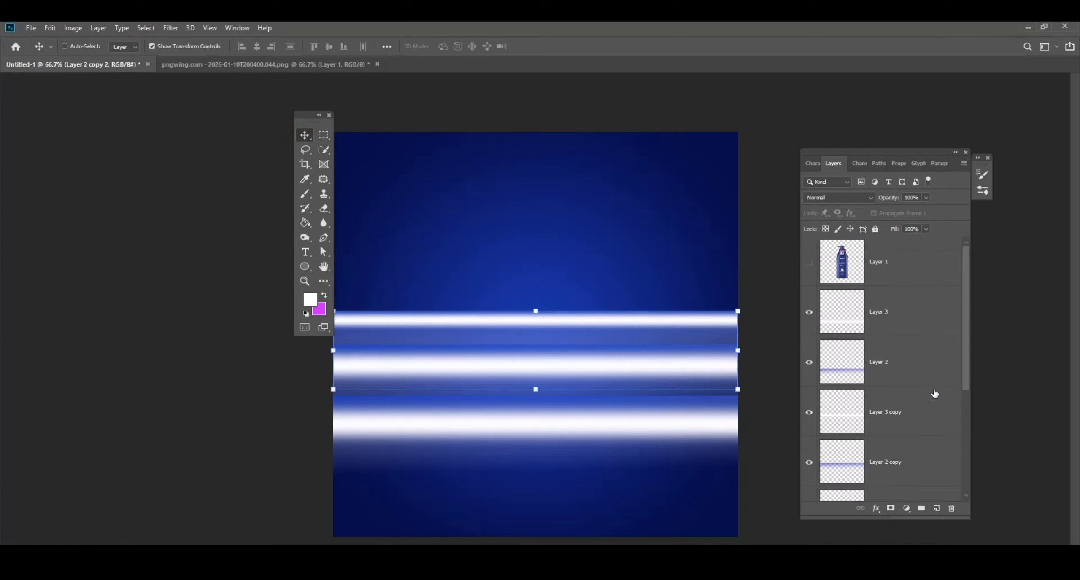
left_click(882, 266)
left_click(809, 262)
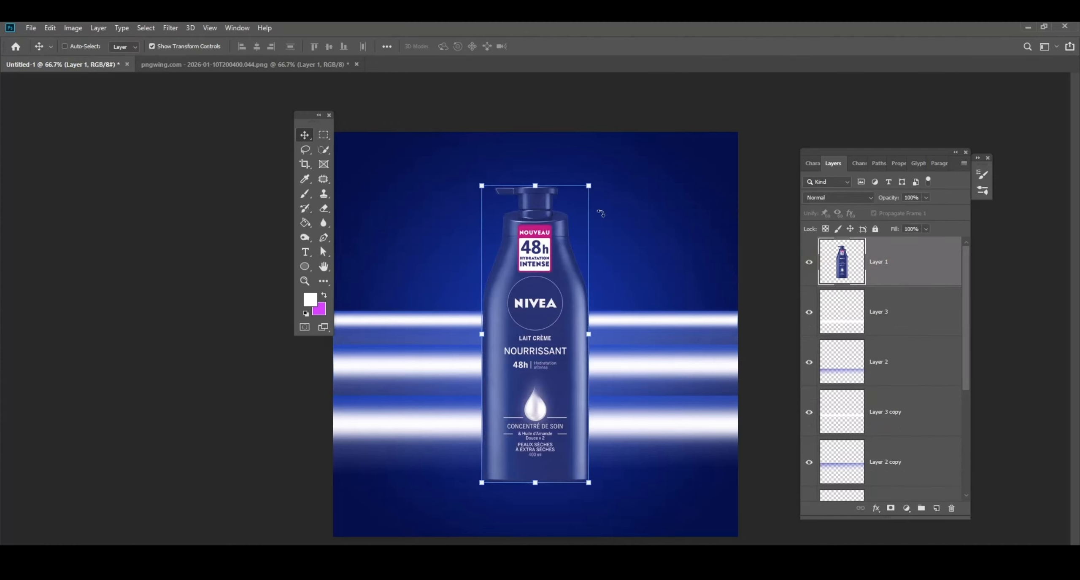
left_click_drag(591, 183, 567, 245)
left_click_drag(527, 378, 539, 327)
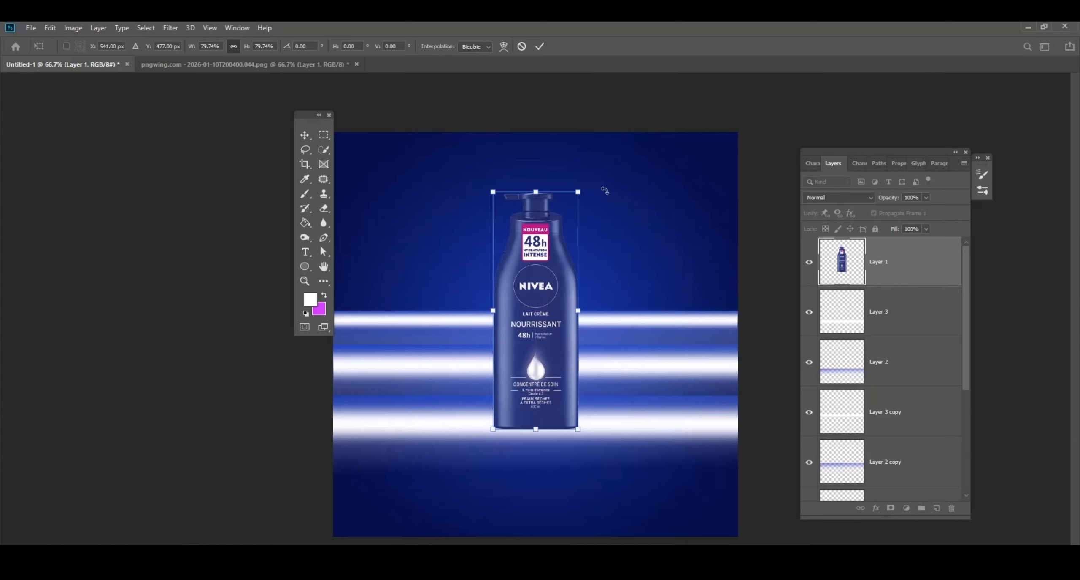
- Rotate the bottle about 16.75° clockwise and shift it slightly up and to the right
left_click_drag(604, 191, 636, 216)
left_click_drag(550, 303, 561, 290)
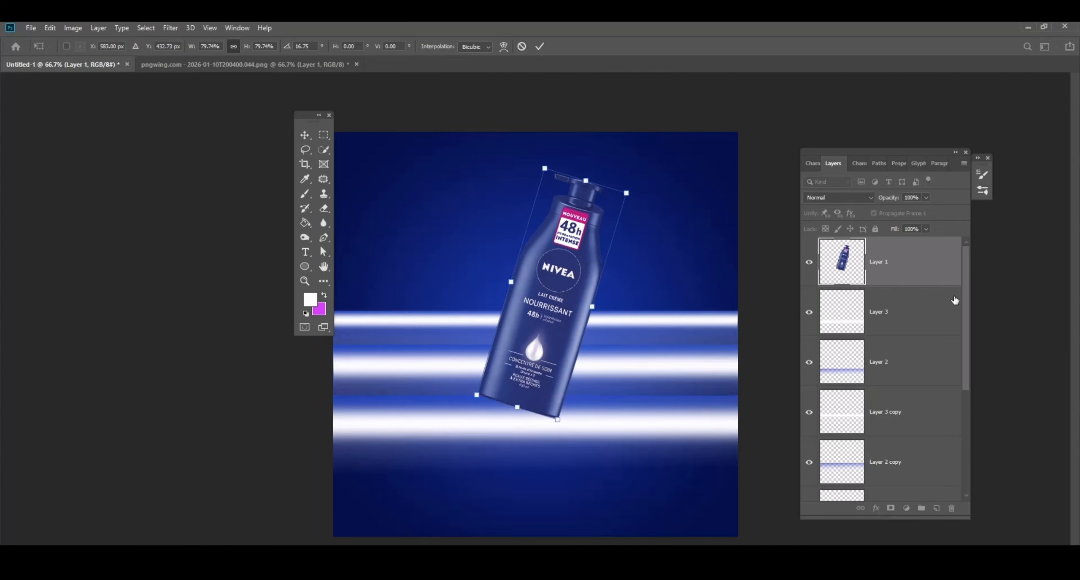
left_click(885, 310)
left_click(904, 275)
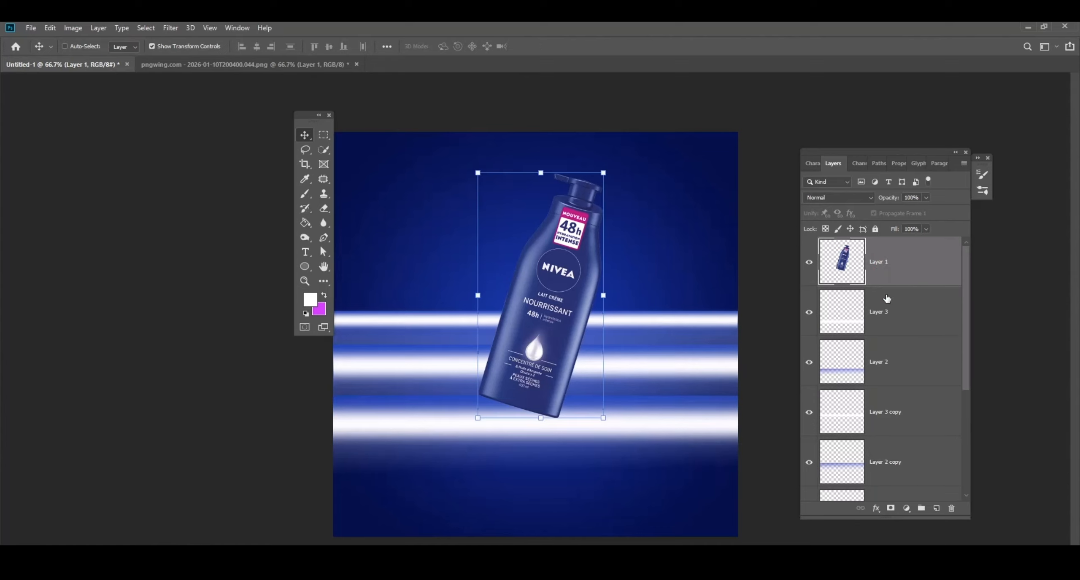
- Add a new layer above Layer 3, beneath the bottle, and set the foreground color to black
left_click(880, 310)
left_click(936, 508)
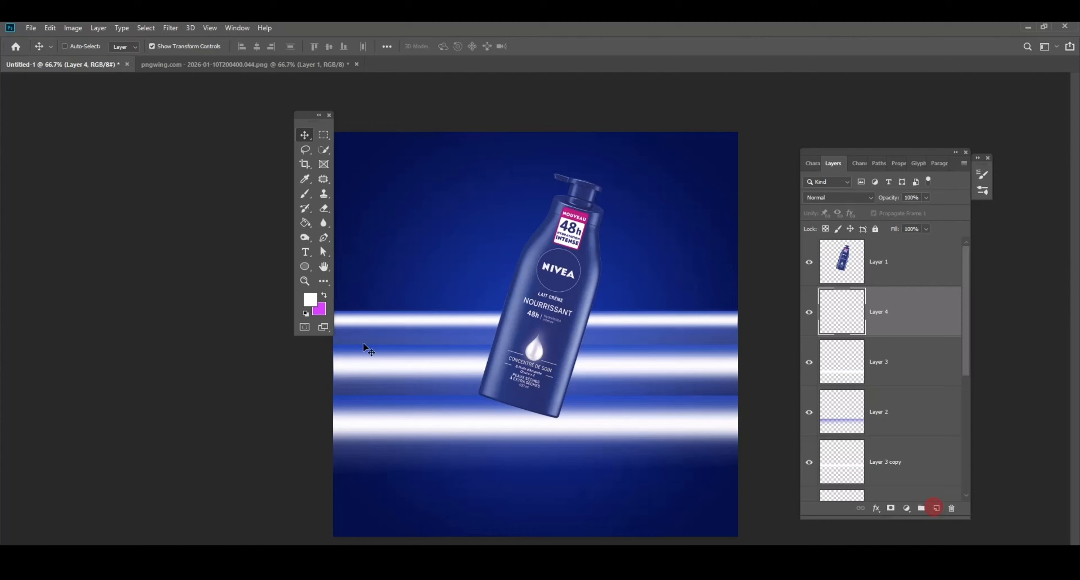
left_click(311, 303)
left_click_drag(811, 472, 767, 509)
left_click(1042, 350)
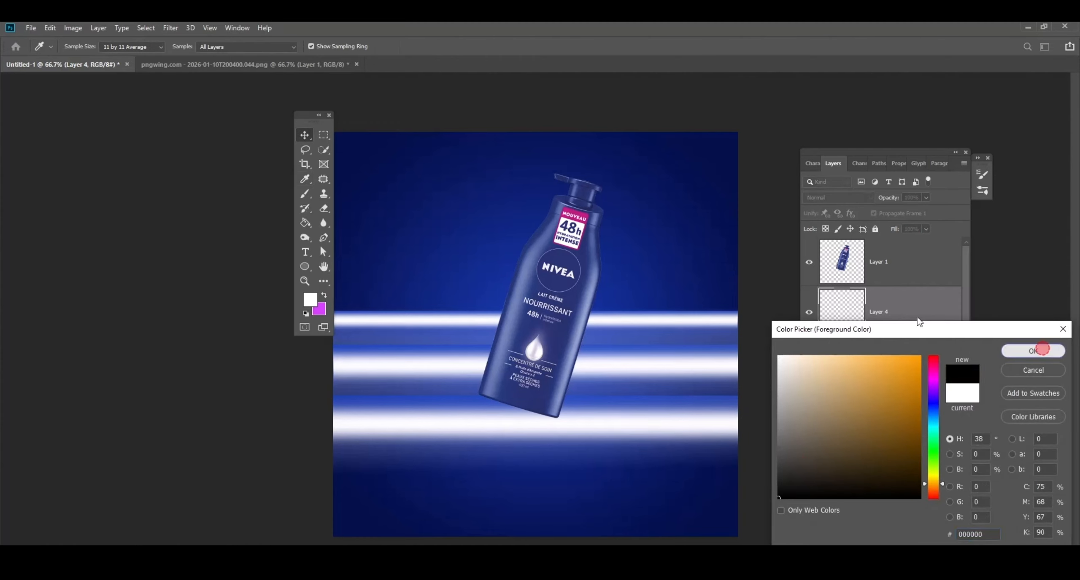
- Choose the flattened soft brush preset for the Brush tool and set its size to 354 px
left_click(305, 194)
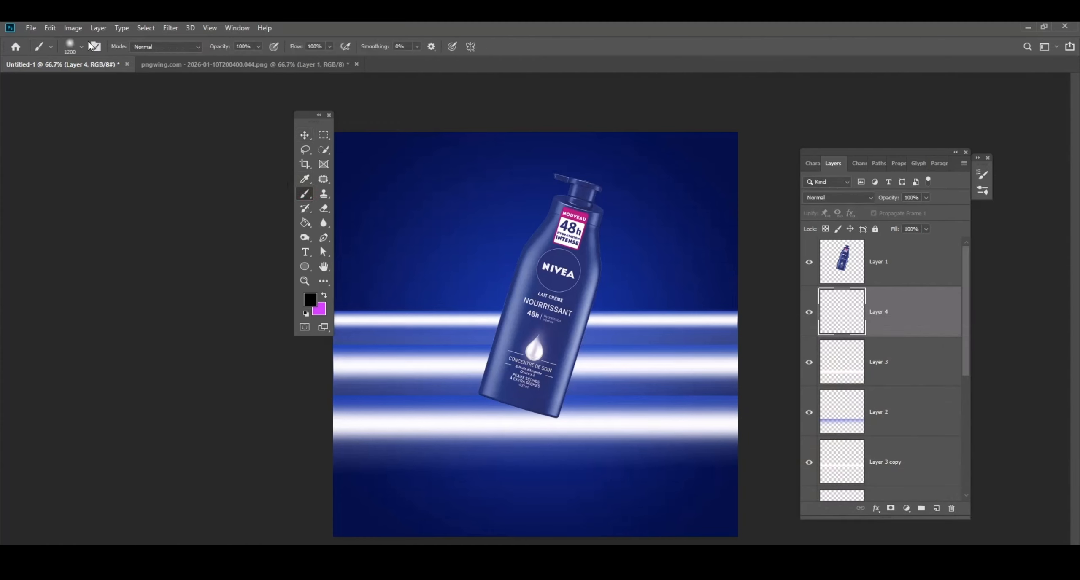
left_click(72, 49)
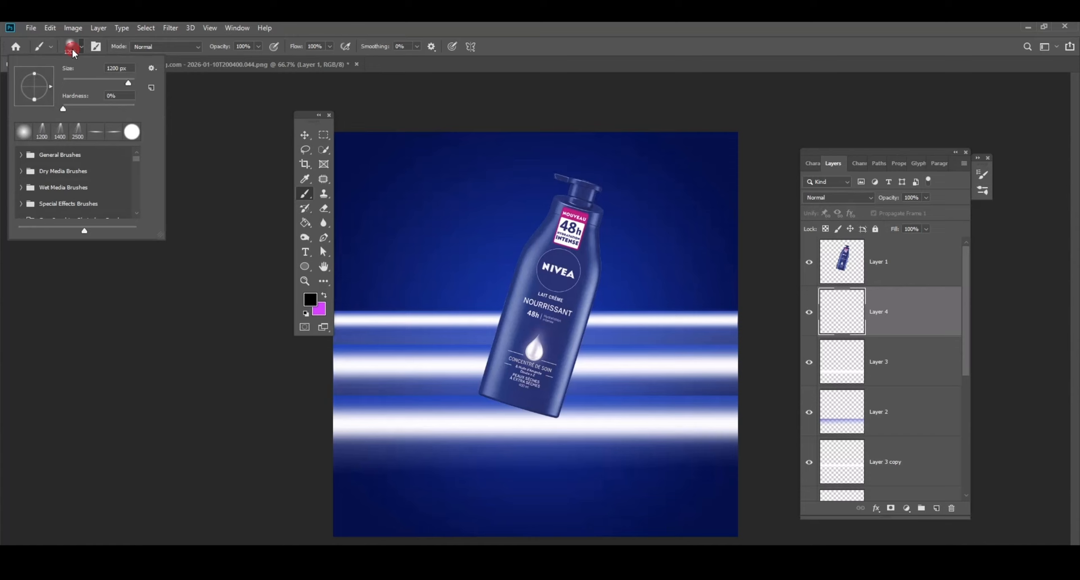
left_click(112, 133)
left_click_drag(122, 81, 119, 82)
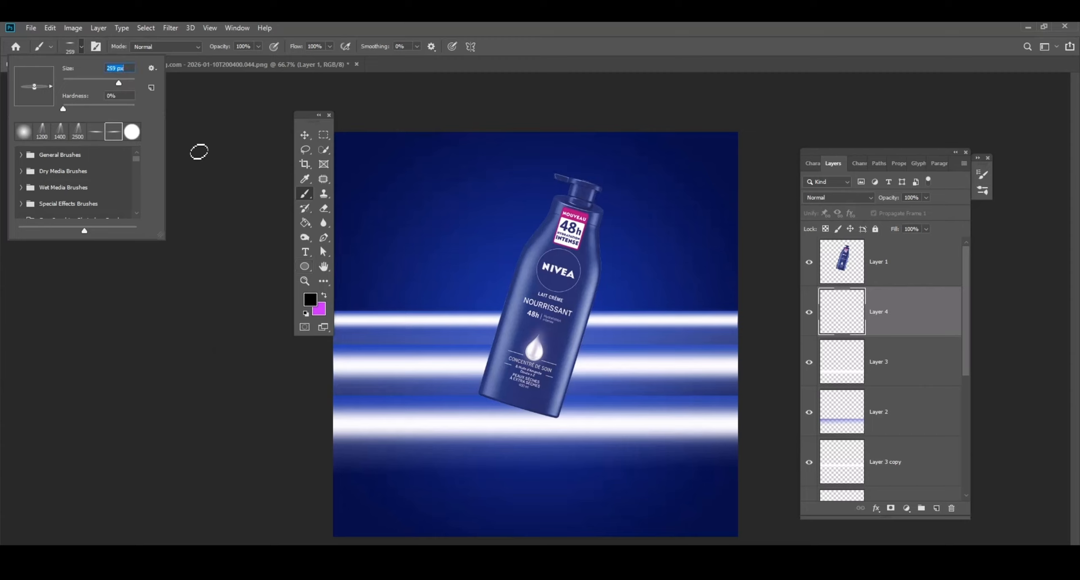
left_click_drag(121, 83, 122, 83)
- Set the brush tip's angle to -1° in the brush settings
left_click(228, 28)
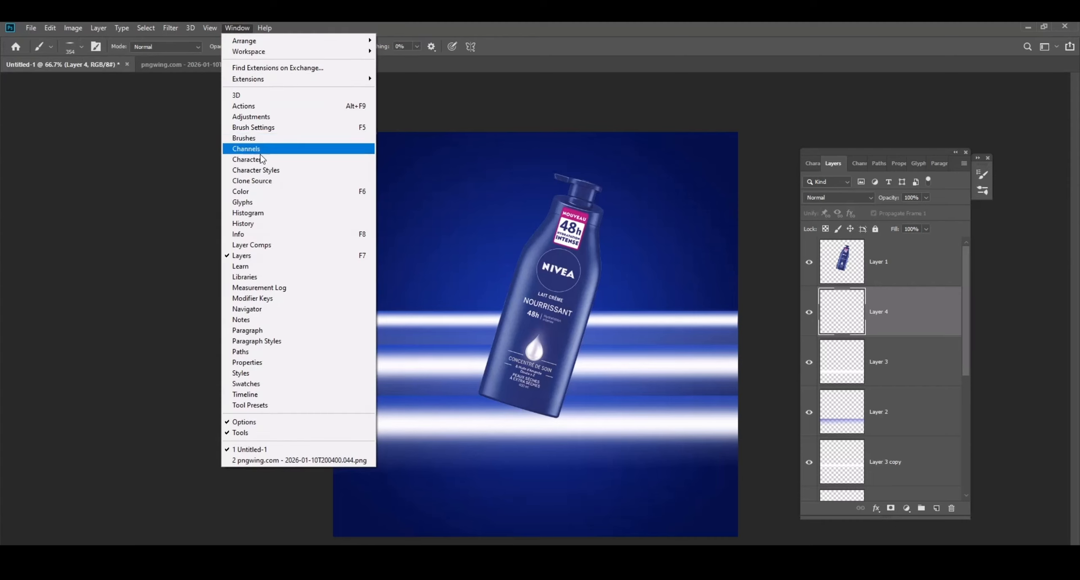
left_click(235, 139)
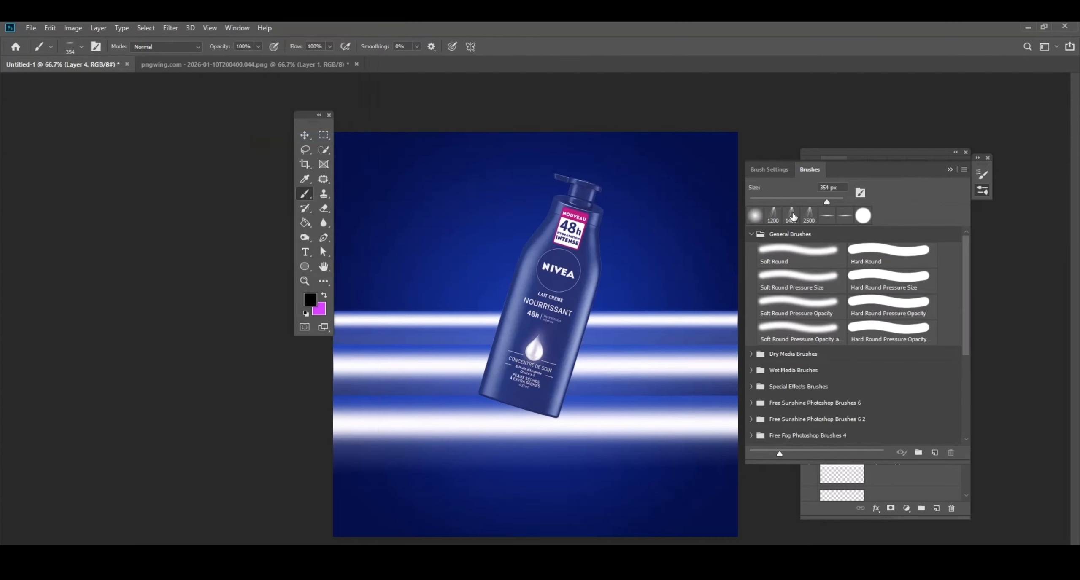
left_click(768, 168)
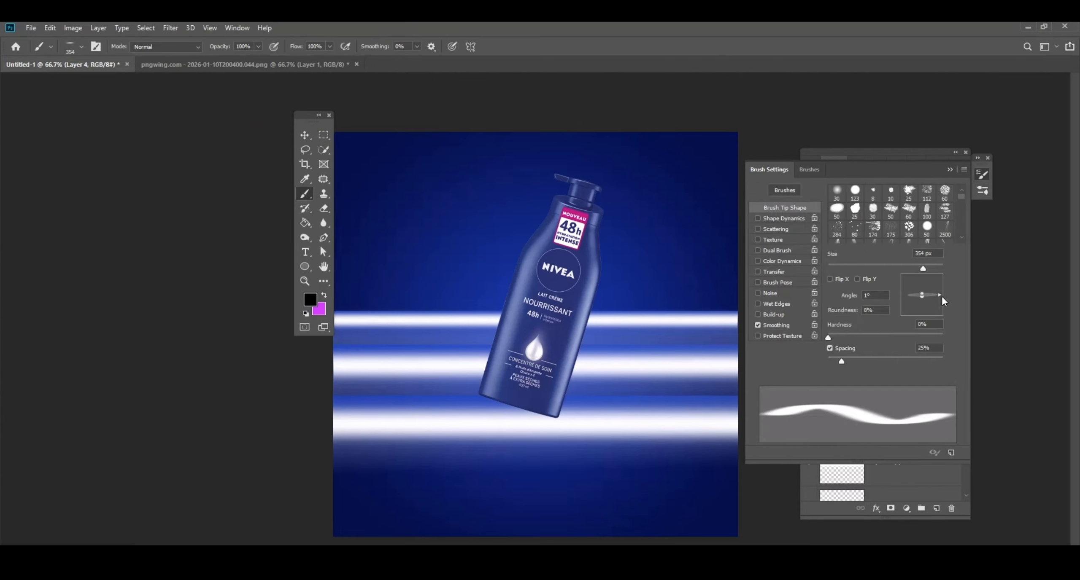
left_click_drag(941, 296, 940, 296)
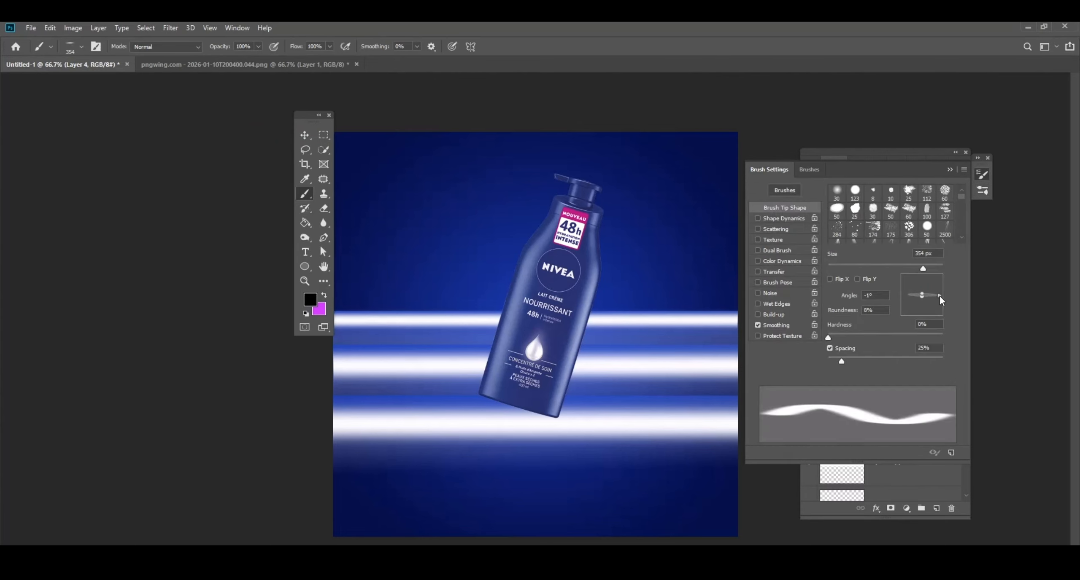
key("F5")
- Paint a flat black shadow beneath the bottle's base on Layer 4 and set the layer's opacity to 71%
key("v")
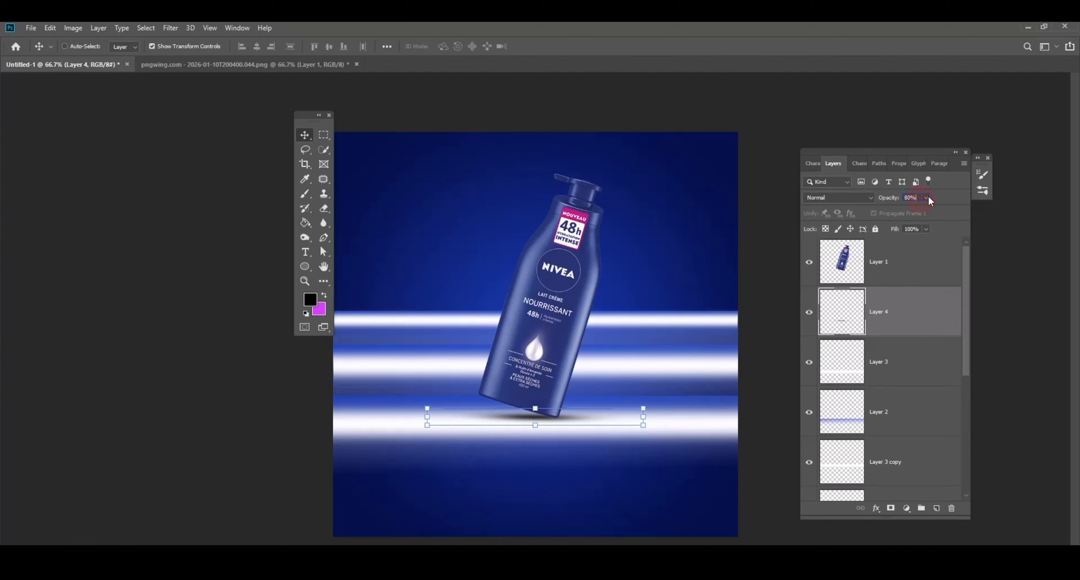
left_click_drag(916, 208, 921, 212)
left_click(891, 382)
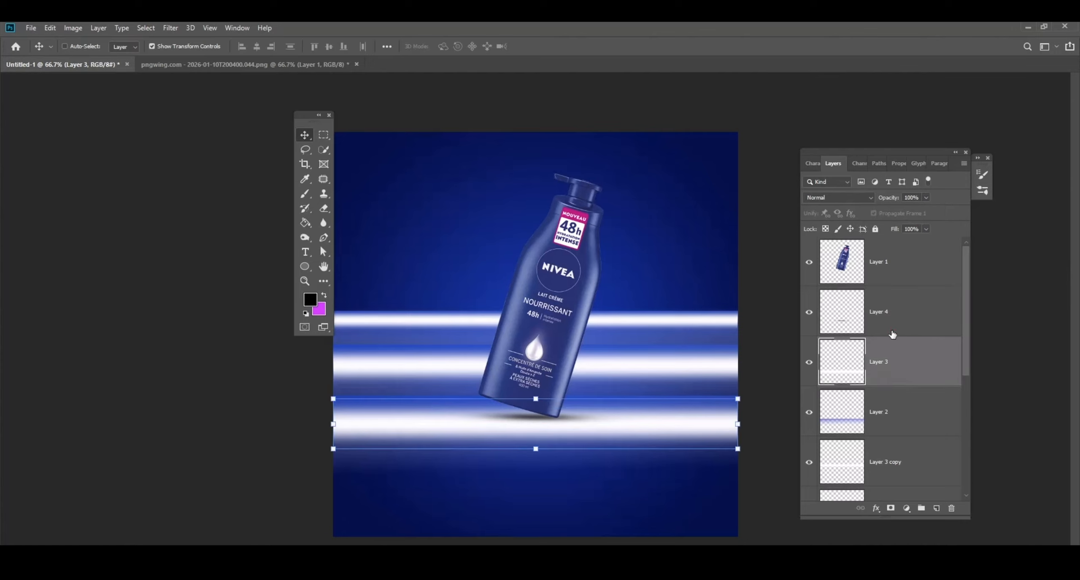
- Nudge the shadow on Layer 4 slightly to the right beneath the bottle's base
left_click(875, 322)
key("Down")
key("Down")
key("Down")
key("Down")
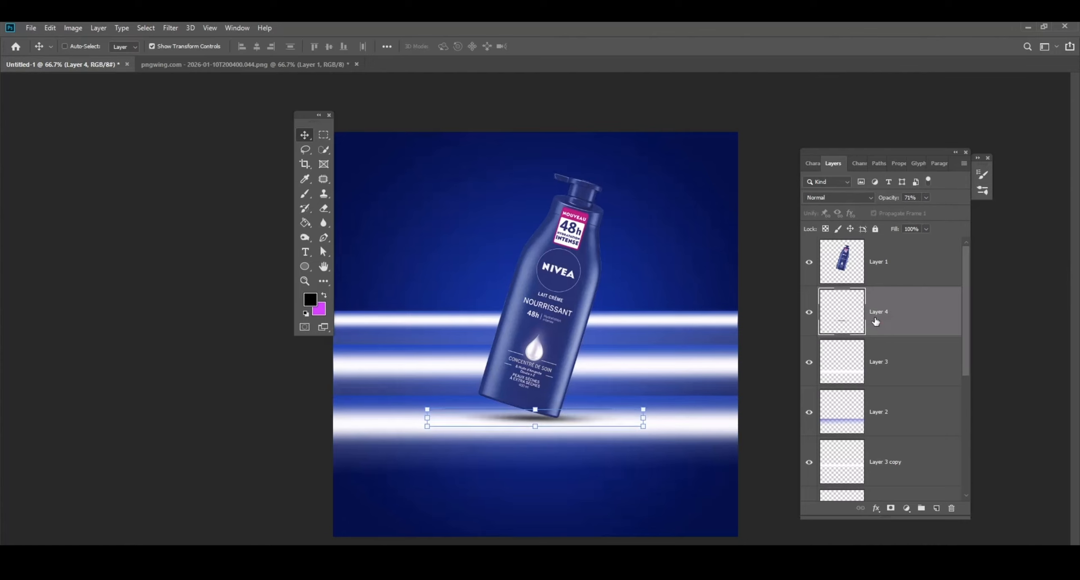
key("Right")
key("Right")
key("Right")
key("Up")
key("Up")
key("Up")
key("Up")
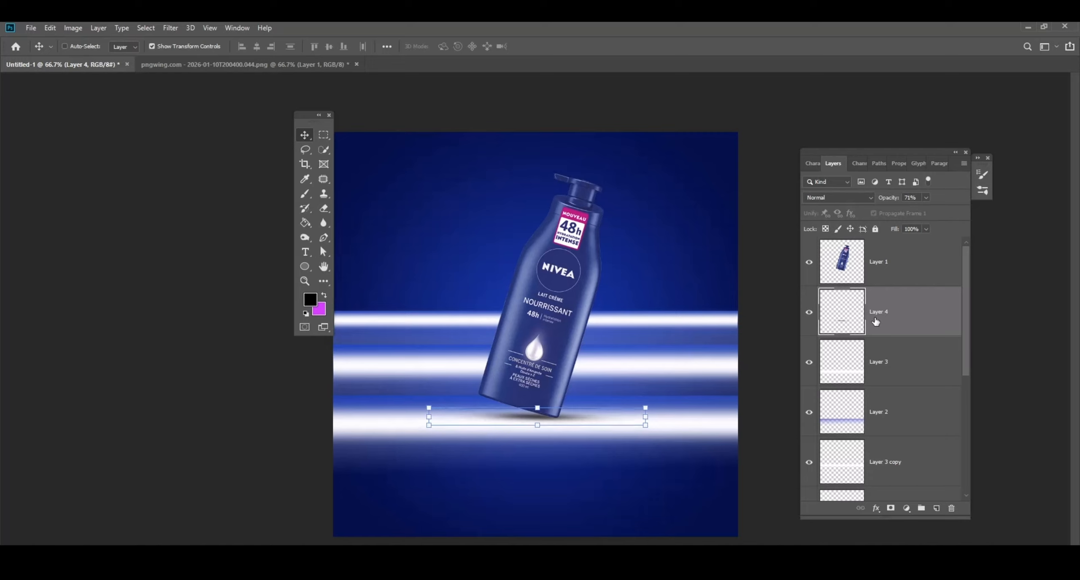
key("Right")
key("Right")
key("Right")
key("Right")
key("Right")
key("Right")
key("Right")
key("Right")
key("Right")
key("Right")
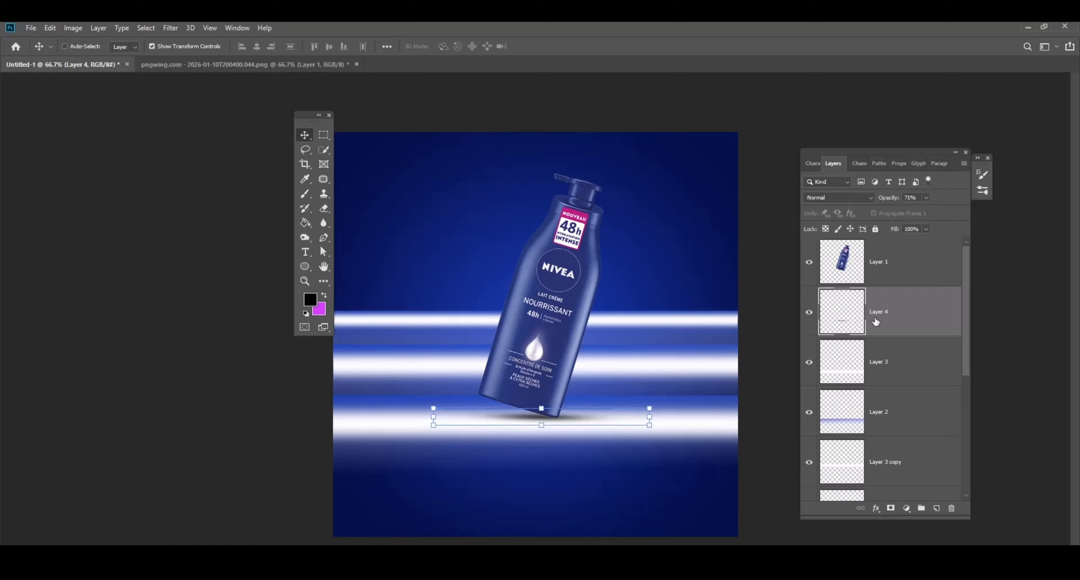
- Load the bottle's outline from Layer 1 as a selection and add a new layer above it
left_click(915, 420)
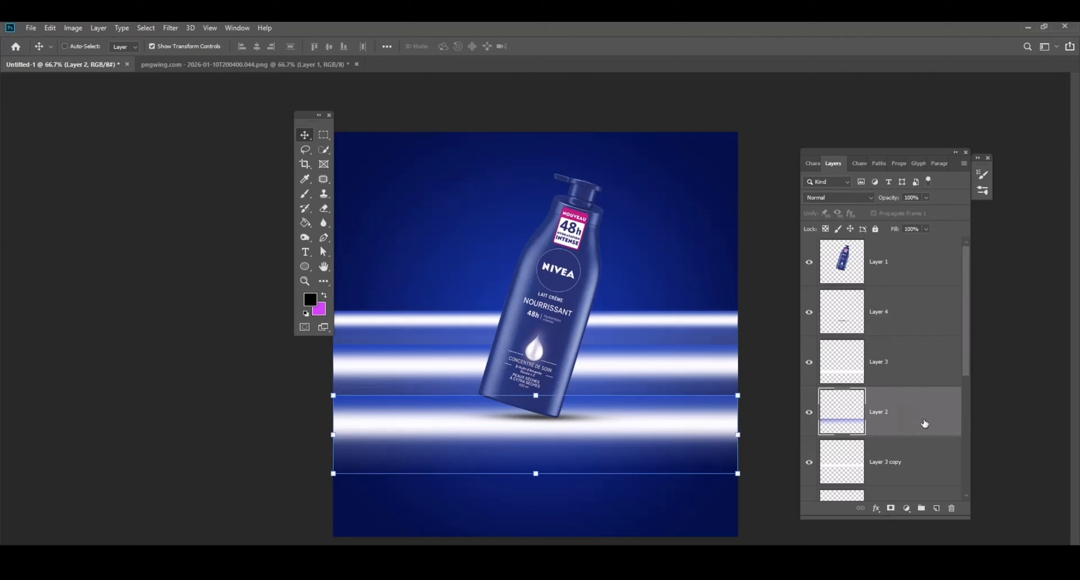
left_click(889, 279)
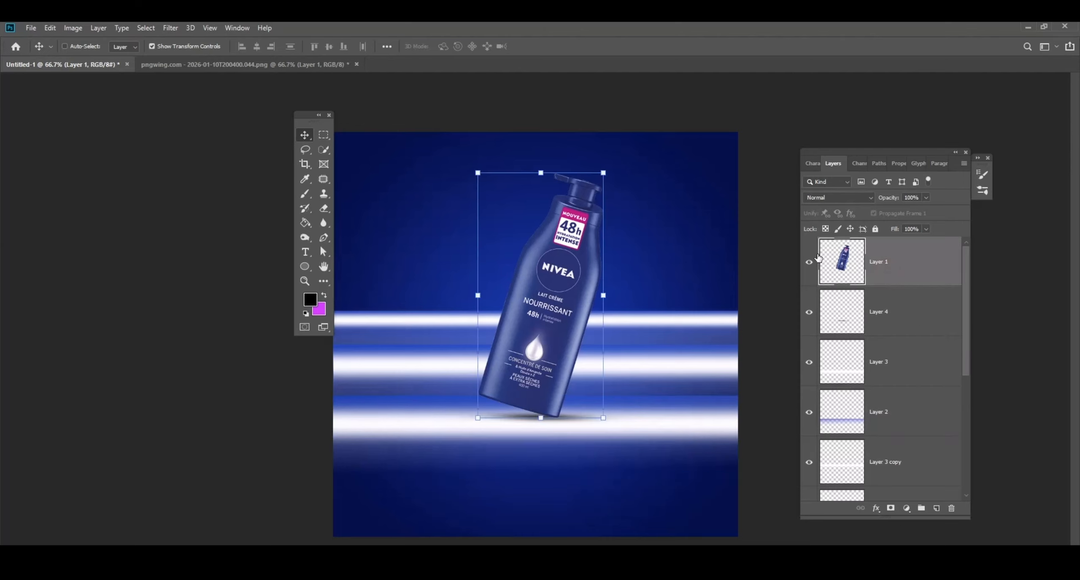
left_click(842, 264, "ctrl")
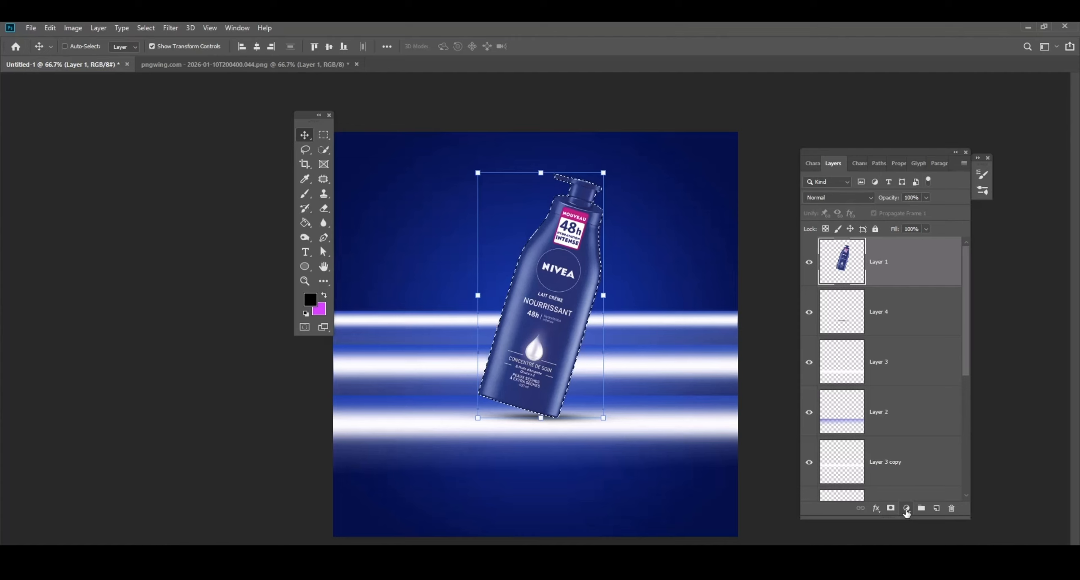
left_click(936, 508)
- Paint black shading along the bottle's left side within the selection using the soft round brush at 354 px
left_click(305, 194)
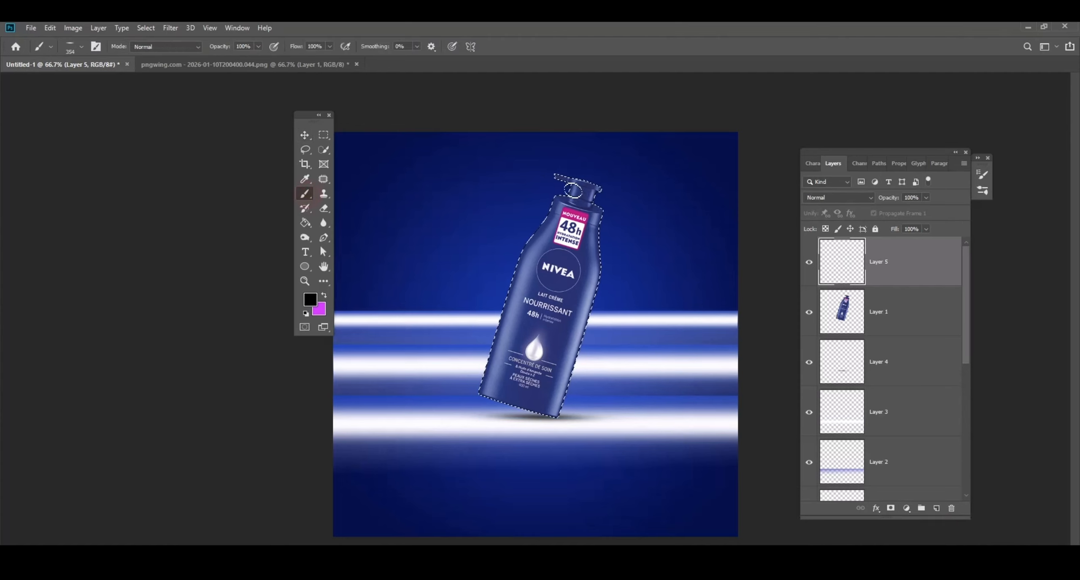
left_click(69, 48)
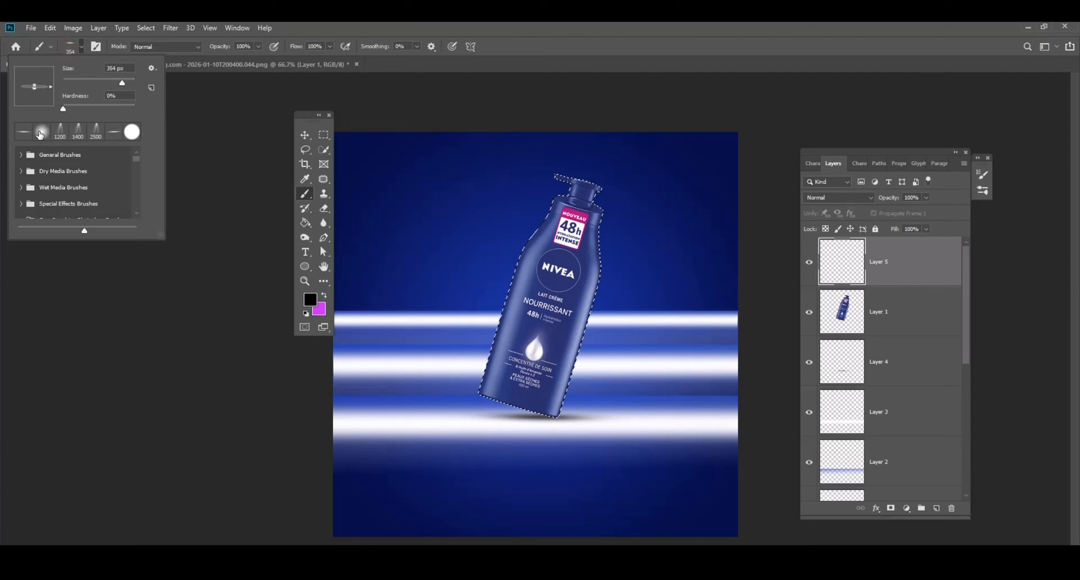
left_click(41, 132)
left_click(541, 148)
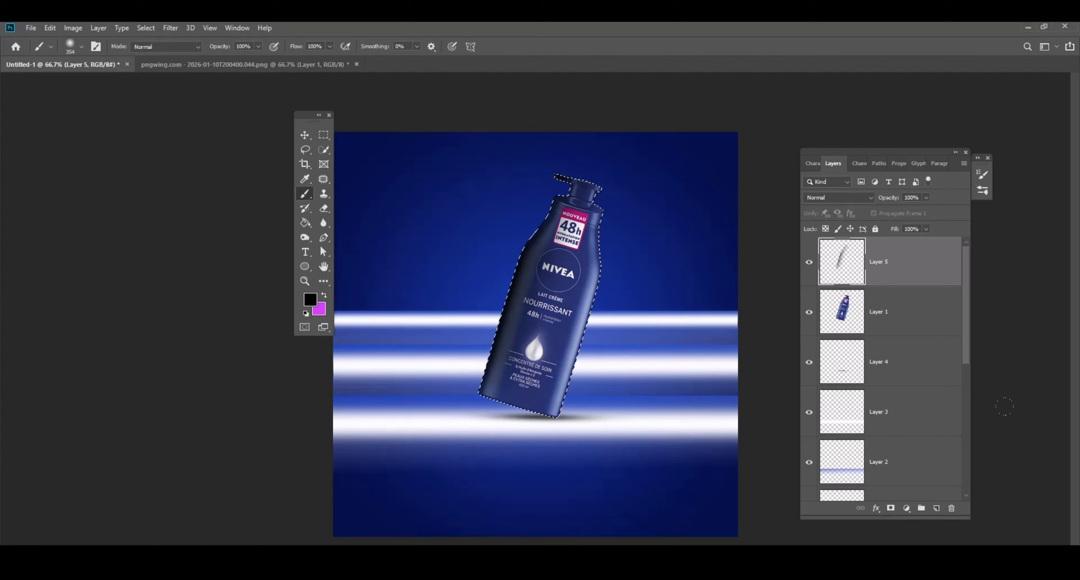
- Add a new layer and paint saturated violet-blue light along the bottle's right side within the selection
left_click(936, 508)
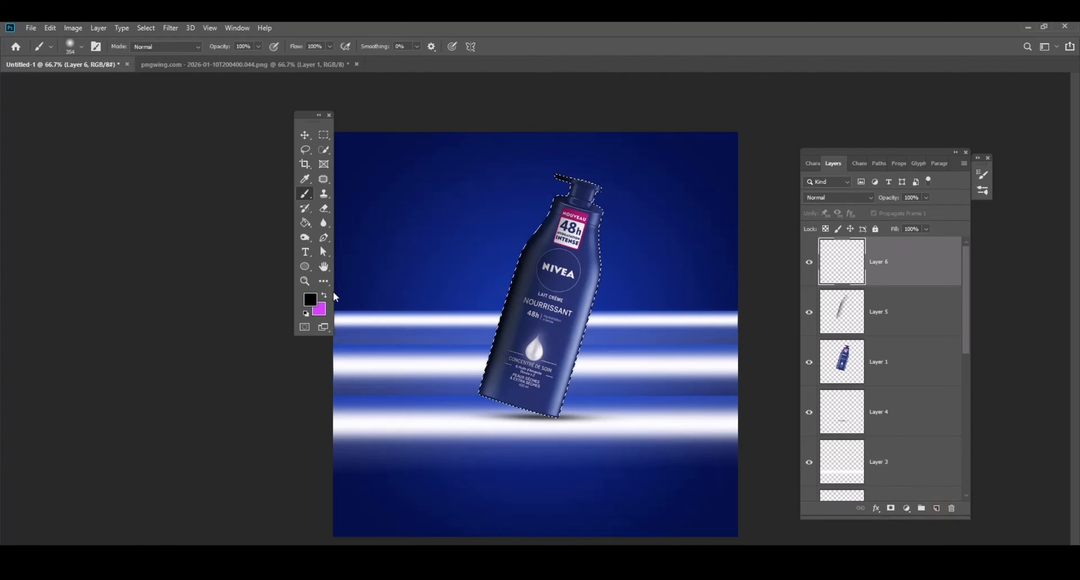
left_click(311, 301)
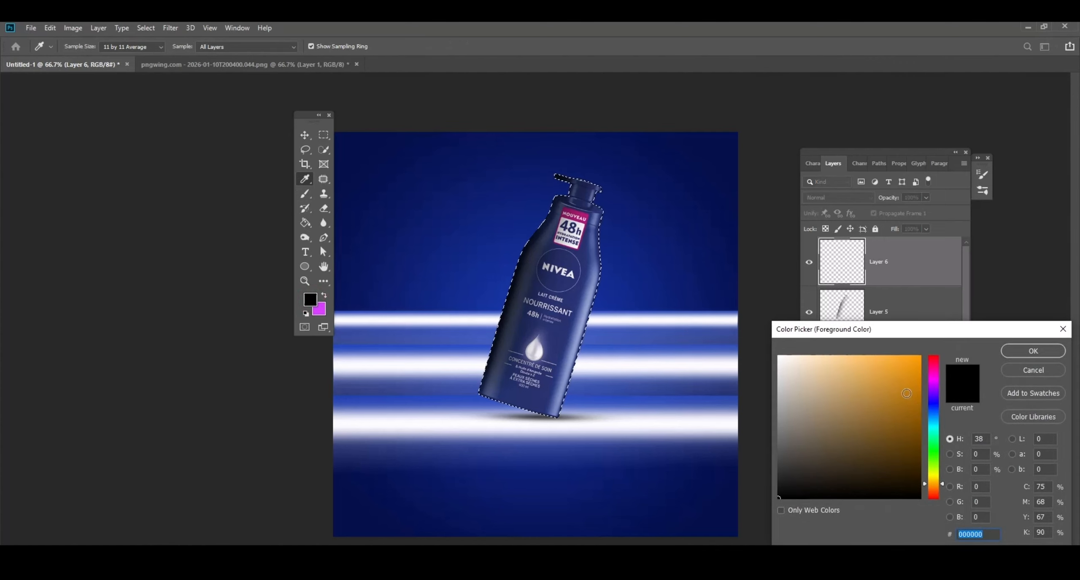
left_click(934, 403)
left_click_drag(935, 403, 934, 397)
left_click(900, 384)
left_click(1033, 351)
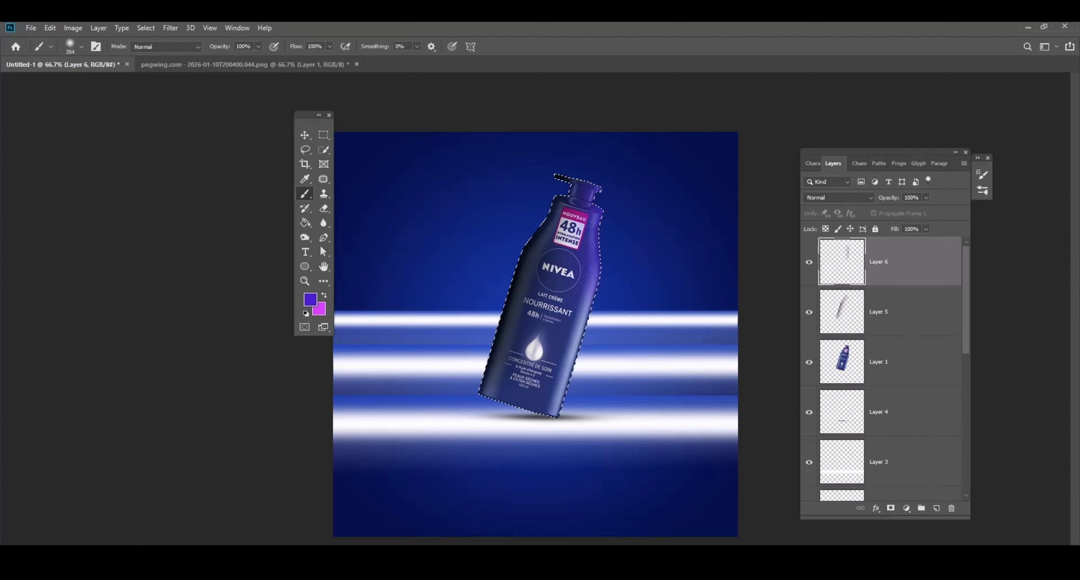
left_click_drag(578, 313, 567, 336)
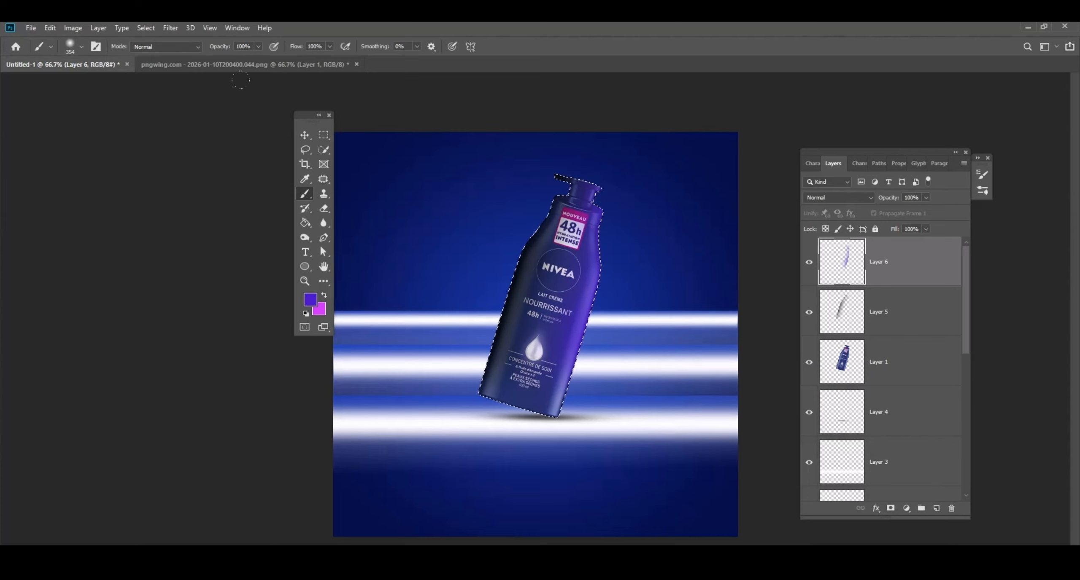
- Set the violet light layer's blend mode to Screen and deselect the bottle outline
left_click(304, 135)
left_click(849, 194)
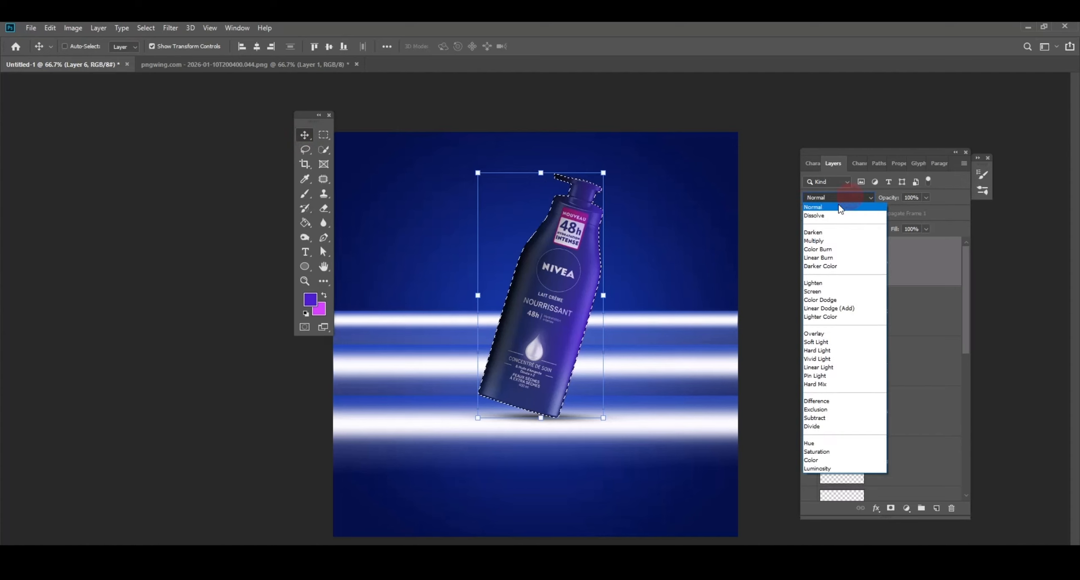
left_click(817, 201)
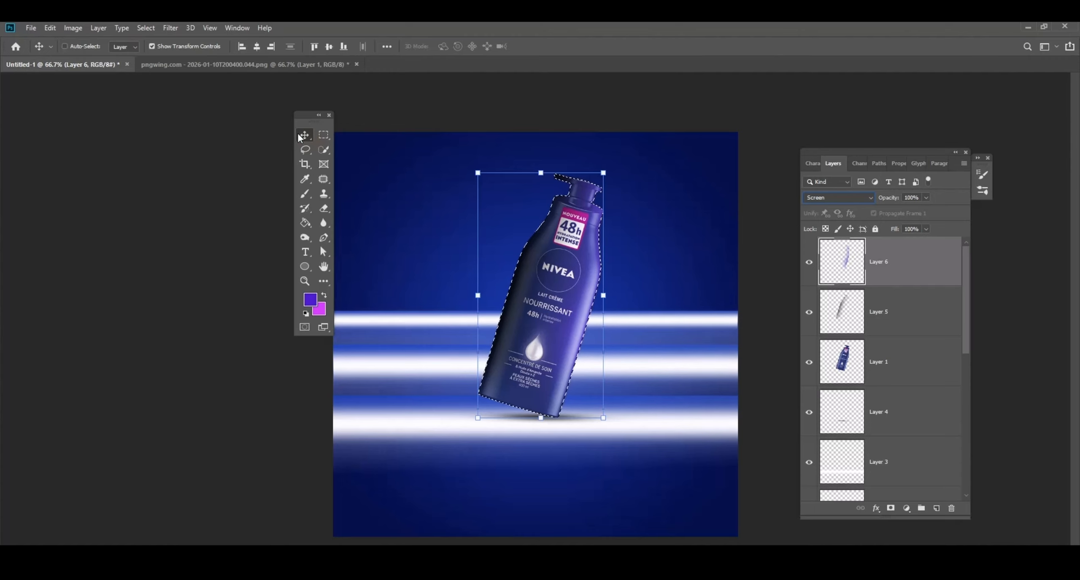
key("ctrl+d")
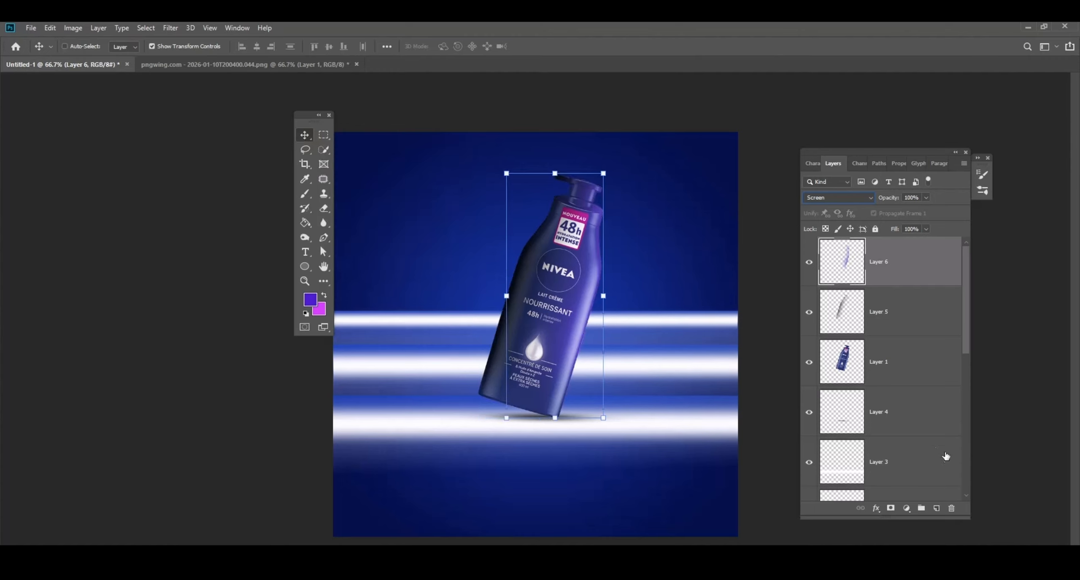
- Add a new layer and paint violet light rays from the canvas's upper-right corner with the light-ray brush at 900 px
left_click(936, 508)
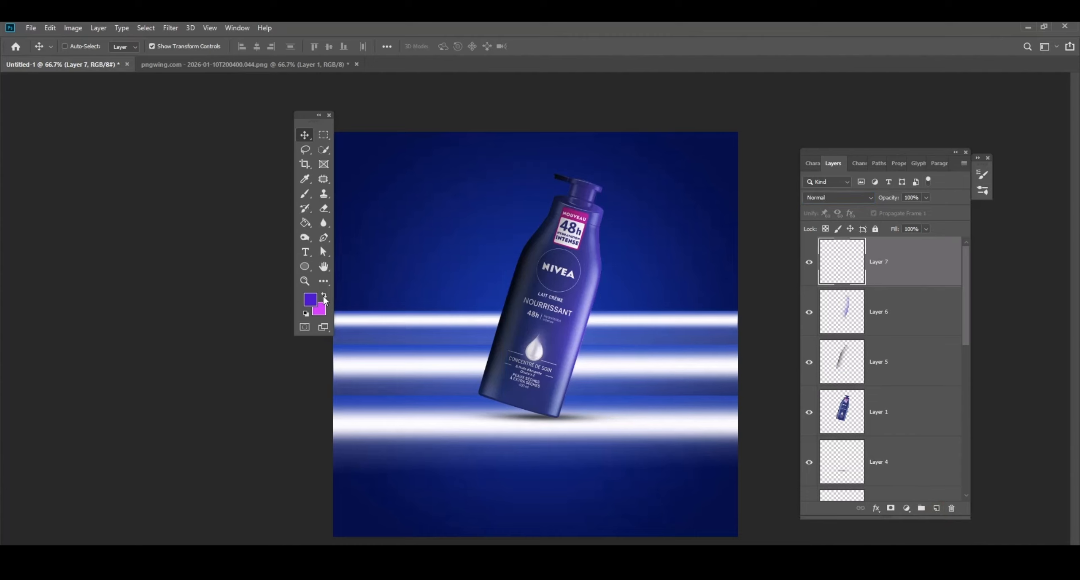
left_click(305, 193)
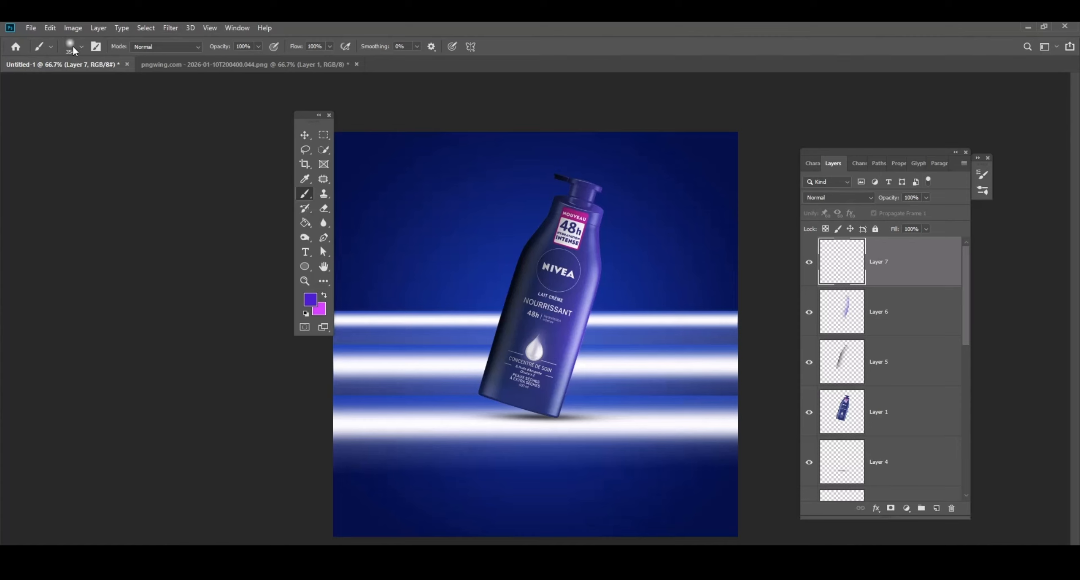
left_click(73, 46)
left_click(60, 131)
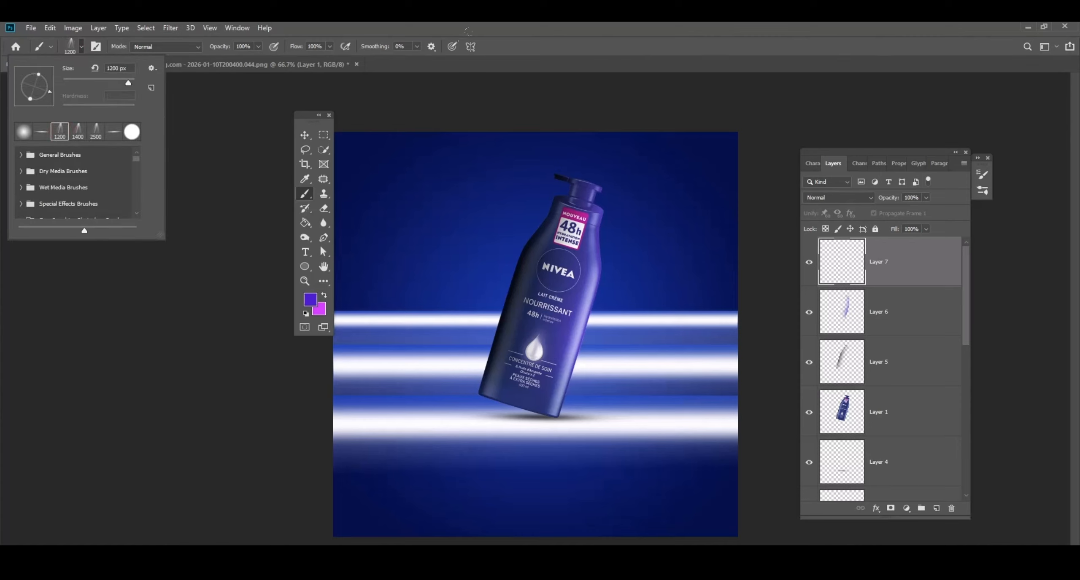
key("Return")
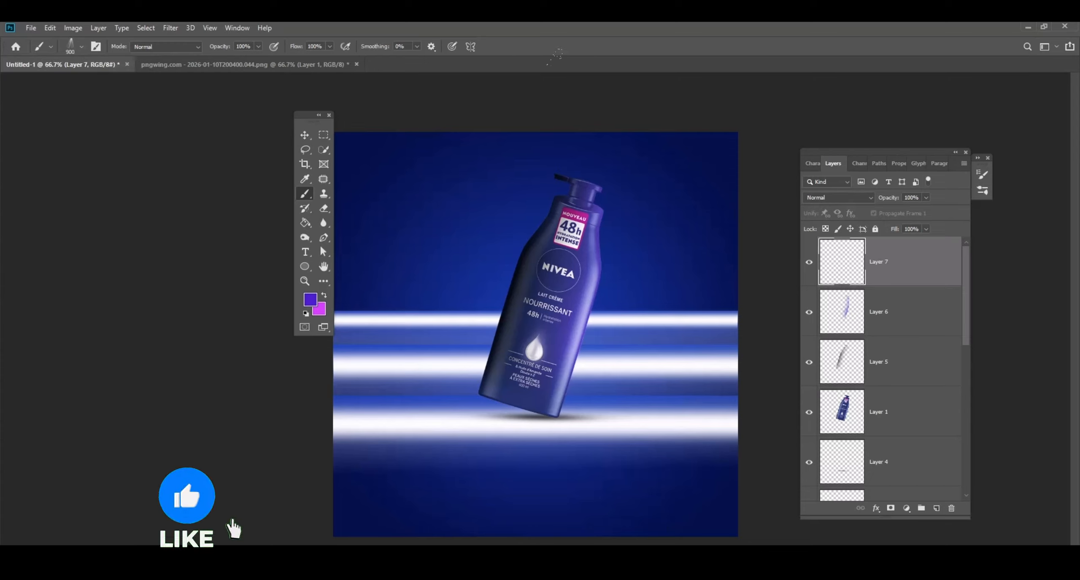
left_click(646, 207)
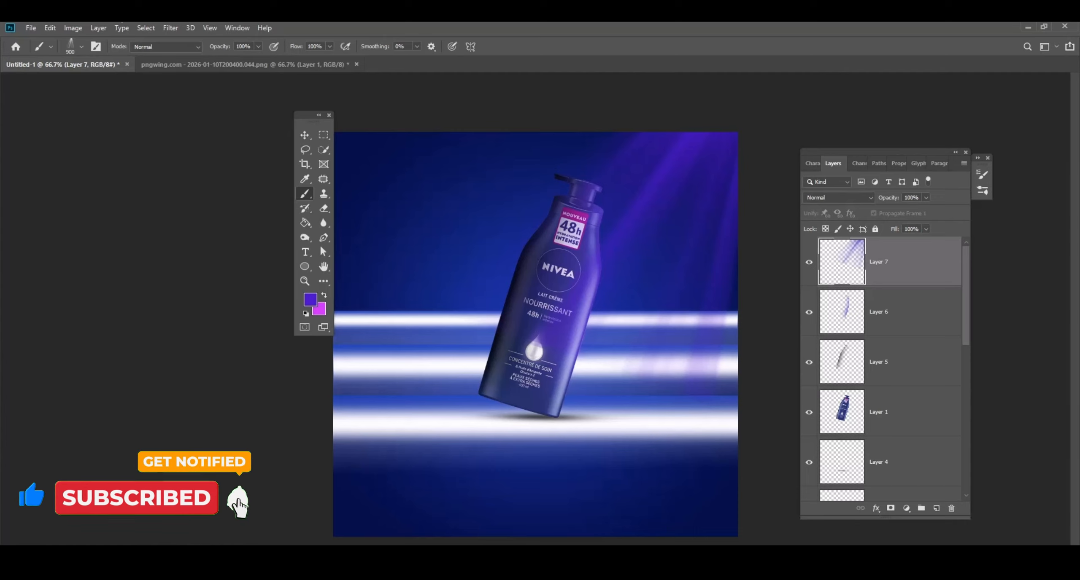
left_click(248, 333)
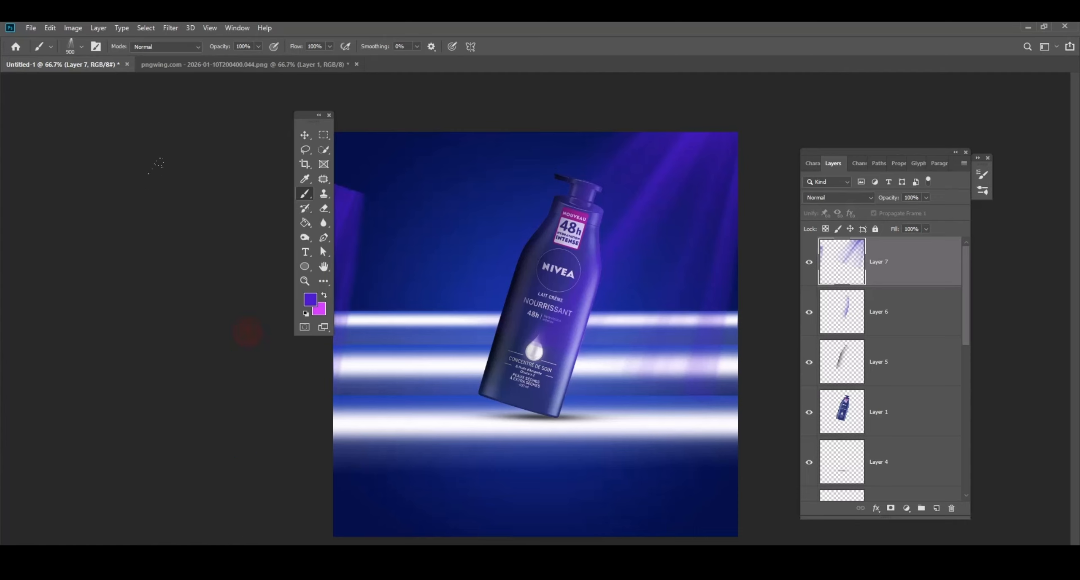
key("ctrl+z")
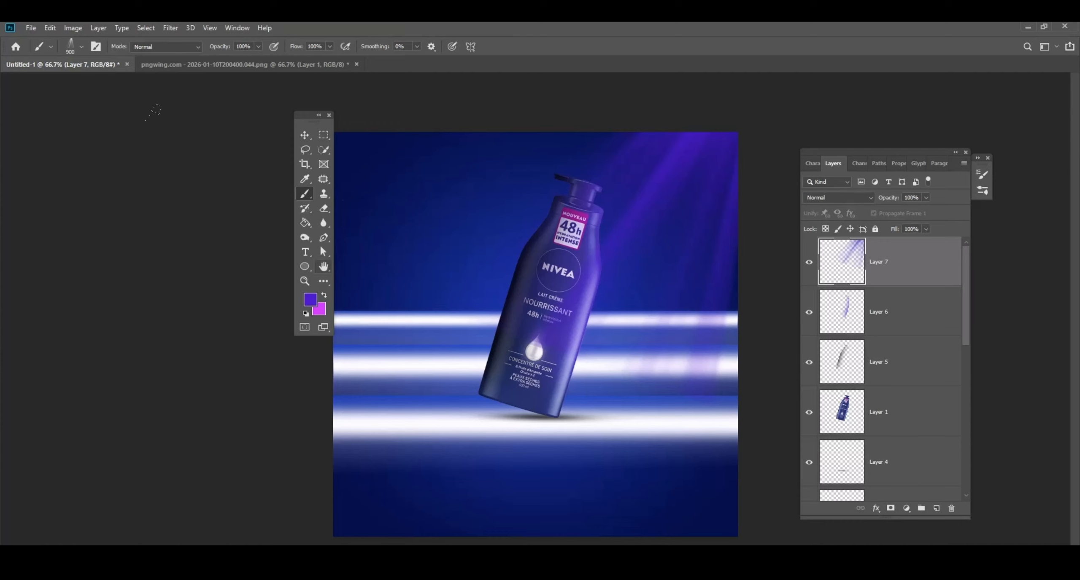
- Set the foreground colour to pale lavender ccbaff and paint light rays over the violet ones with the 900 px light-ray brush
left_click(304, 178)
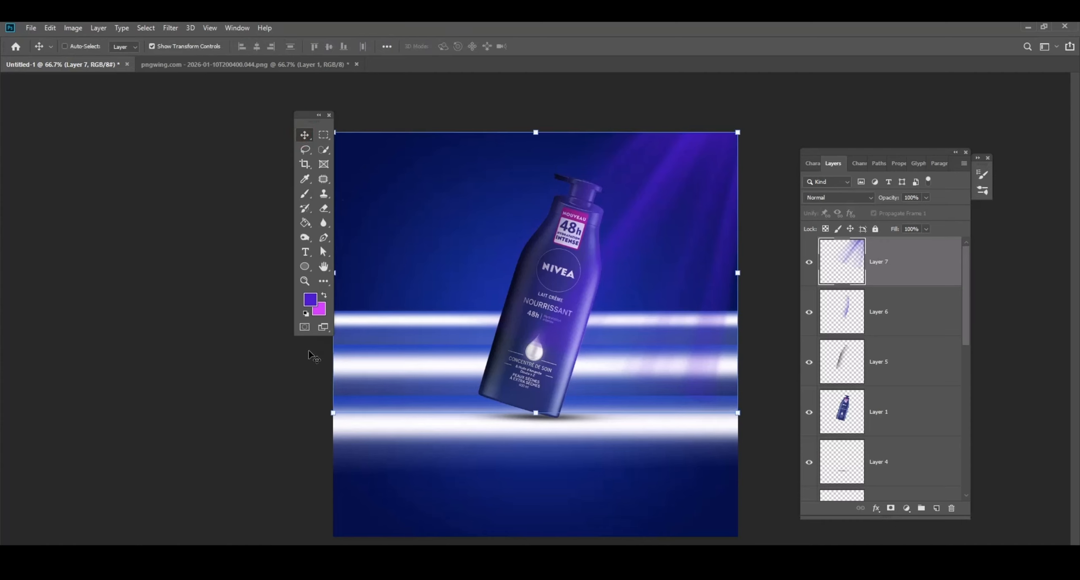
left_click(310, 300)
left_click(856, 366)
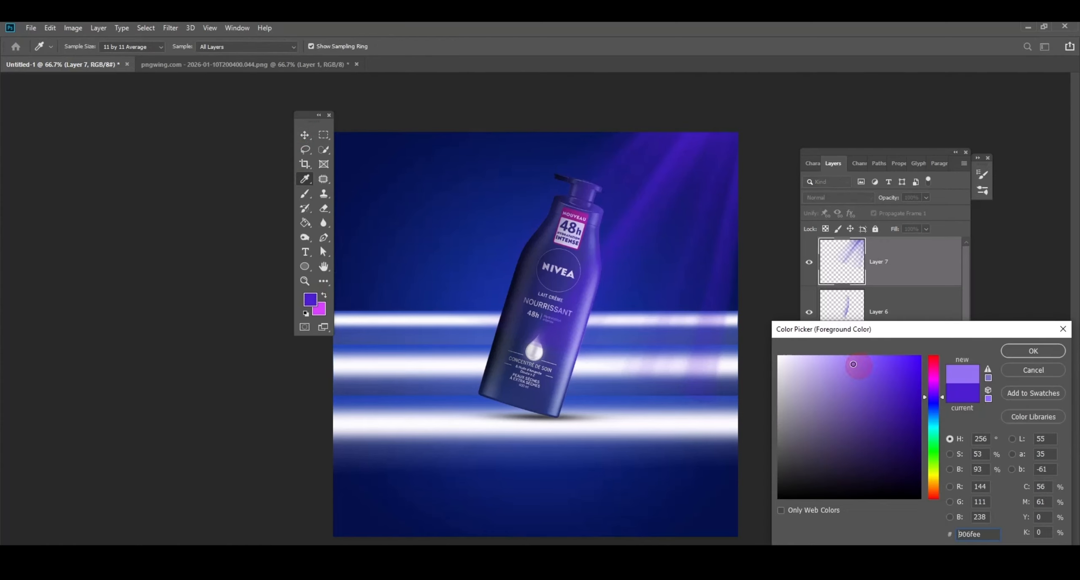
left_click(836, 359)
left_click(812, 359)
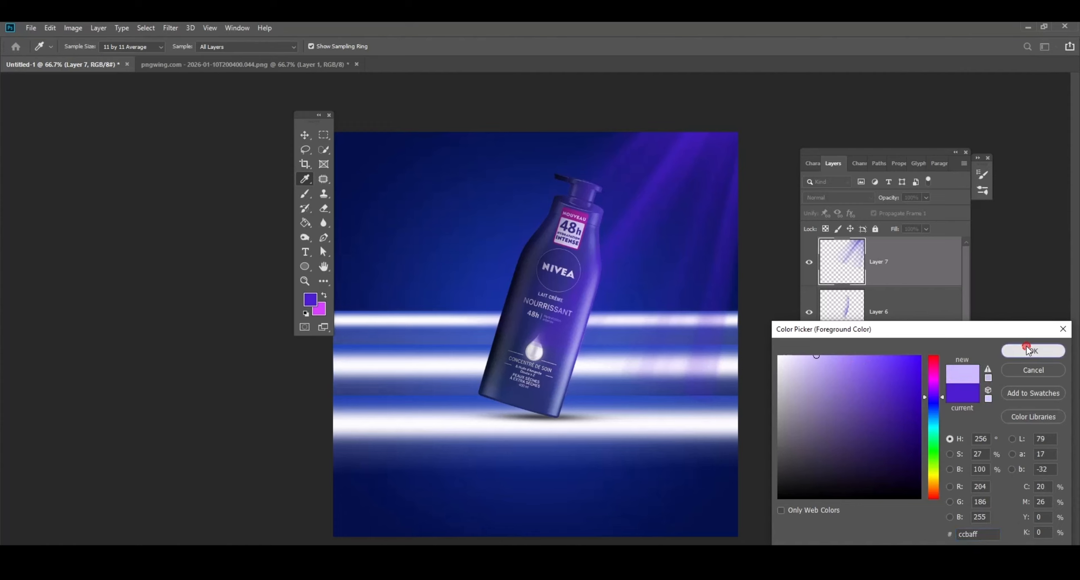
left_click(1033, 351)
key("v")
left_click(303, 194)
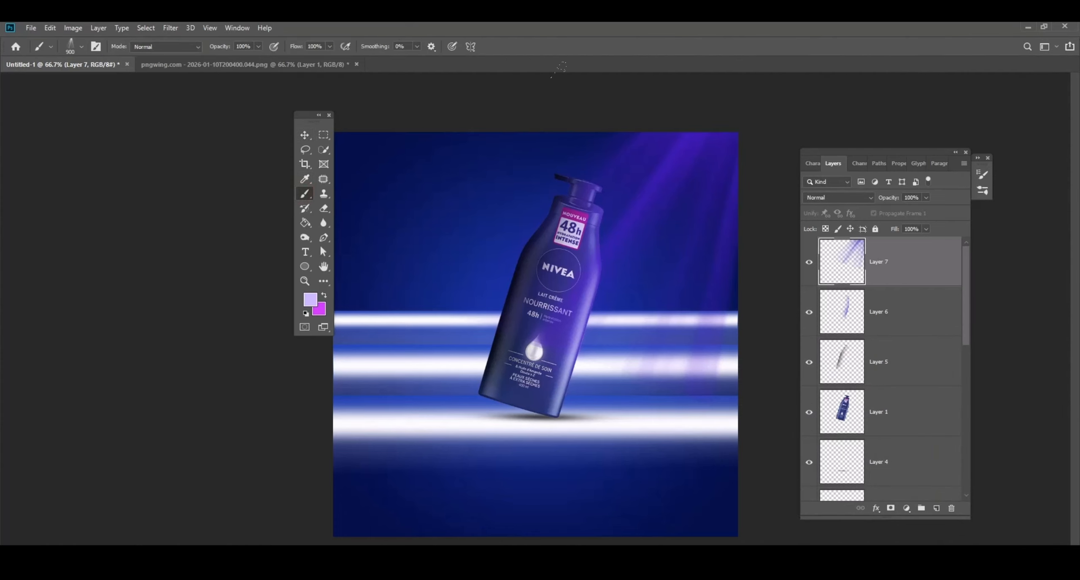
left_click(620, 244)
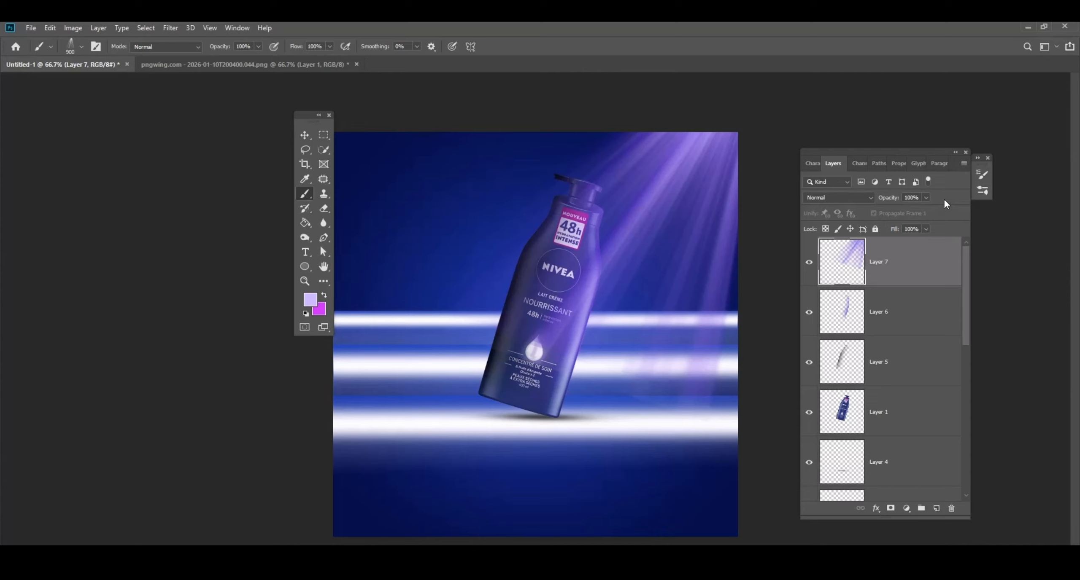
- Add a layer mask to the light rays layer and paint black over the bottle's left side with the soft round brush
left_click(891, 508)
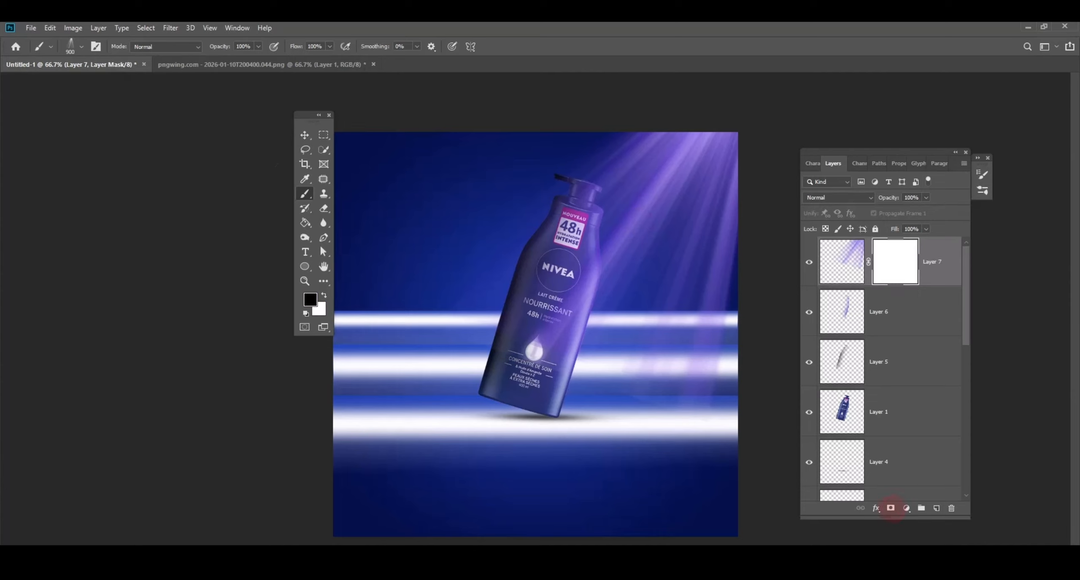
left_click(72, 50)
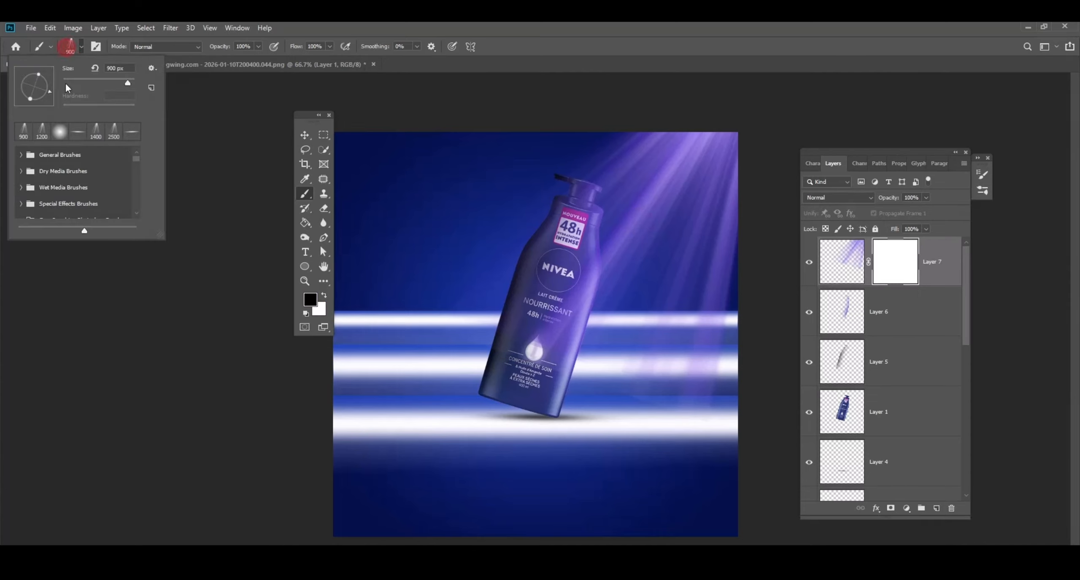
left_click(60, 131)
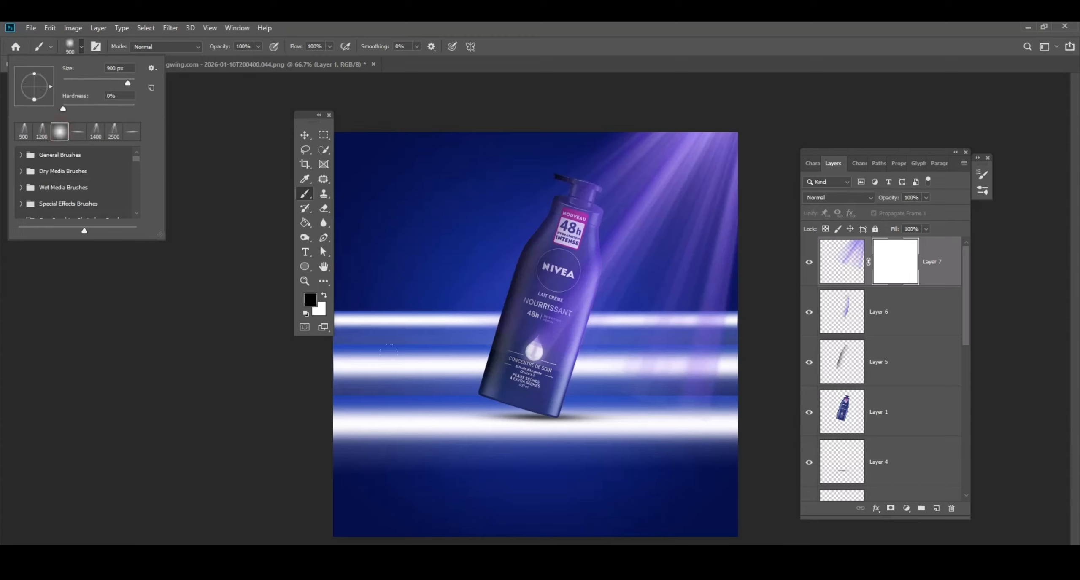
left_click(461, 318)
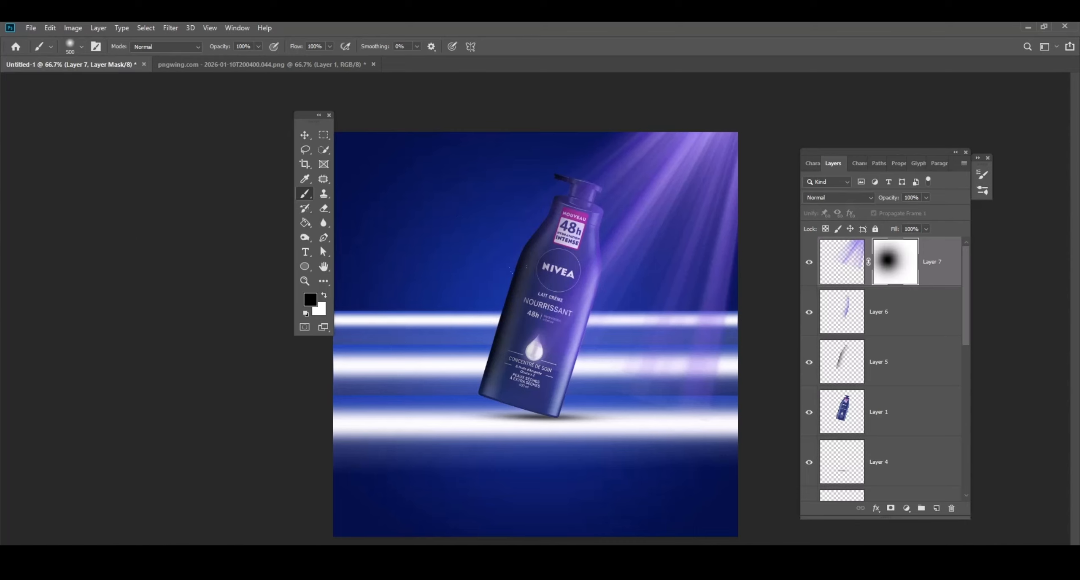
- Mask out the lower ends of the rays over the white bands right of the bottle with the soft round brush at 500 px
left_click(719, 378)
left_click(730, 388)
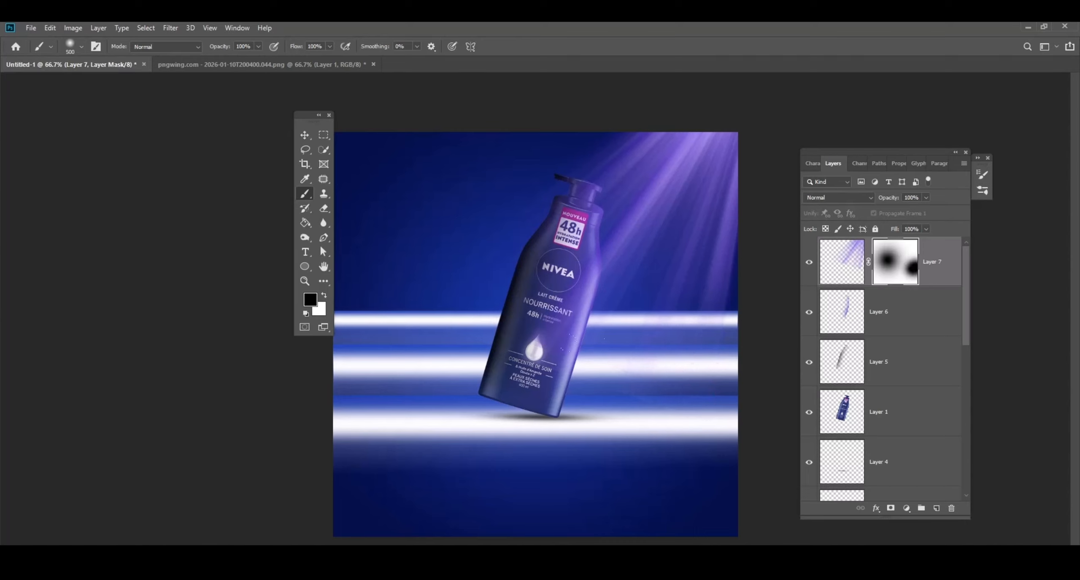
left_click(612, 413)
left_click(729, 394)
left_click(732, 382)
left_click(738, 375)
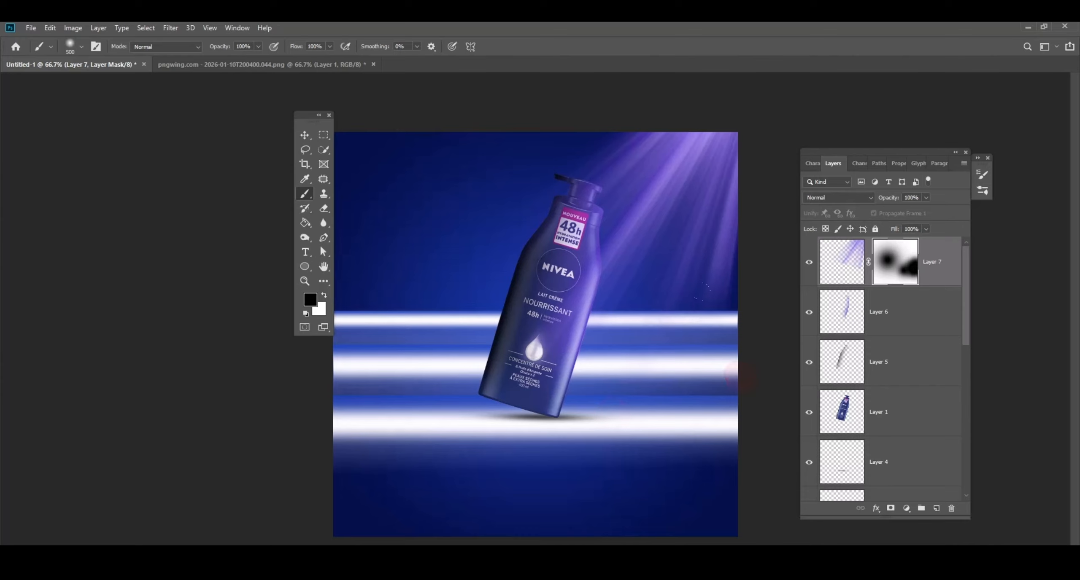
left_click(712, 395)
left_click(304, 135)
- Add a new layer at the top of the stack and lower the light rays layer's opacity to 73%
key("ctrl+shift+alt+n")
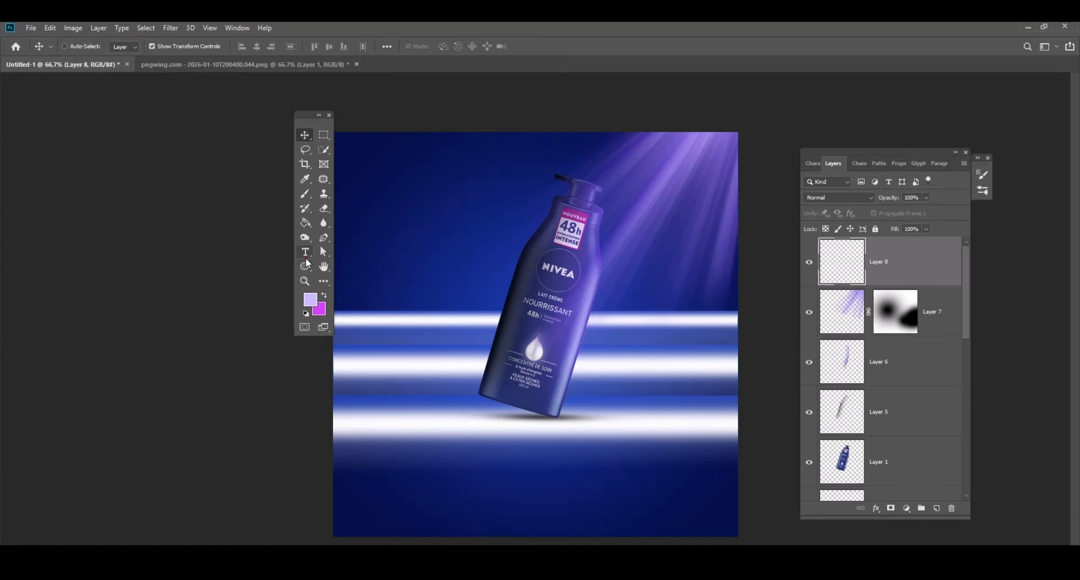
left_click(305, 252)
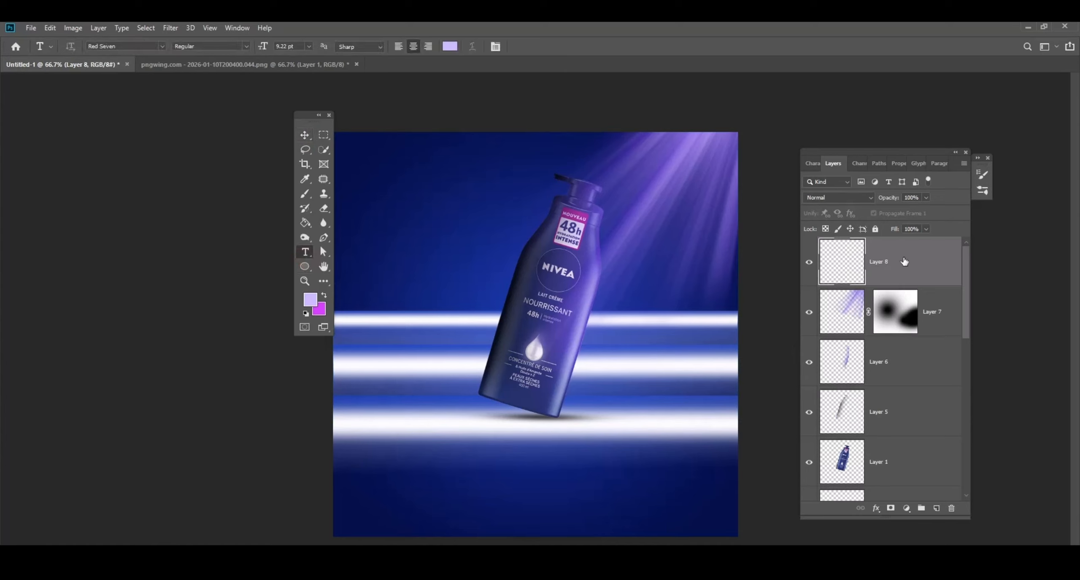
left_click(837, 315)
left_click(926, 198)
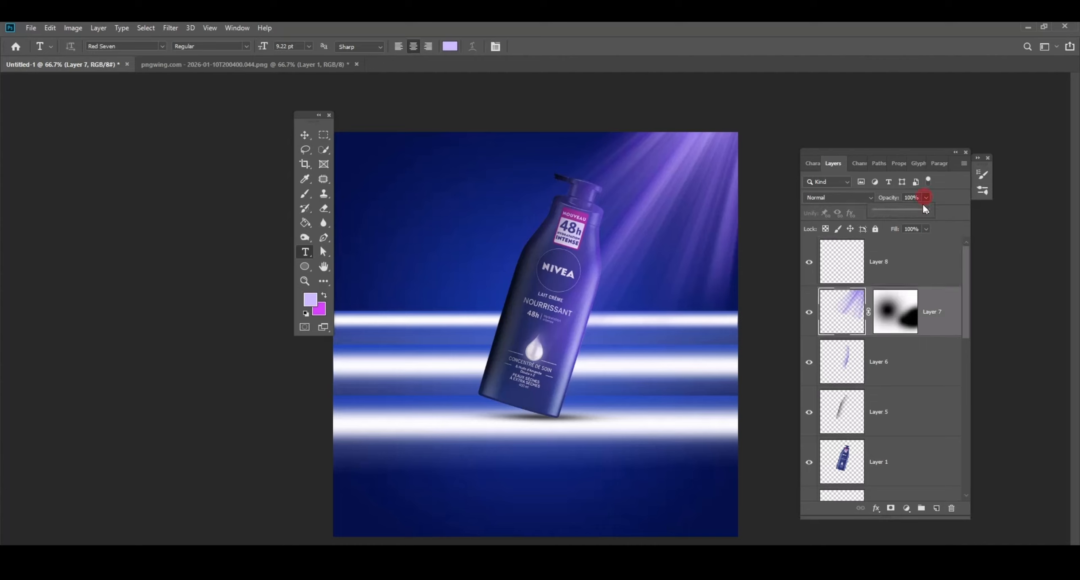
left_click_drag(916, 212, 913, 214)
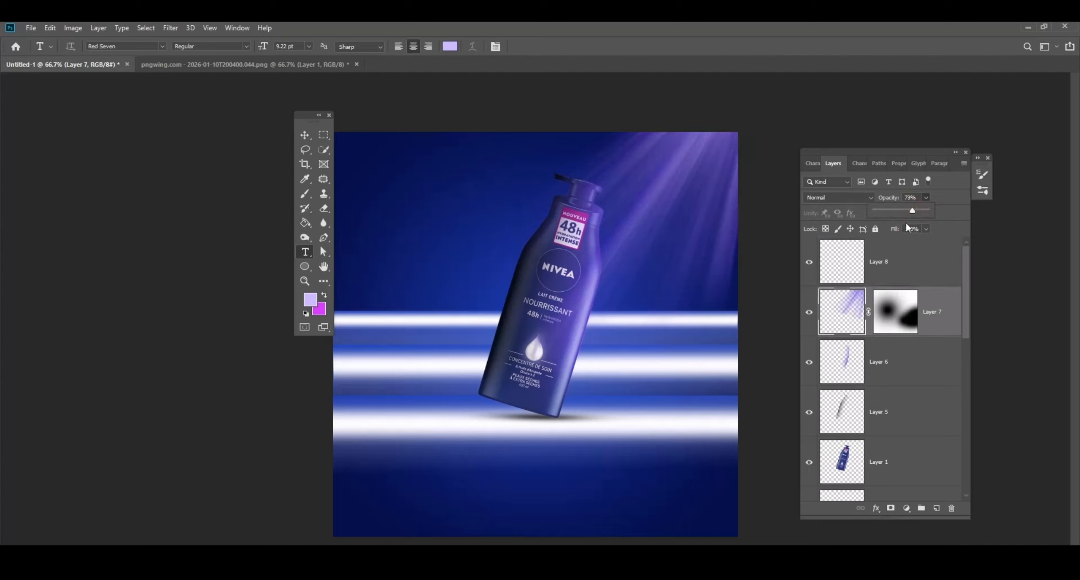
left_click(895, 266)
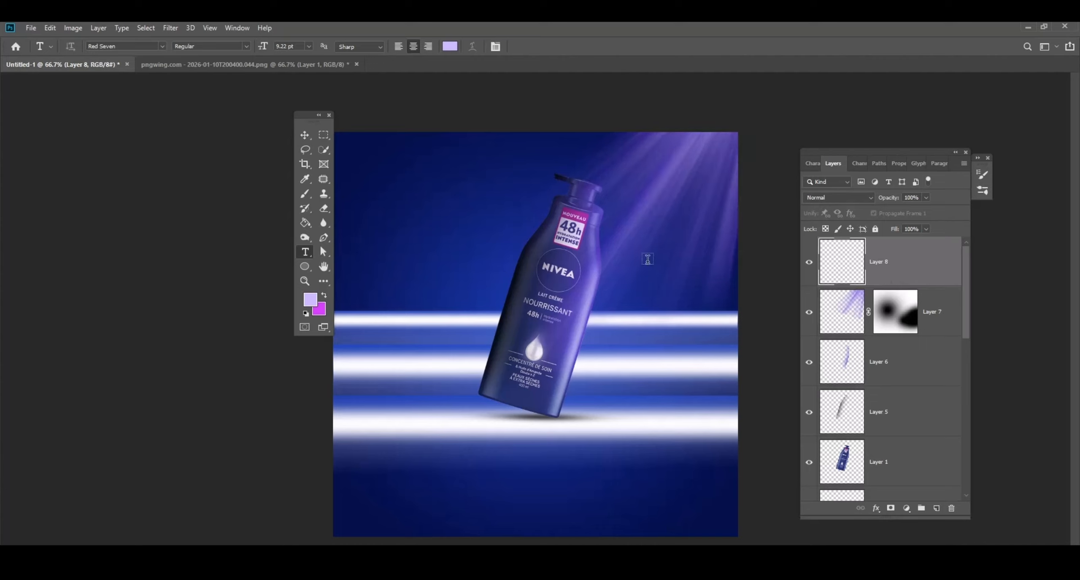
- Add the text "nivea" in Red Seven at the upper left of the bottle and scale it to about 207%
left_click(384, 208)
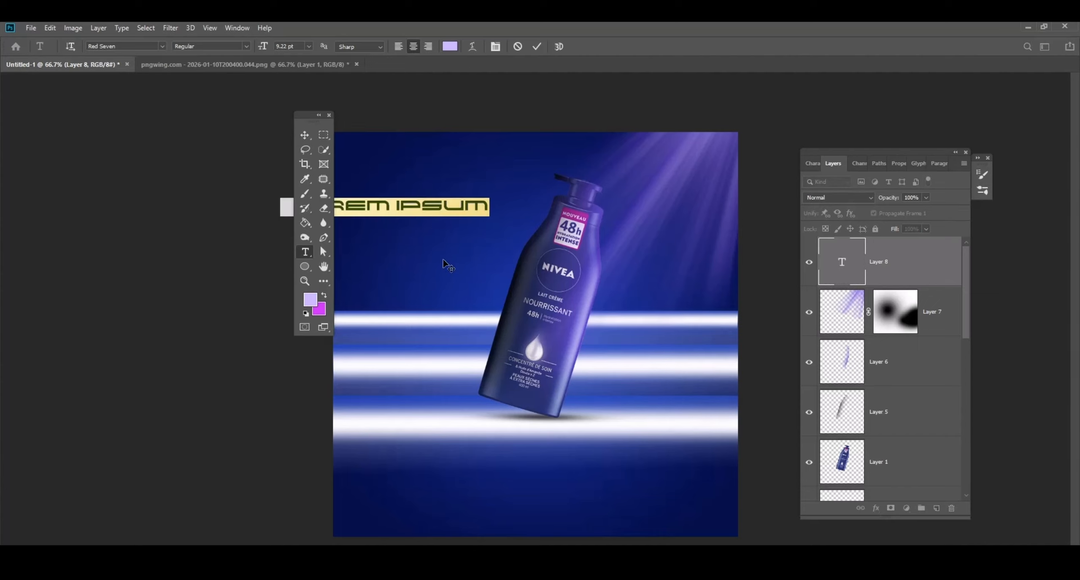
type("NIVEA")
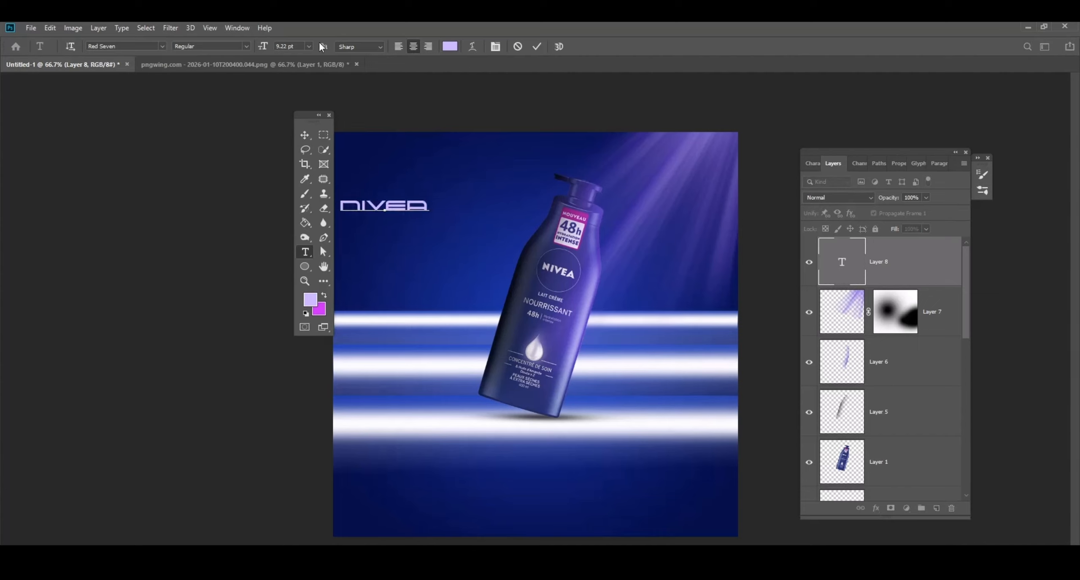
key("ctrl+t")
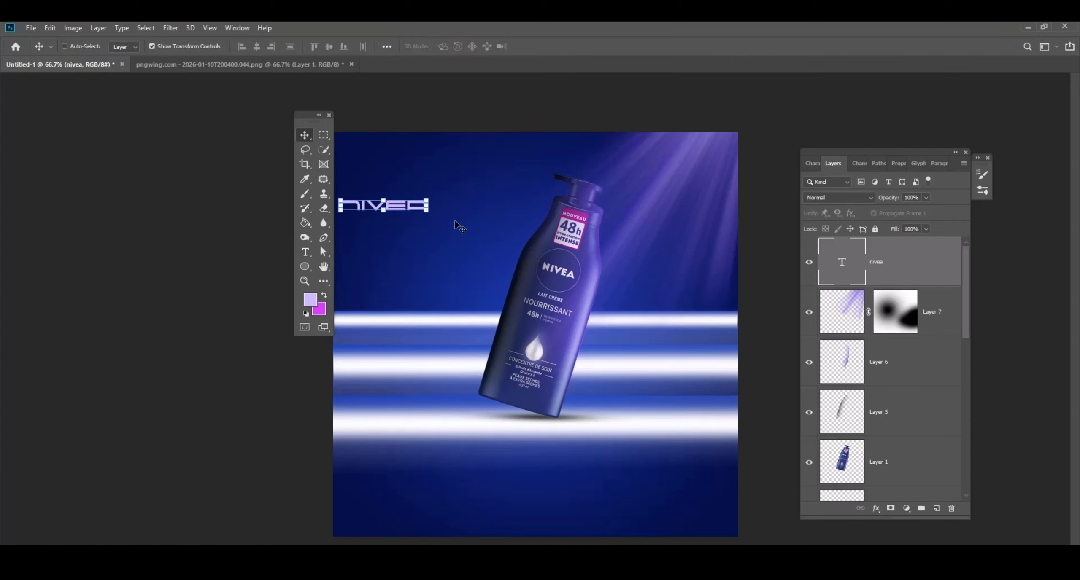
left_click_drag(430, 216, 541, 222)
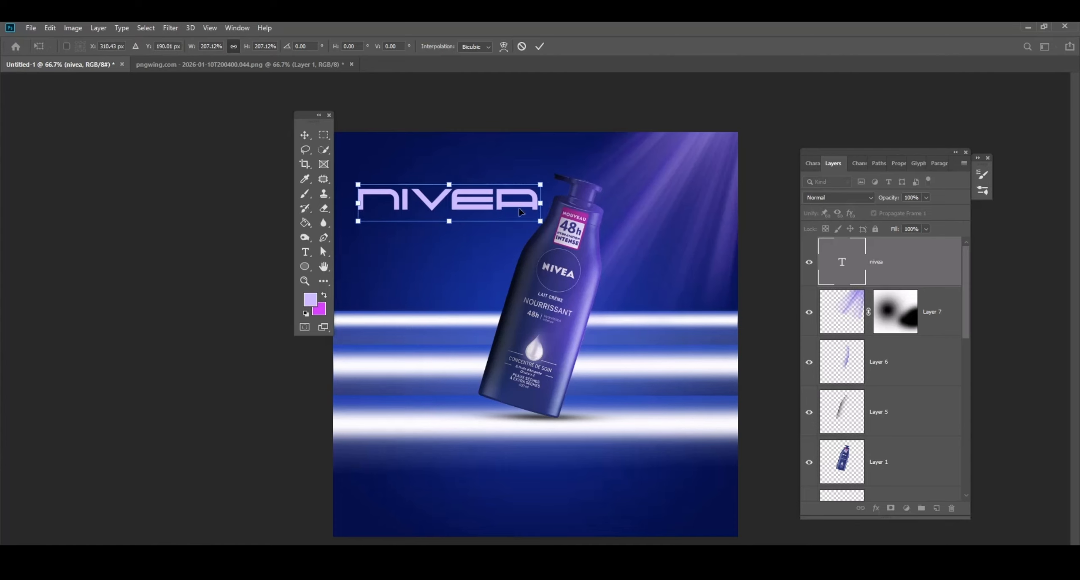
- Recolour the nivea title bright magenta, starting from the colour sampled on the bottle's label
left_click(305, 252)
left_click(587, 216)
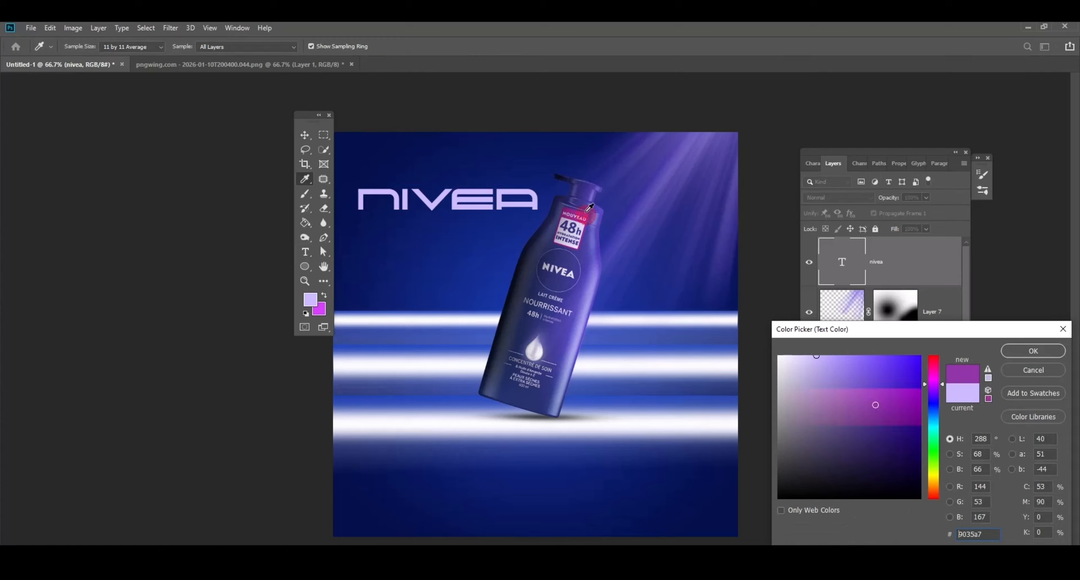
left_click(880, 371)
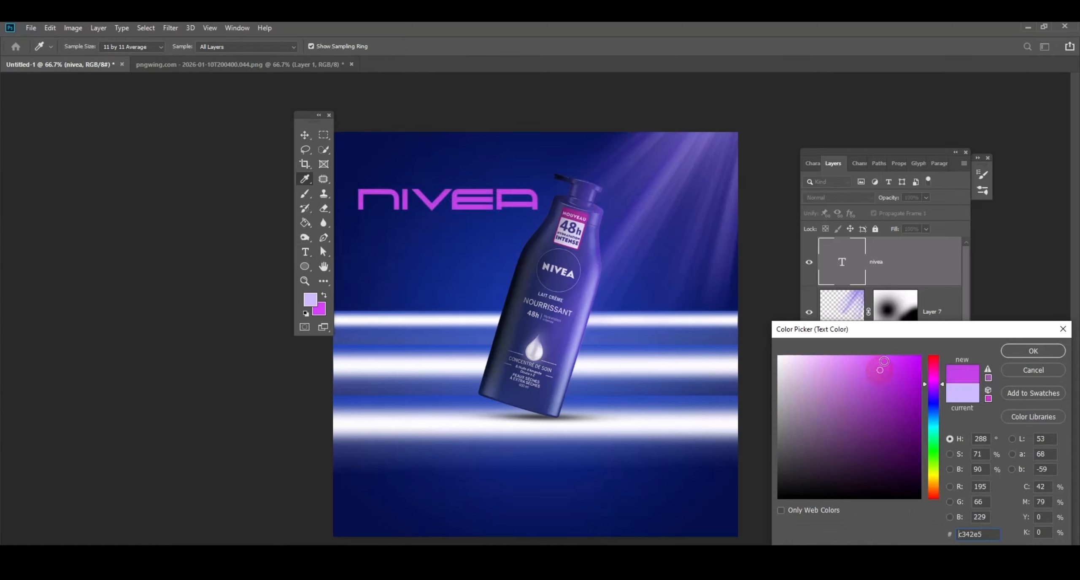
left_click(1033, 351)
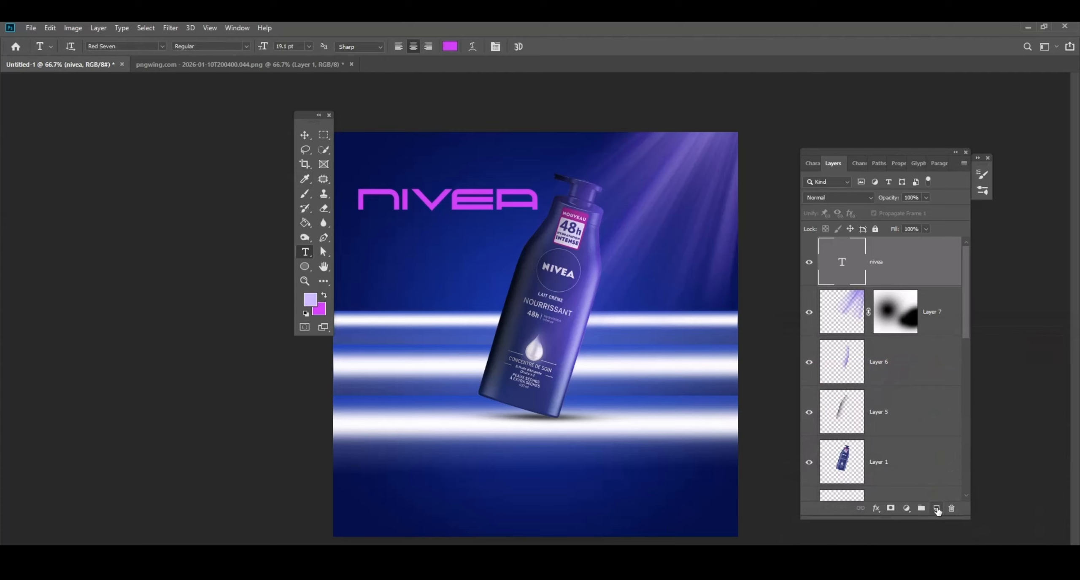
- Add a new layer and enter the tagline "48h hydratation intense" at 6 pt below the nivea title
left_click(936, 510)
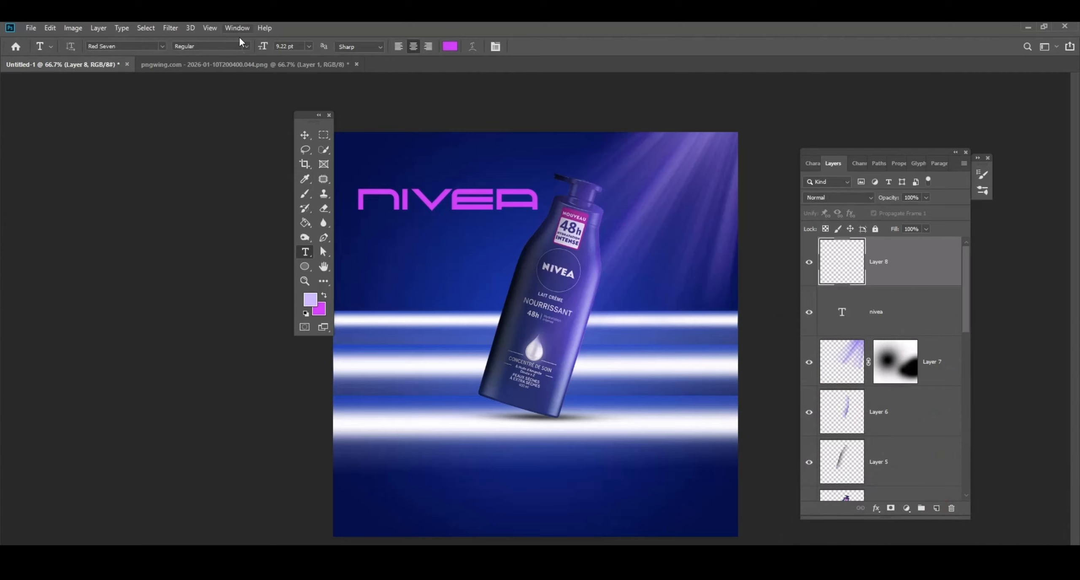
left_click(309, 46)
left_click(307, 70)
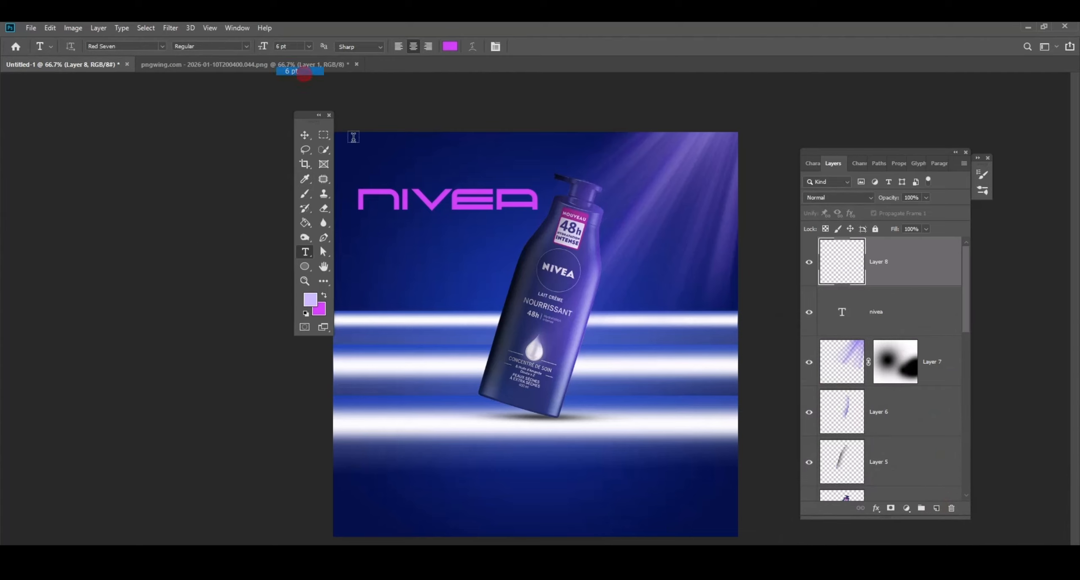
left_click(375, 255)
key("BackSpace")
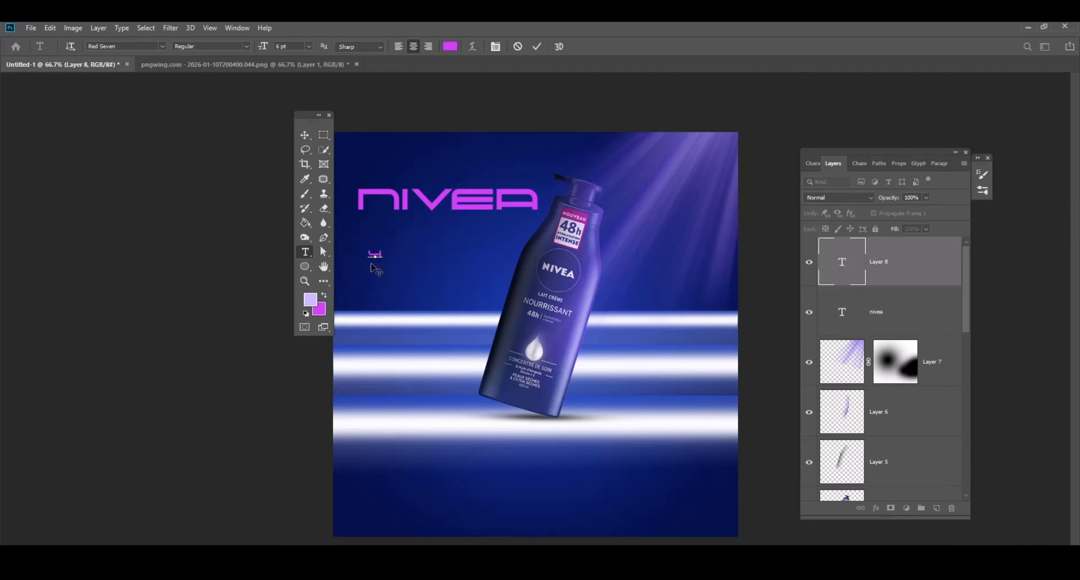
type("48h hydratatio")
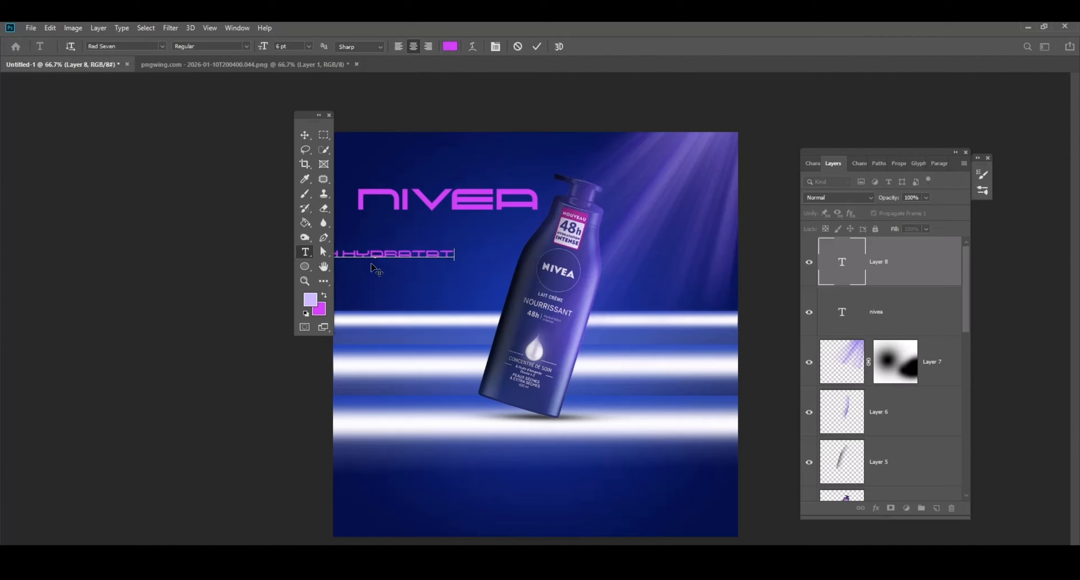
type("n")
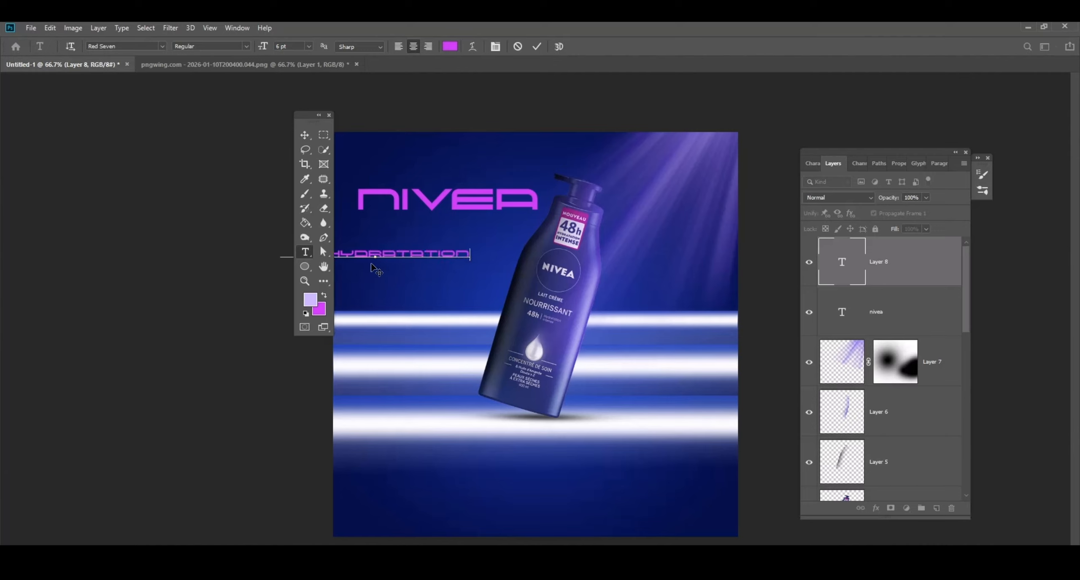
type(" inten")
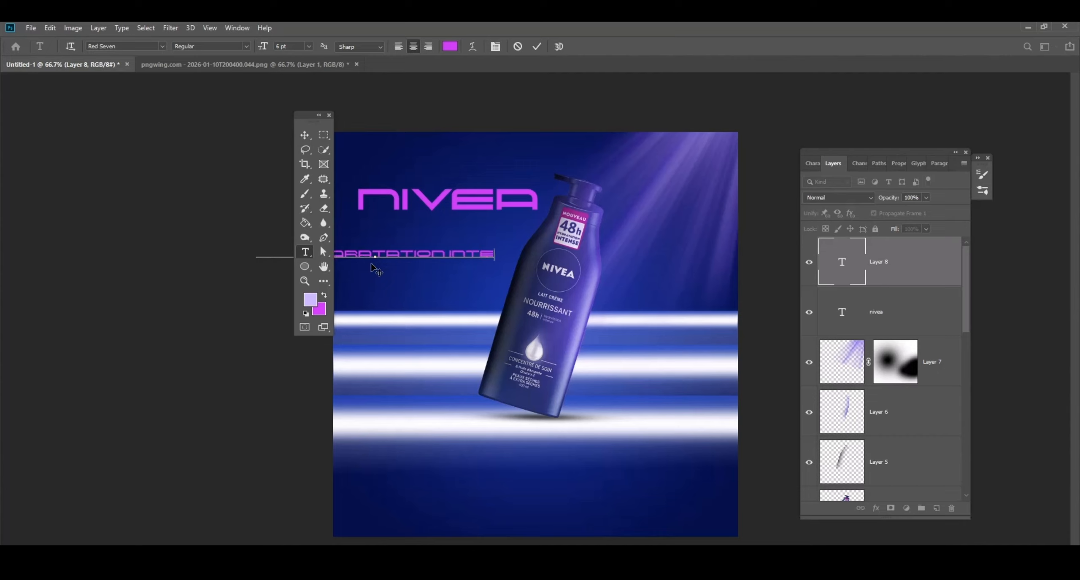
type("se")
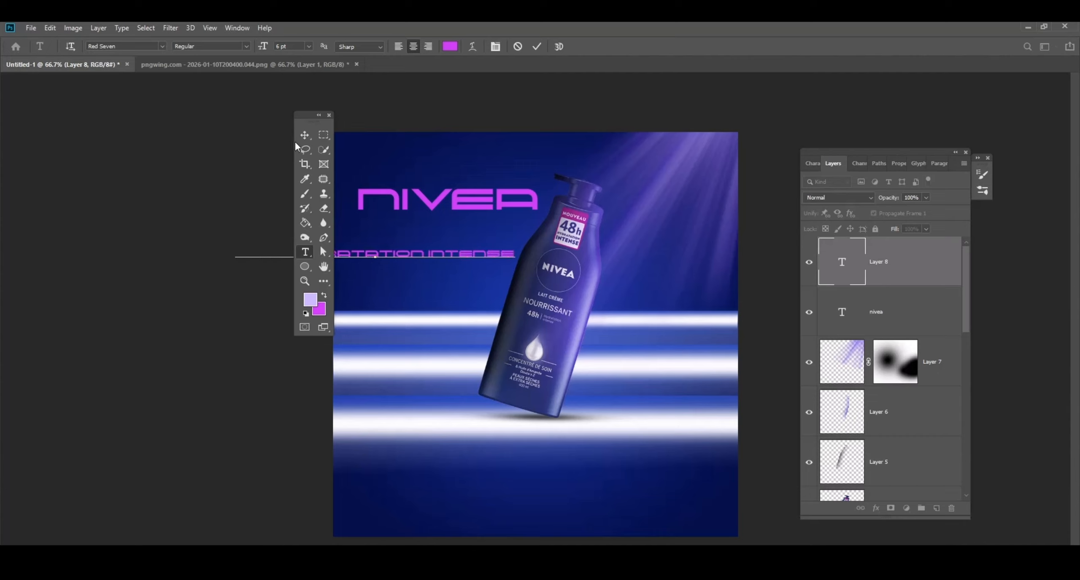
left_click(305, 138)
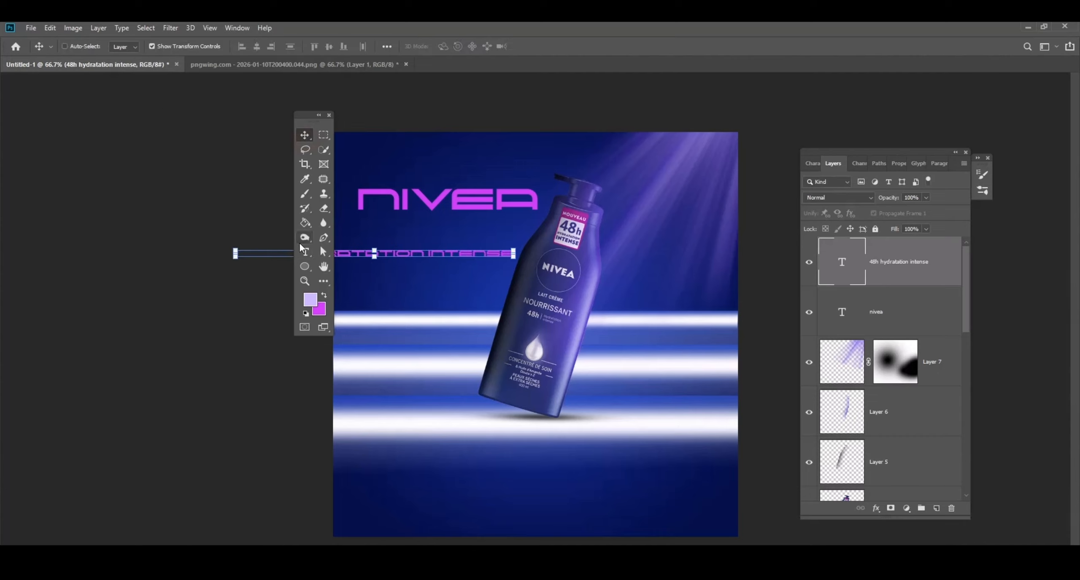
- Change the tagline's font to Myriad Pro Semibold and scale it to about 117% directly beneath the nivea title
left_click(305, 253)
left_click(113, 45)
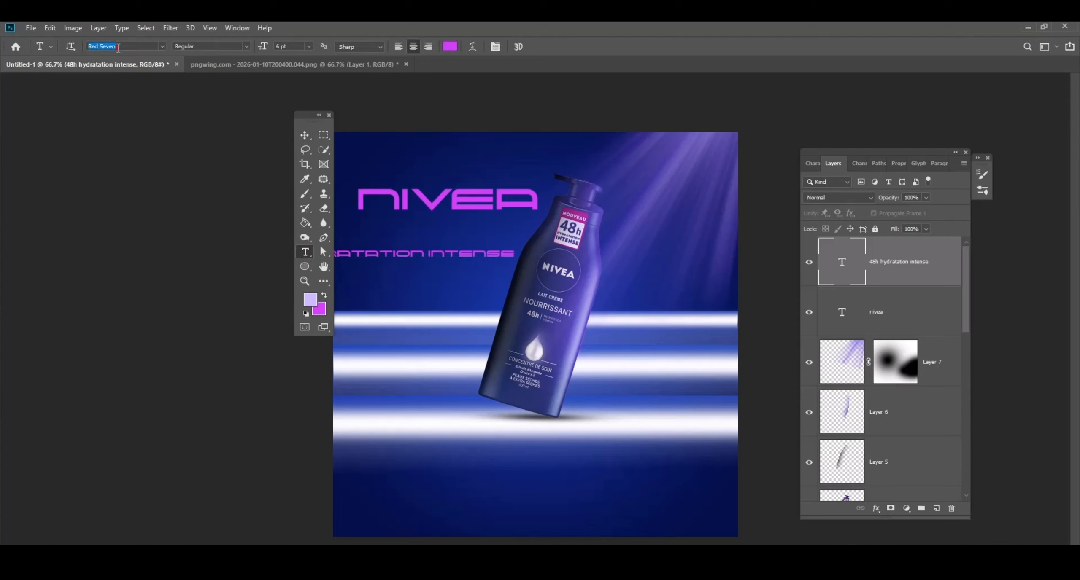
left_click(162, 46)
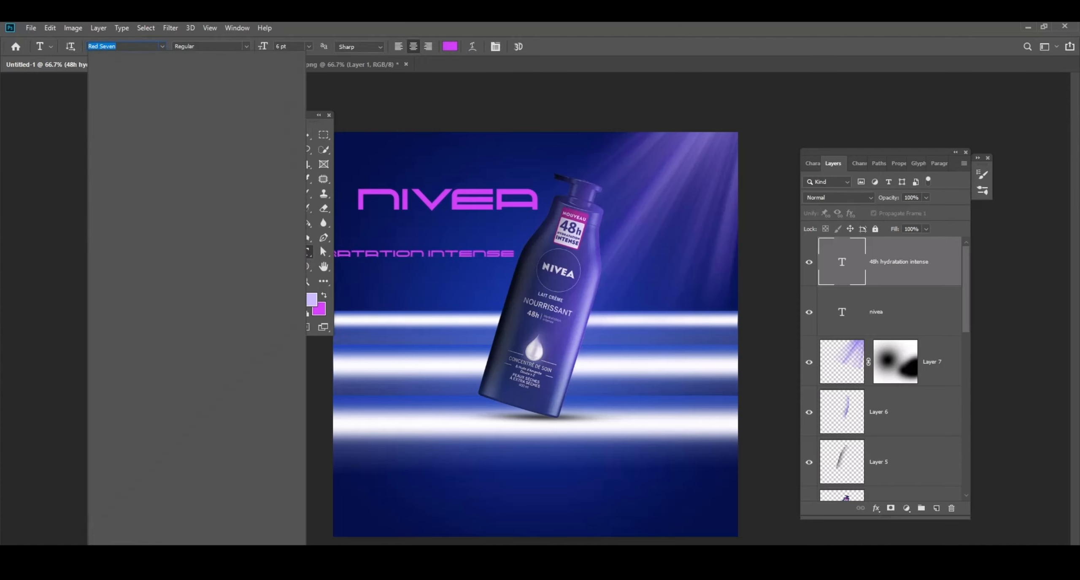
type("m")
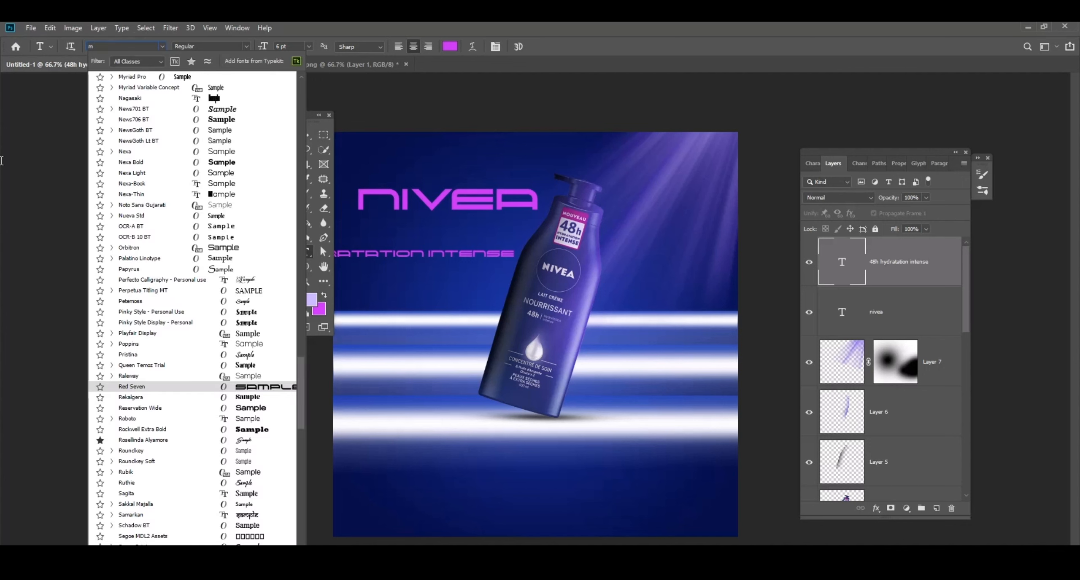
left_click(166, 77)
left_click(246, 46)
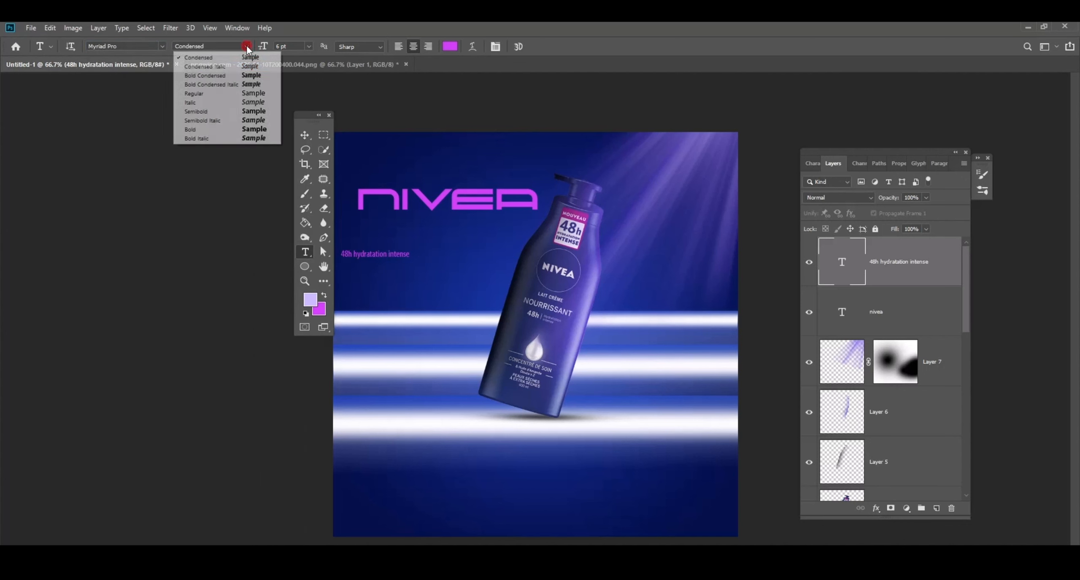
left_click(187, 97)
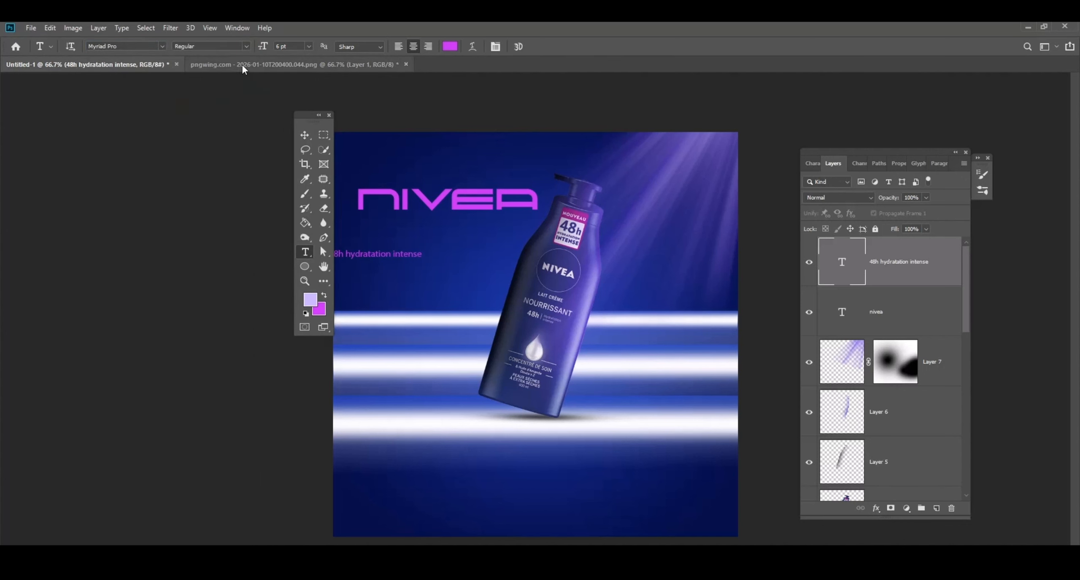
left_click(246, 46)
left_click(206, 112)
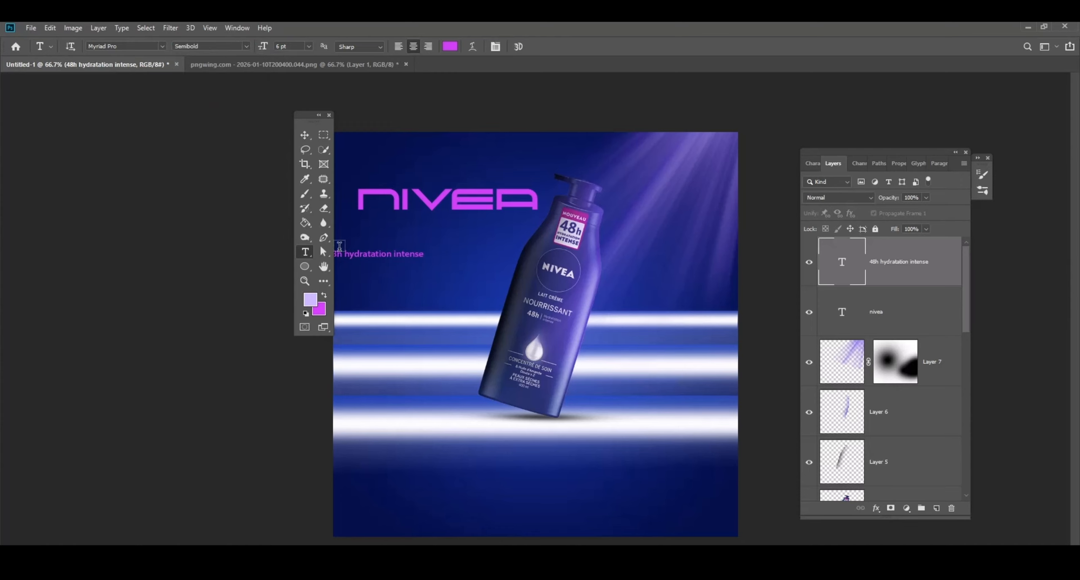
left_click(301, 140)
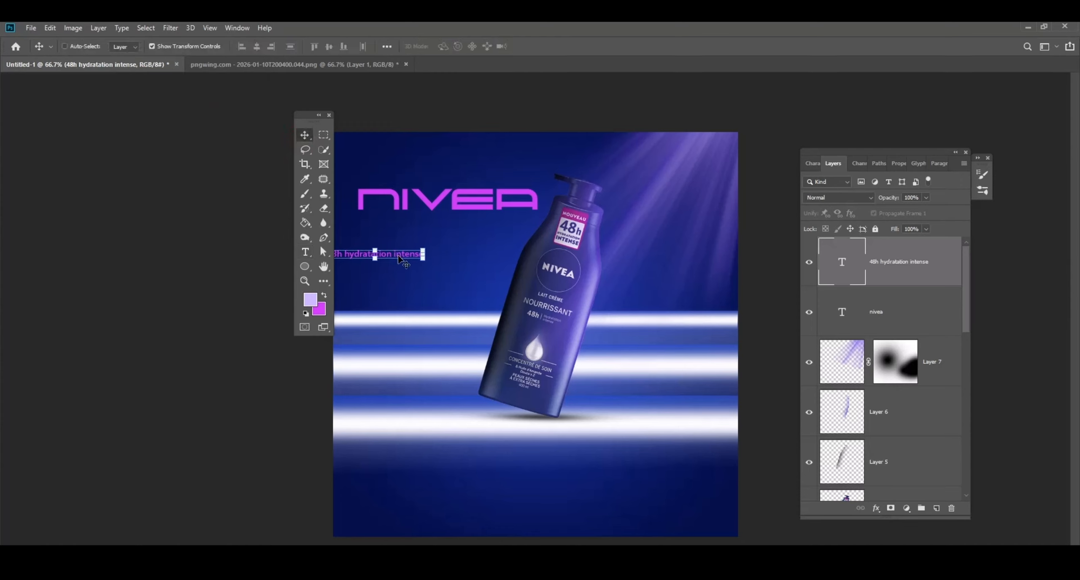
left_click_drag(404, 258, 472, 231)
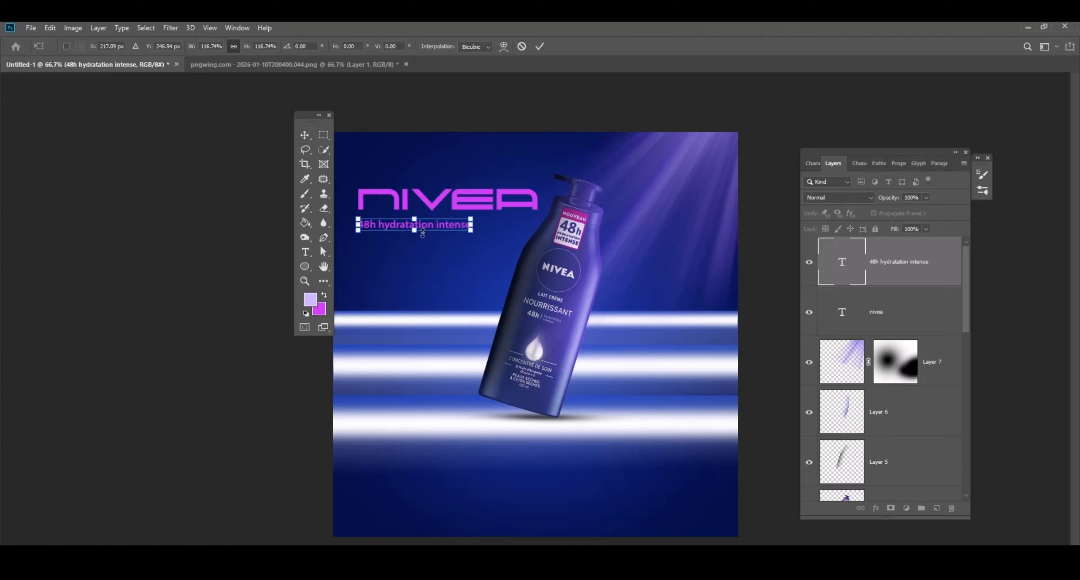
- Recolour only "48h" in the tagline white (ffffff) and set its font style to Bold
left_click(304, 252)
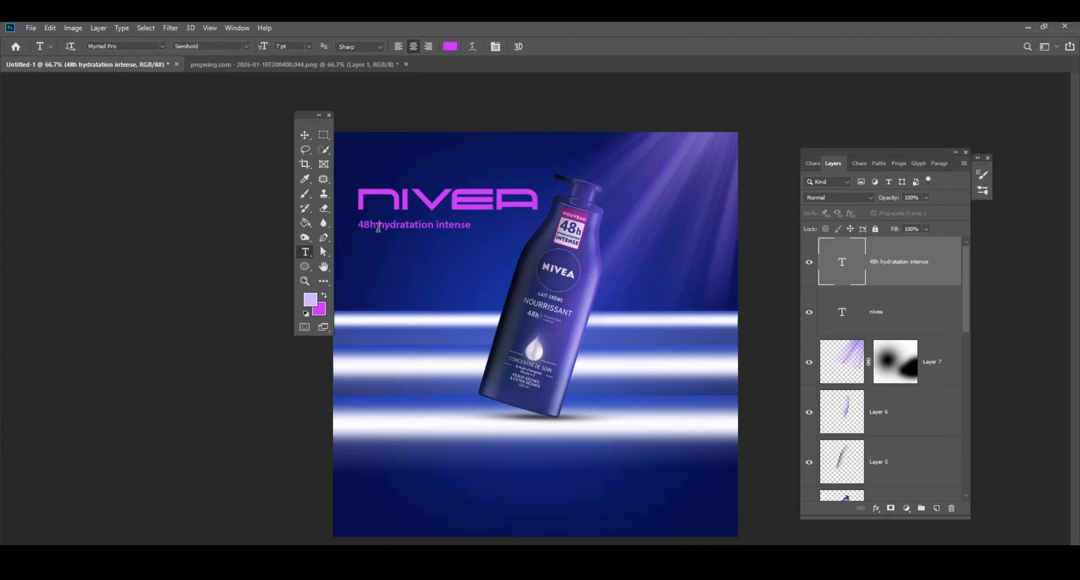
left_click(372, 225)
double_click(372, 224)
left_click(450, 46)
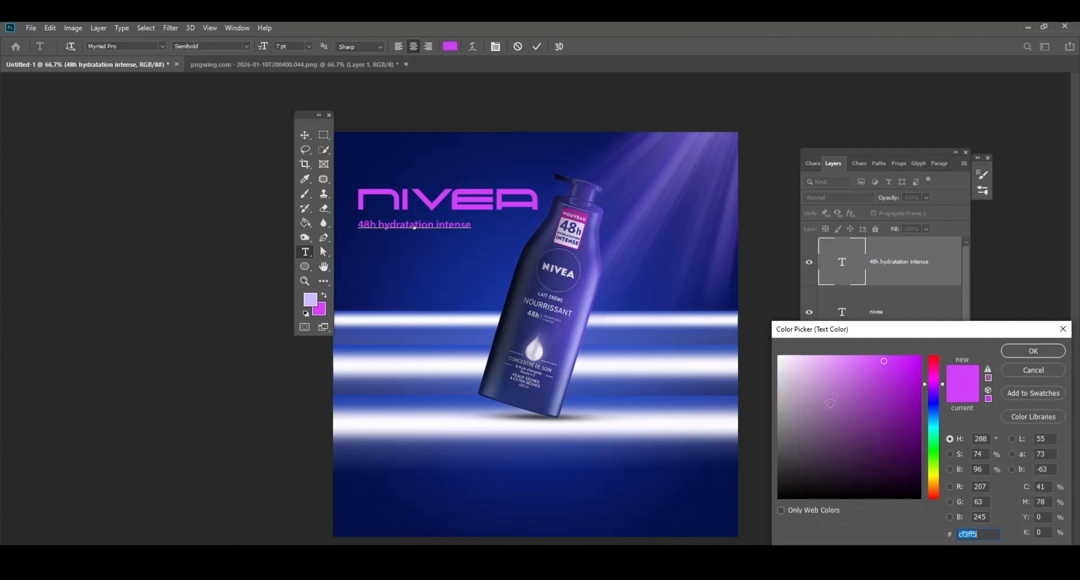
left_click(932, 405)
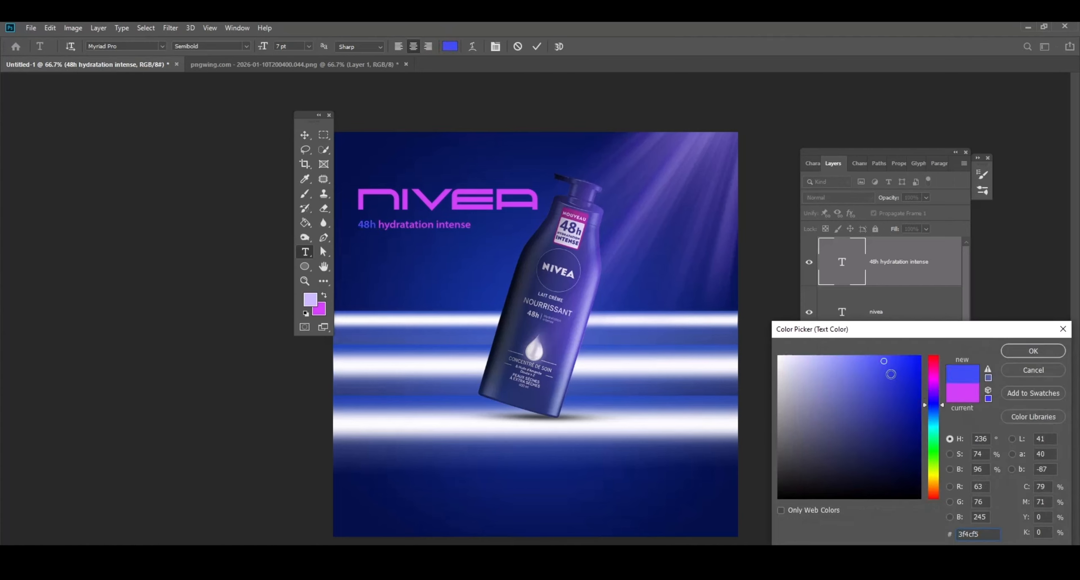
left_click(839, 366)
left_click_drag(835, 365, 807, 355)
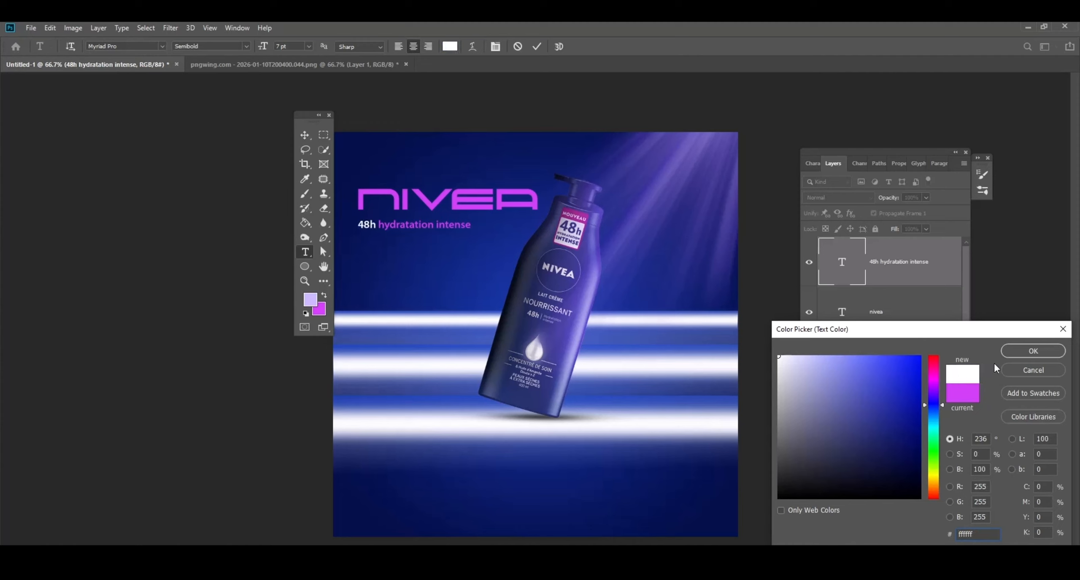
left_click(1017, 352)
left_click(242, 46)
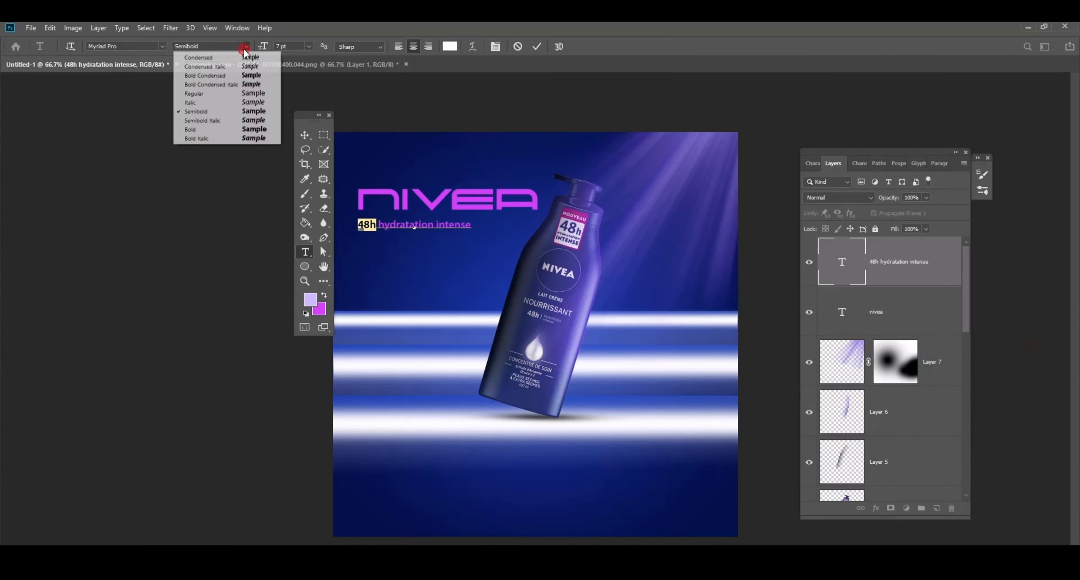
left_click(211, 122)
- Insert a "|" separator after "48h" in the tagline and align the text with the start of the nivea title
key("Right")
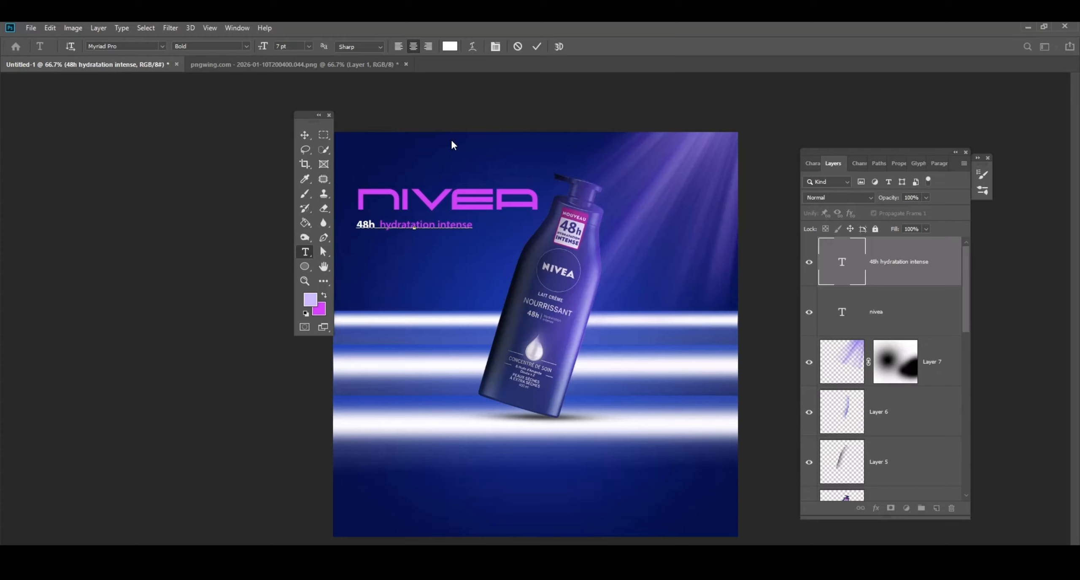
left_click(305, 138)
left_click_drag(439, 226, 443, 227)
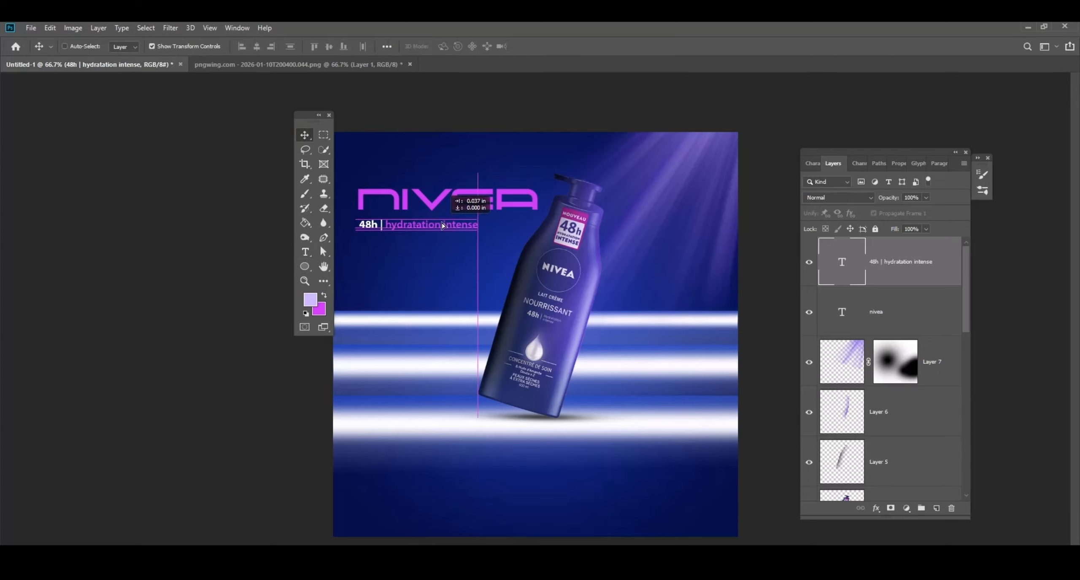
- Add a Multiply drop shadow to the nivea title with a 50° angle, 14 px distance, 8 px size and opacity below 40%
left_click(898, 329)
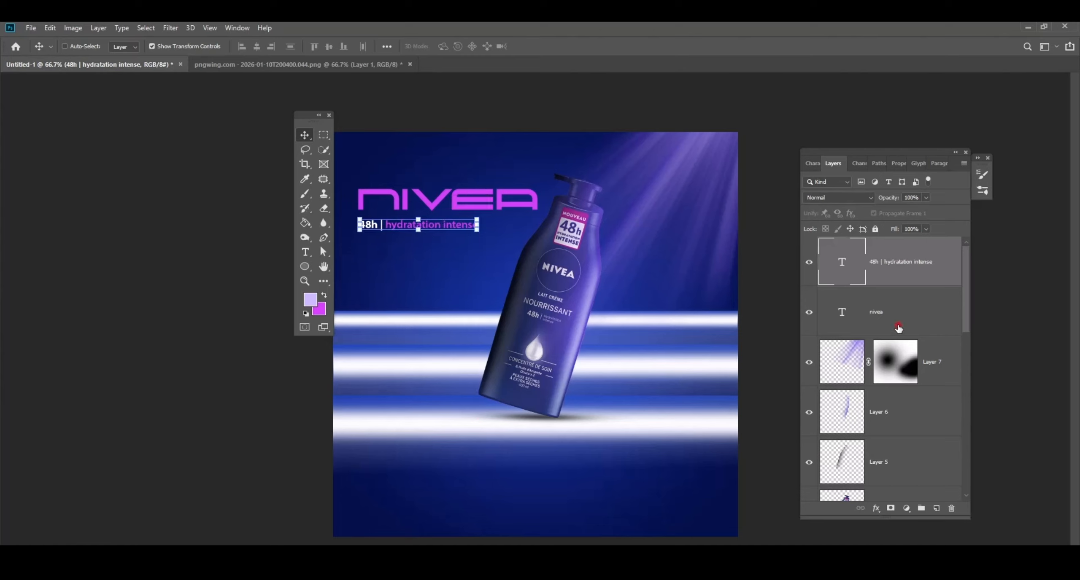
left_click(876, 509)
left_click(911, 505)
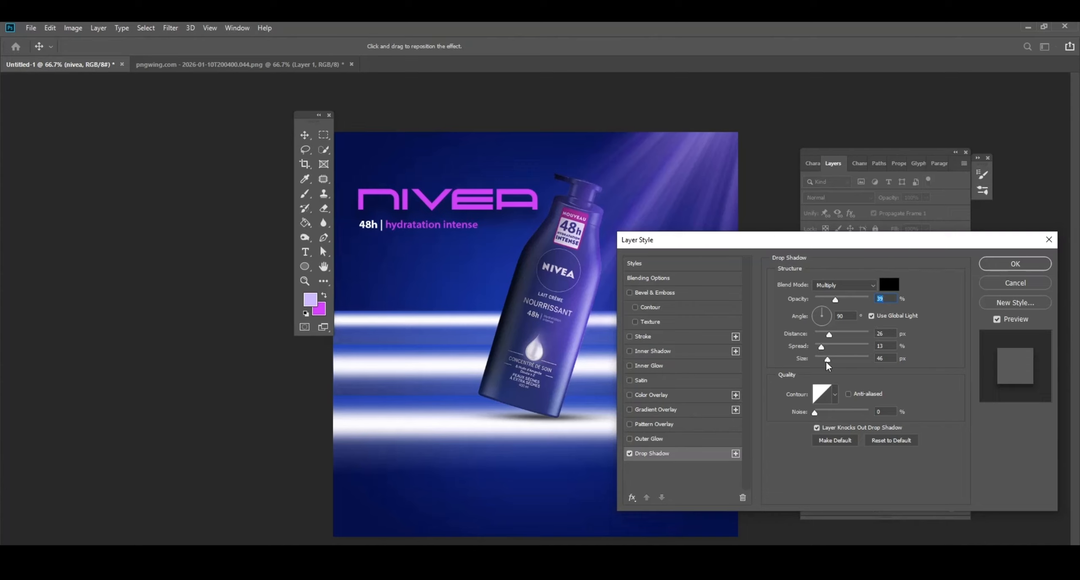
left_click_drag(827, 358, 819, 362)
left_click_drag(838, 299, 827, 310)
left_click(826, 314)
left_click_drag(829, 336, 825, 338)
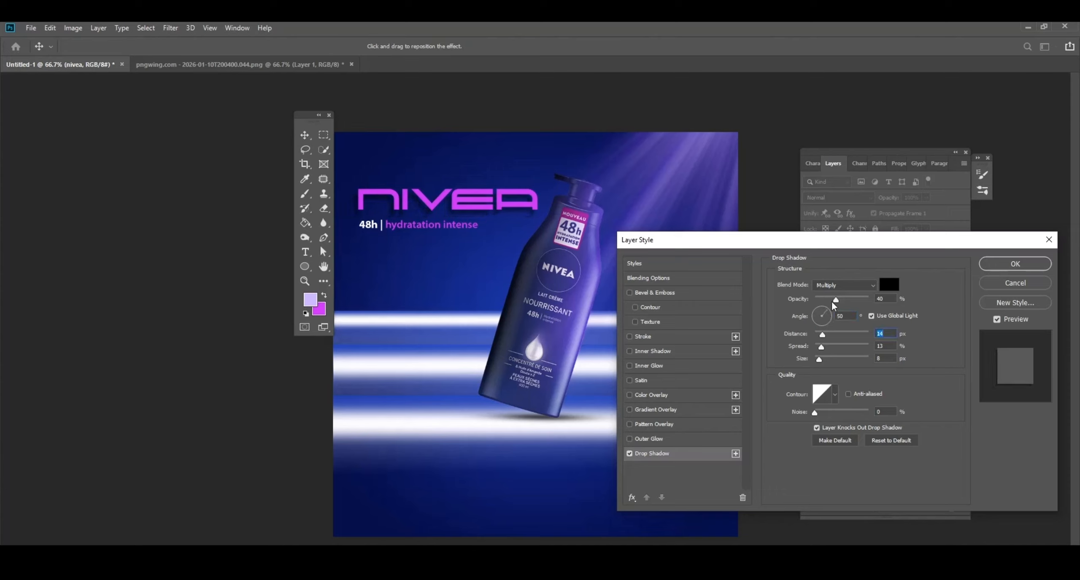
left_click_drag(831, 300, 825, 302)
left_click(1015, 265)
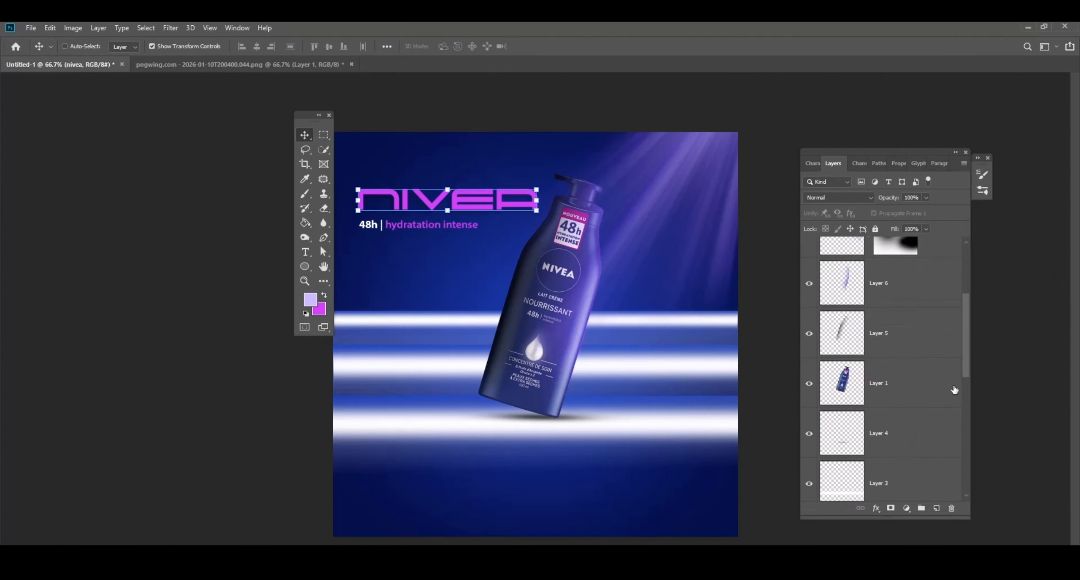
- Hide the three blue glow band layers: Layer 2 copy 2, Layer 2 copy and Layer 2
scroll(942, 383, "down", 10)
scroll(956, 389, "down", 1)
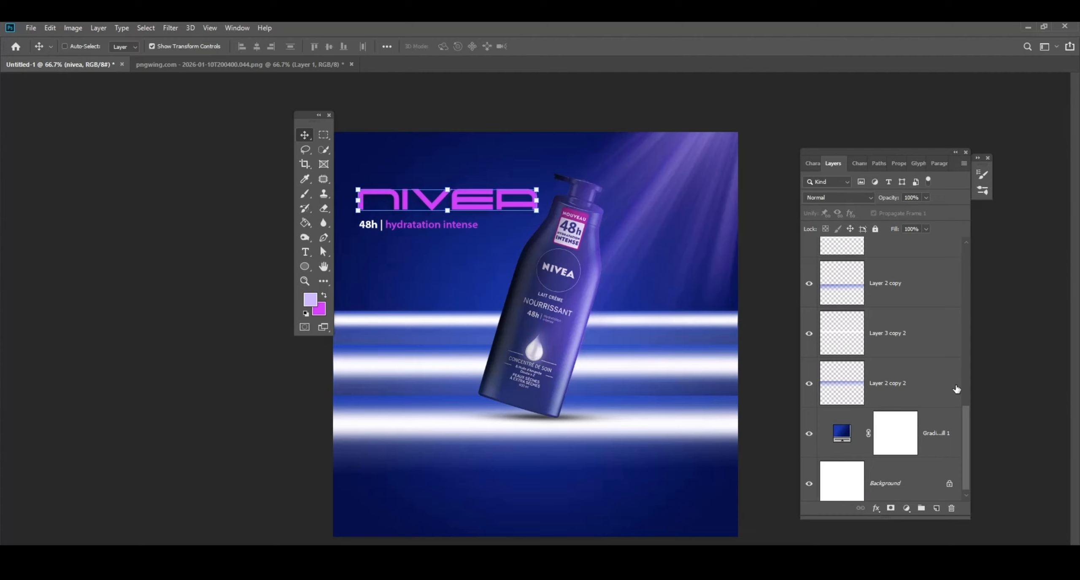
left_click(907, 385)
left_click(810, 385)
left_click(878, 291)
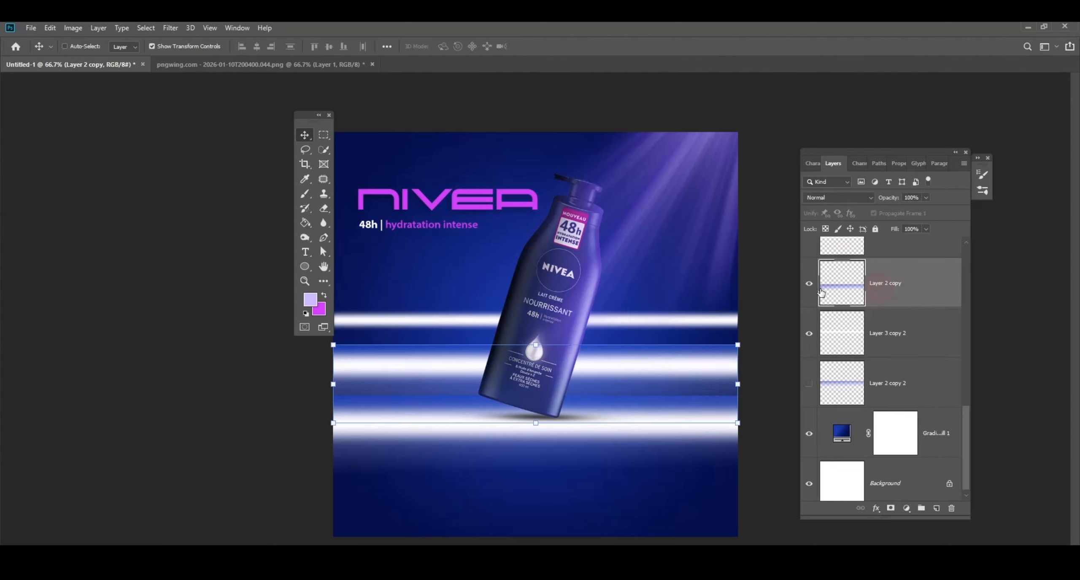
left_click(808, 283)
scroll(852, 316, "up", 2)
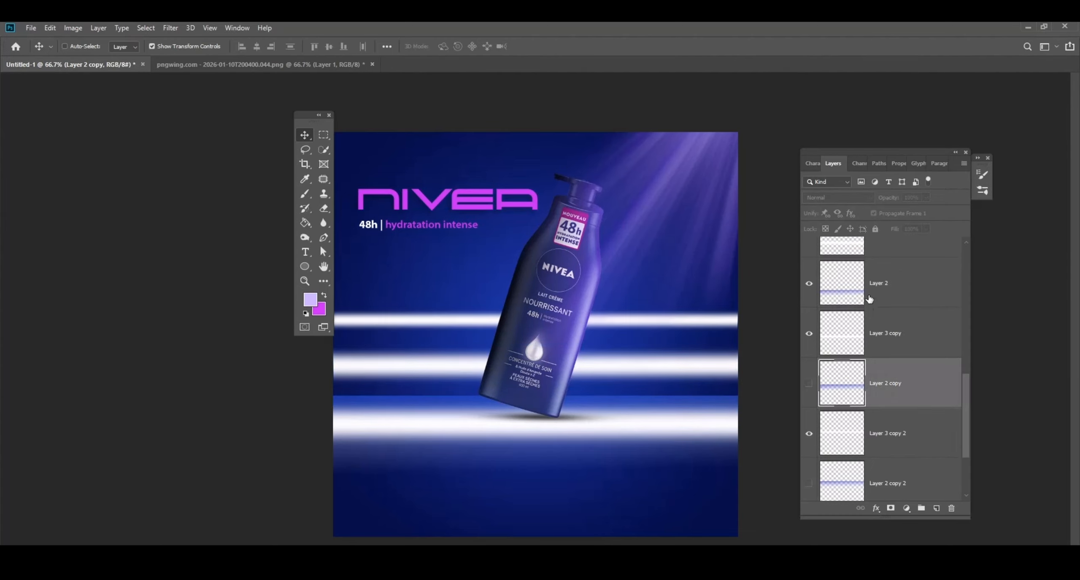
left_click(869, 297)
left_click(809, 283)
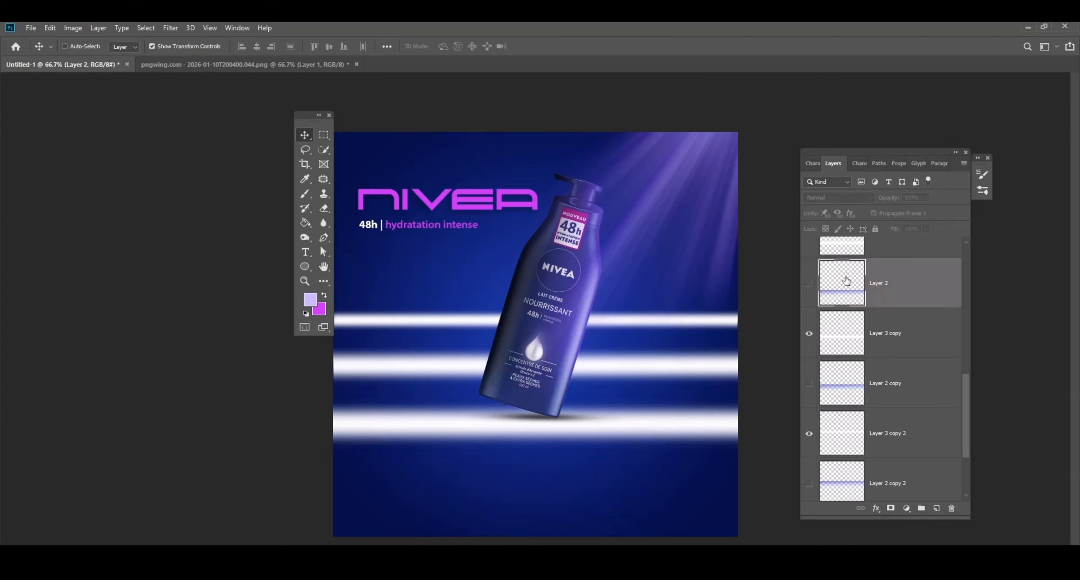
- Add a new layer above the tagline and a Curves adjustment that brightens the image, with a point at input 201, output 220
scroll(906, 279, "up", 6)
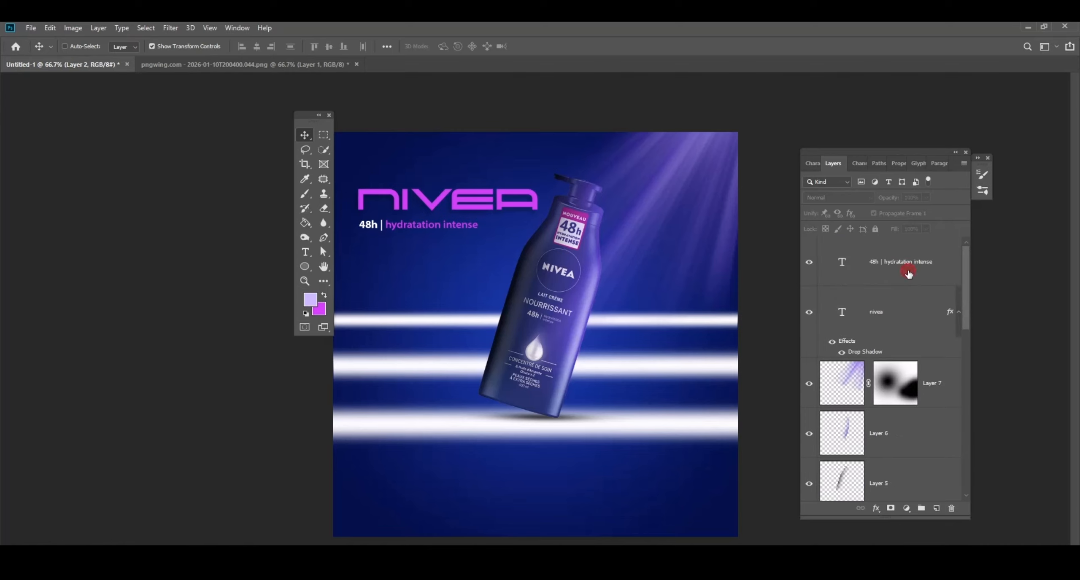
left_click(899, 275)
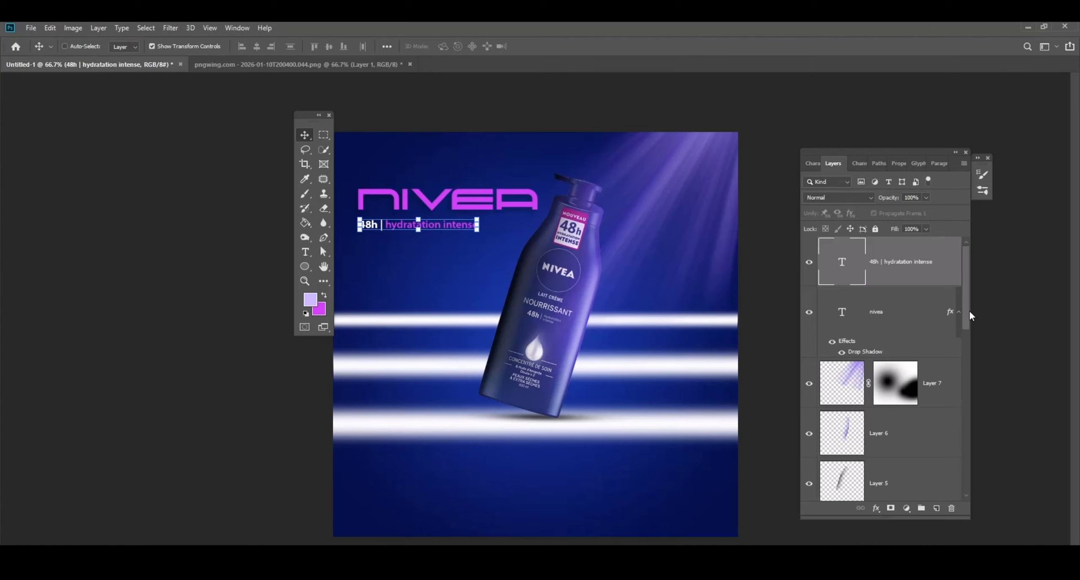
left_click(936, 509)
left_click(906, 508)
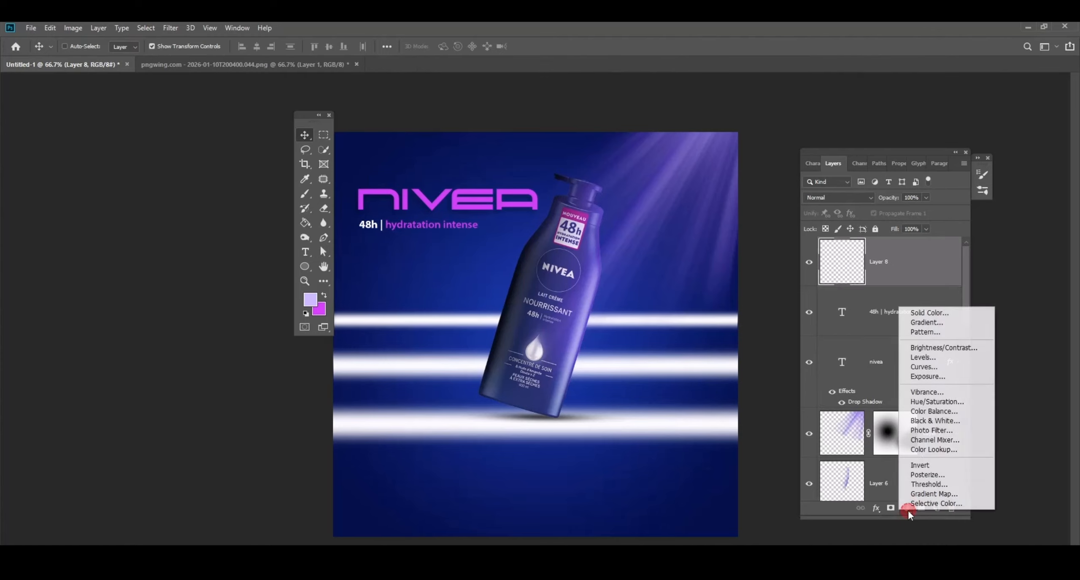
left_click(923, 367)
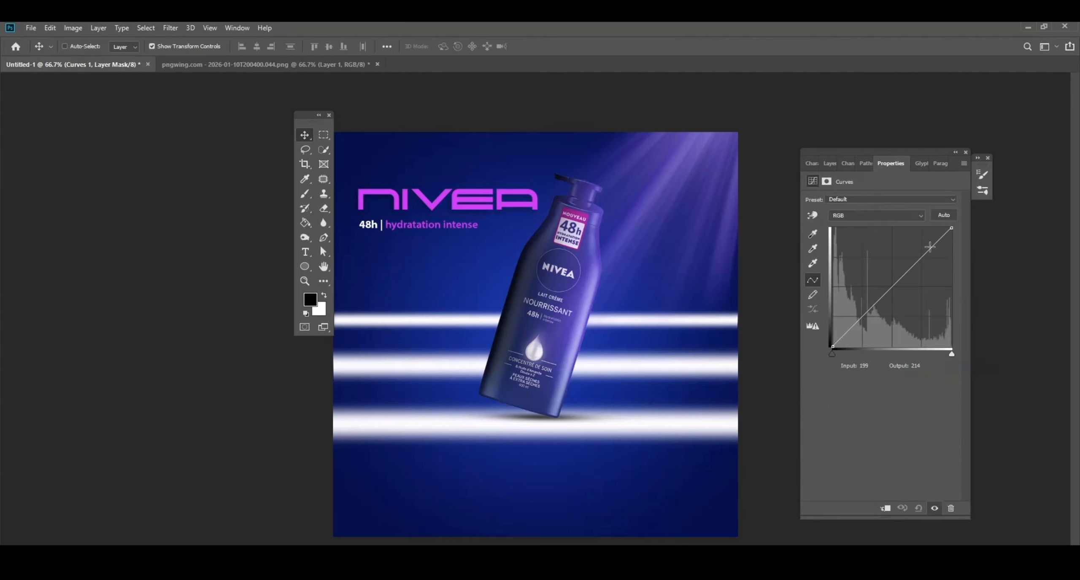
left_click_drag(930, 246, 926, 244)
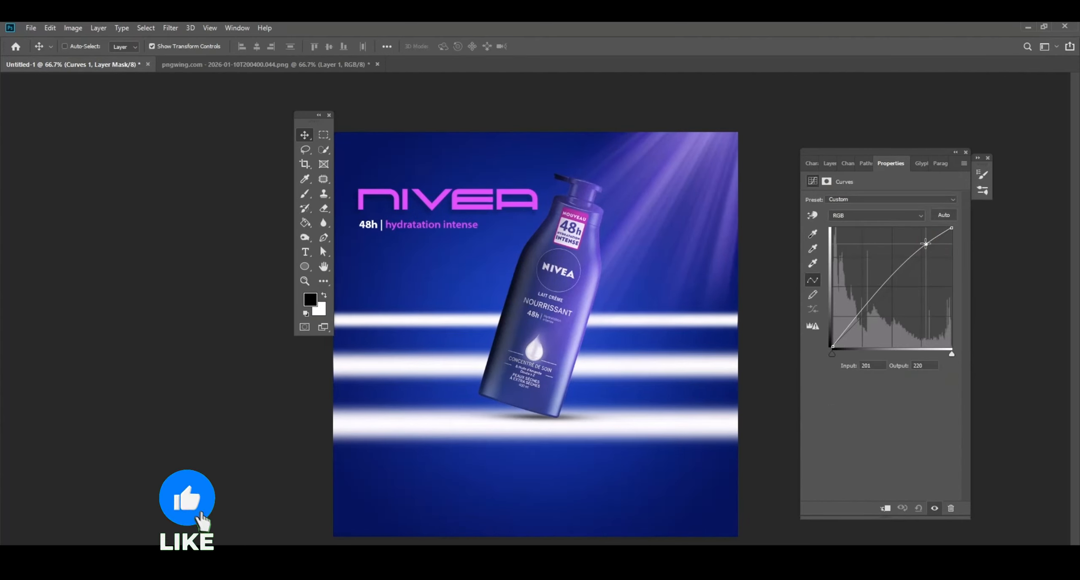